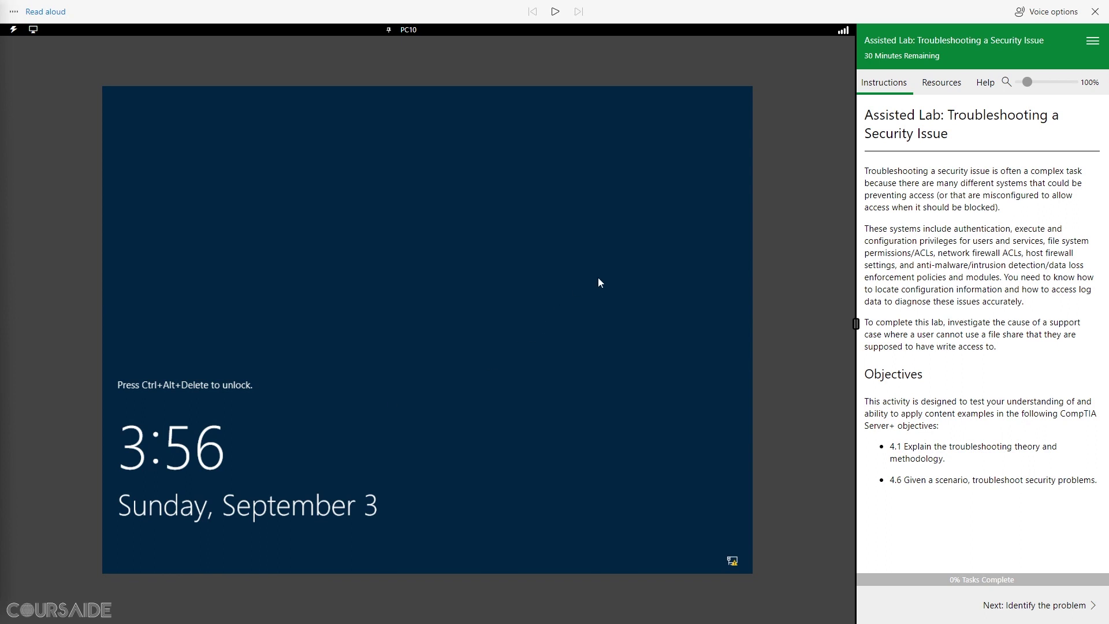
Step: Listen to the lab introduction and the "Identify the problem" page with Read aloud
{"action": "left_click_drag", "start_coordinate": [949, 134], "coordinate": [865, 116]}
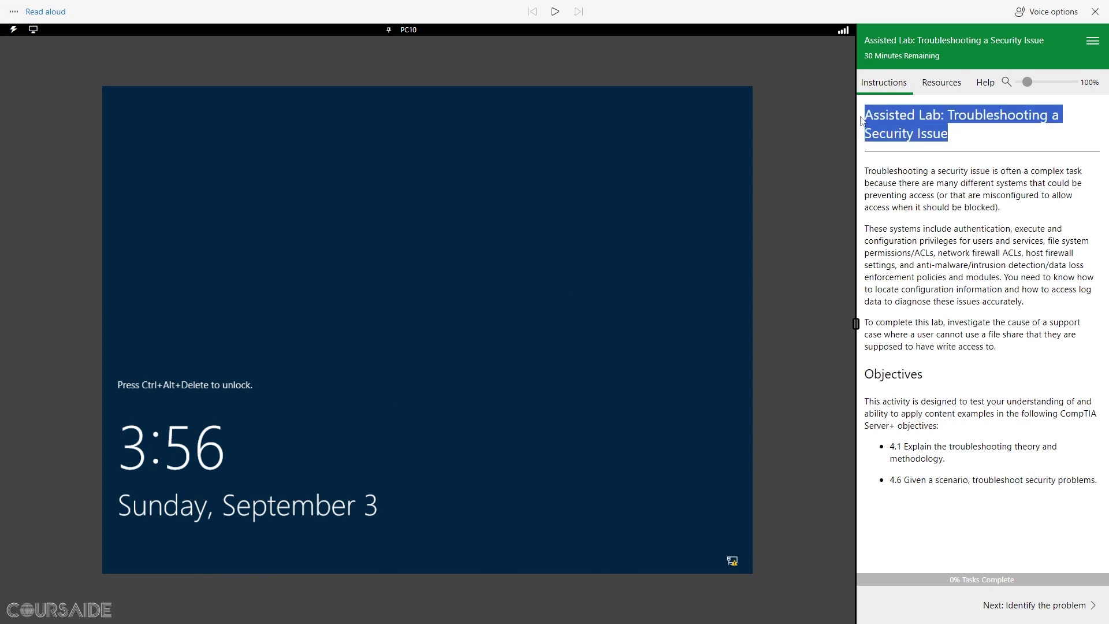
{"action": "left_click", "coordinate": [555, 11]}
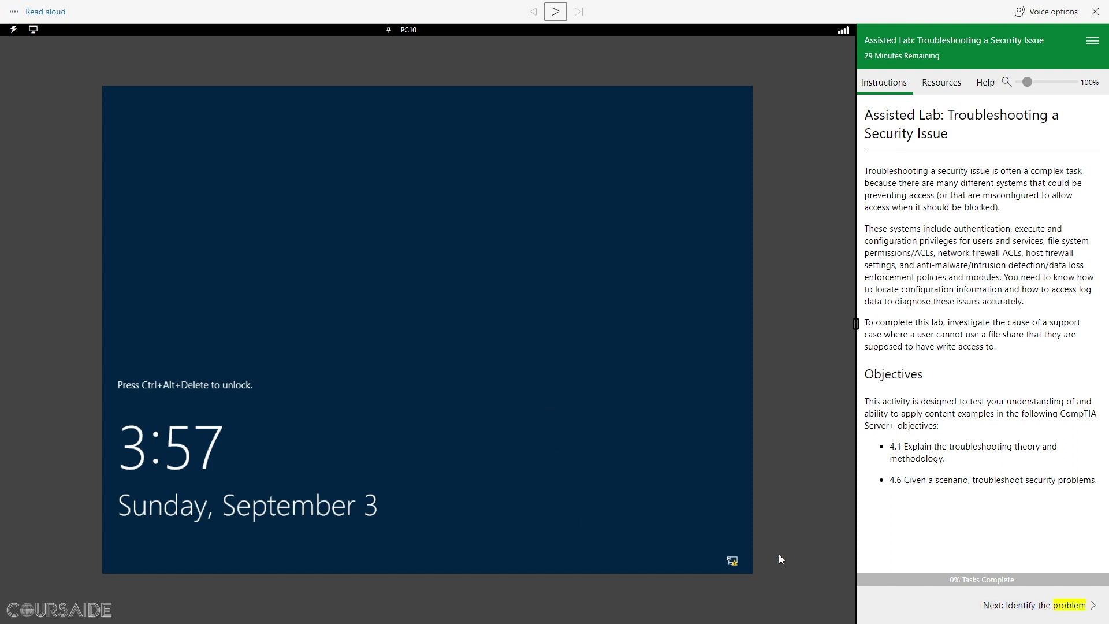
{"action": "left_click", "coordinate": [1063, 613]}
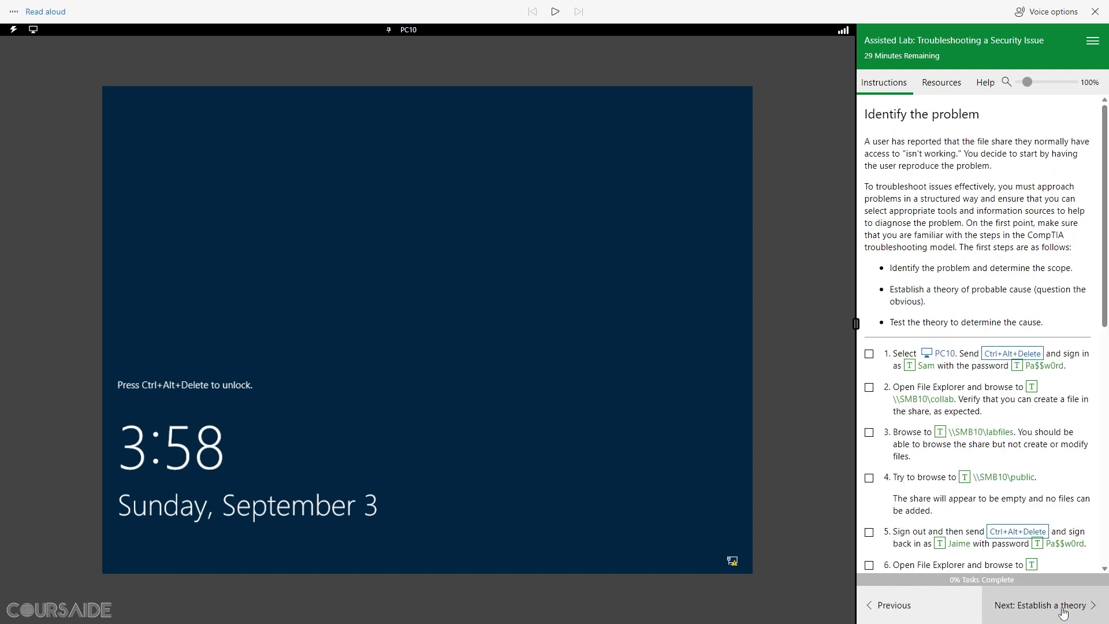
{"action": "left_click", "coordinate": [554, 13]}
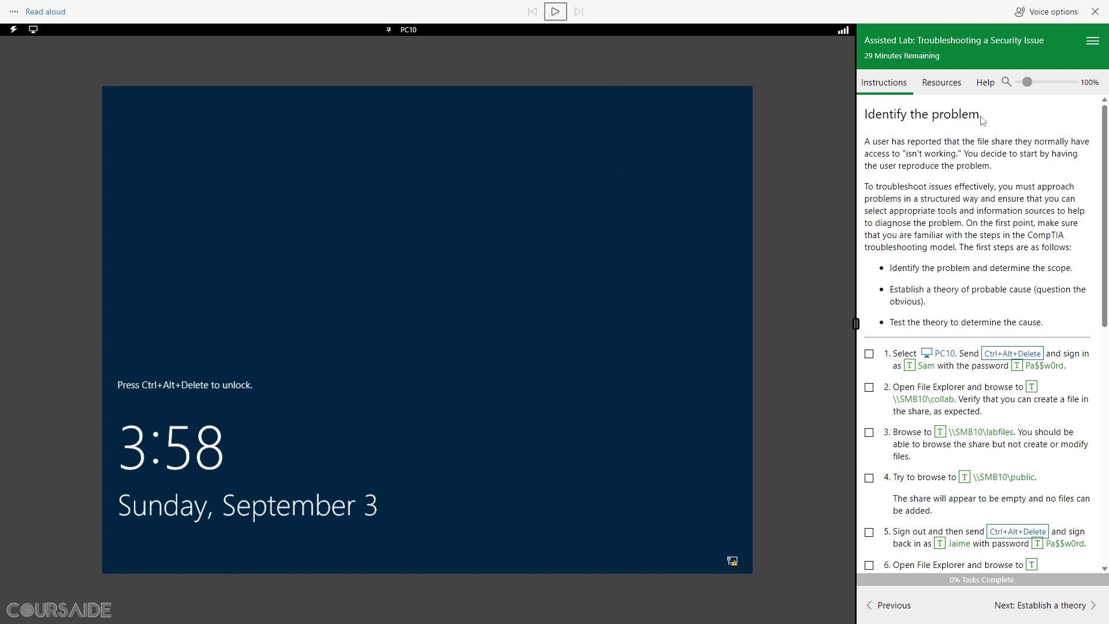
{"action": "left_click", "coordinate": [555, 11]}
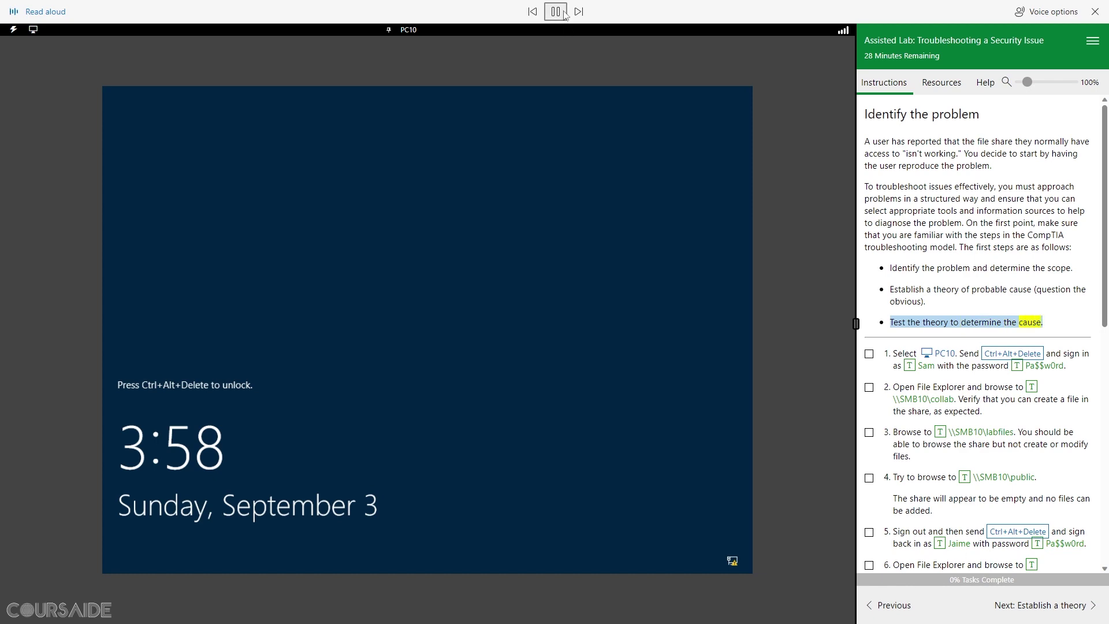
Step: Sign in to PC10 as another user with the user name and account password given in task 1, and mark task 1 complete
{"action": "scroll", "coordinate": [915, 354], "scroll_direction": "down", "scroll_amount": 3}
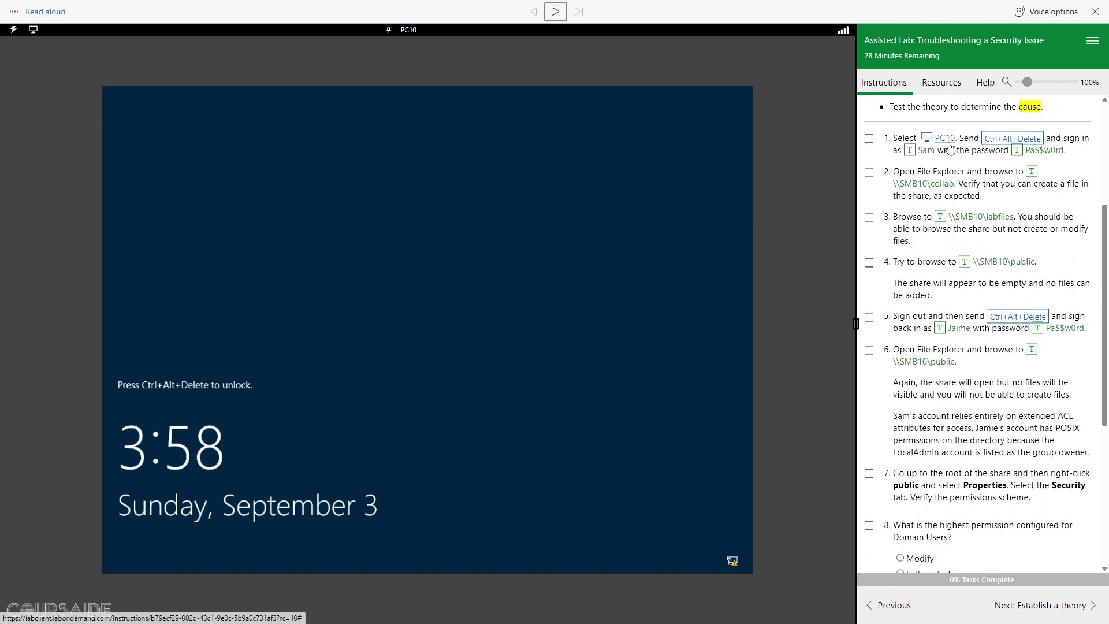
{"action": "left_click", "coordinate": [1007, 140]}
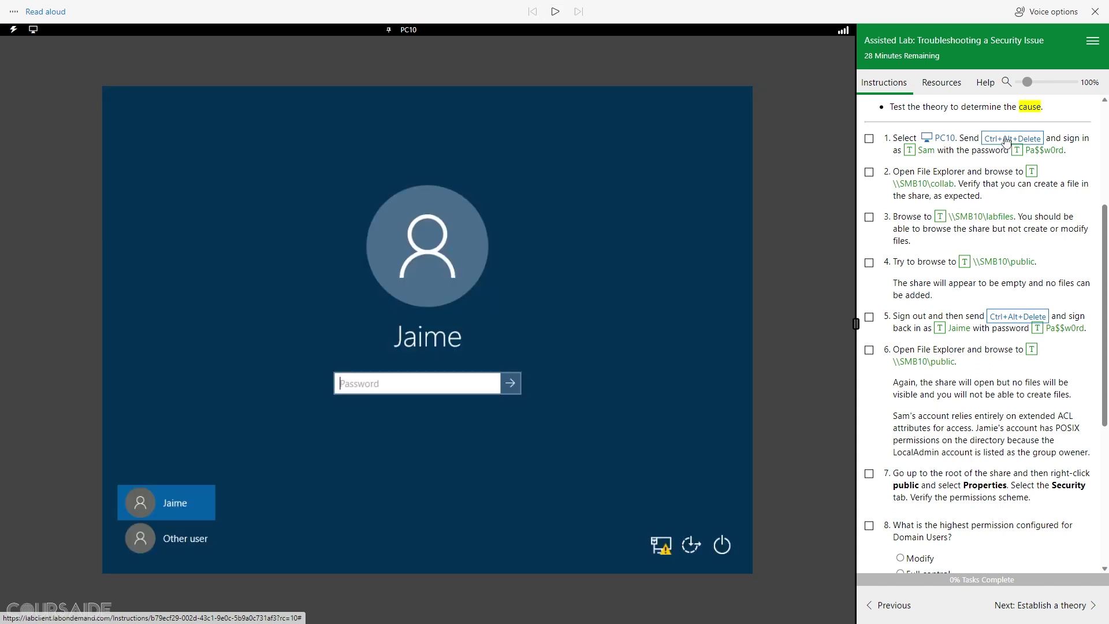
{"action": "left_click", "coordinate": [193, 539]}
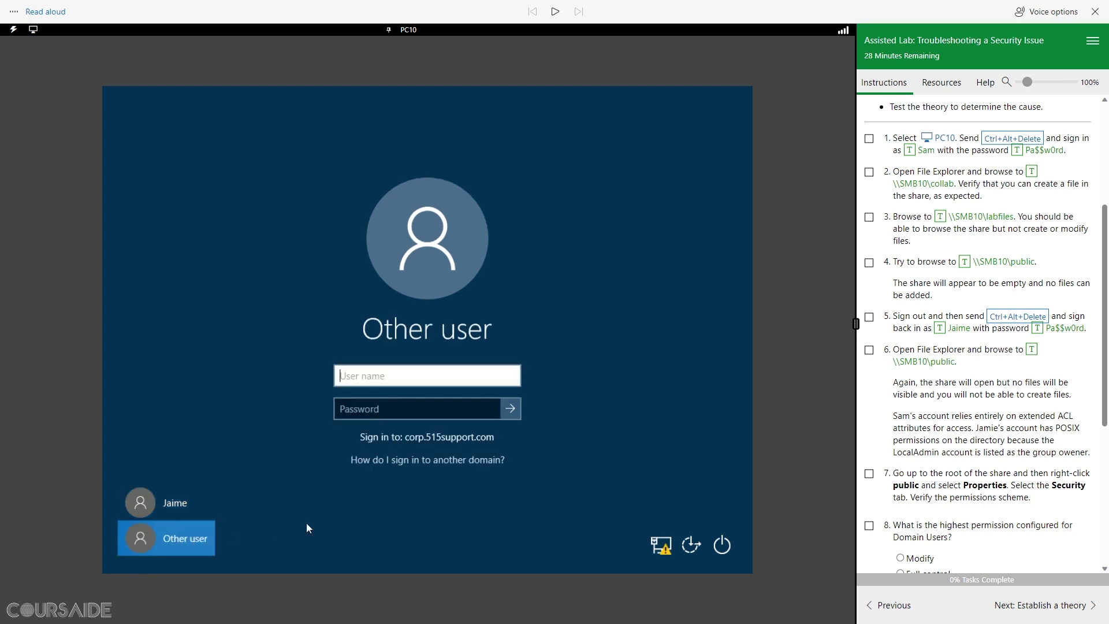
{"action": "left_click", "coordinate": [926, 150]}
{"action": "left_click", "coordinate": [402, 409]}
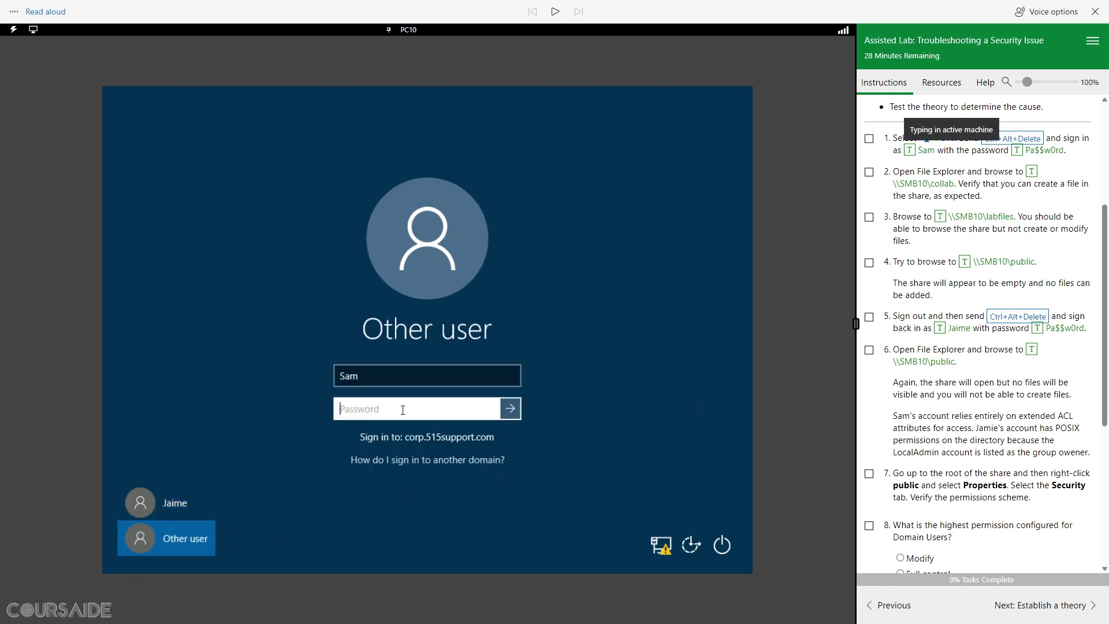
{"action": "left_click", "coordinate": [1017, 151]}
{"action": "left_click", "coordinate": [510, 409]}
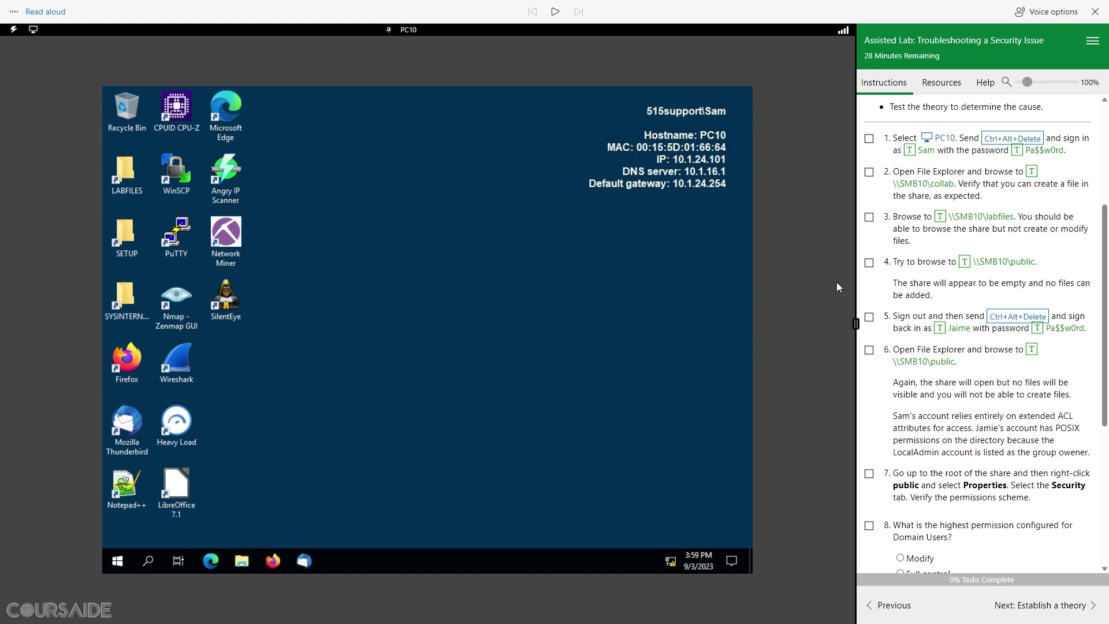
{"action": "left_click", "coordinate": [869, 139]}
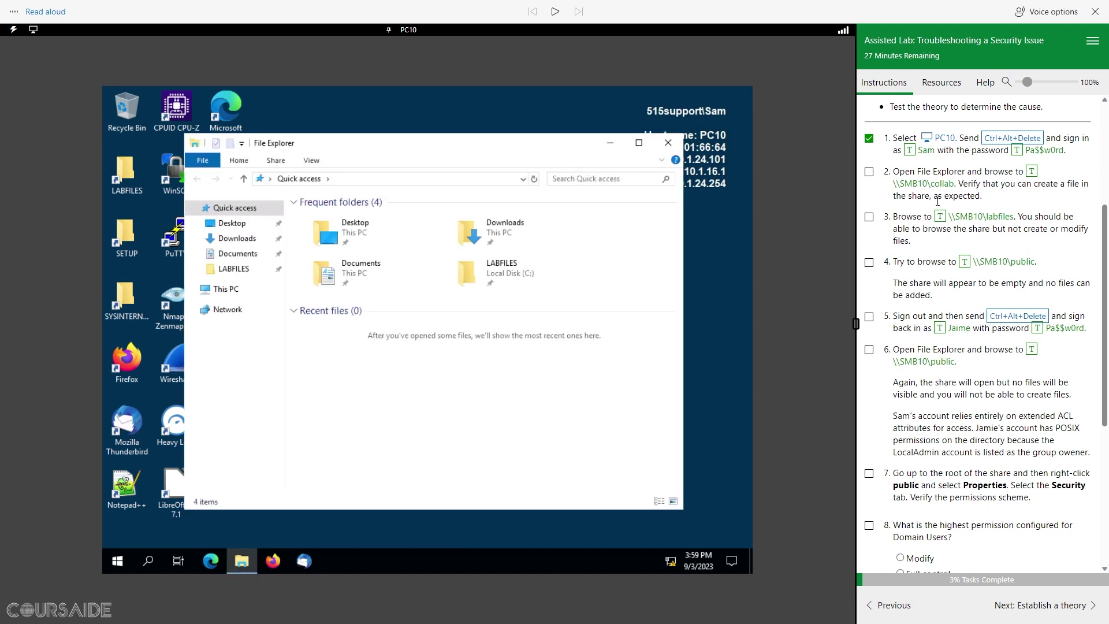
Step: Browse to \\SMB10\collab and create a text document there, using a first name as its file name
{"action": "left_click", "coordinate": [412, 181]}
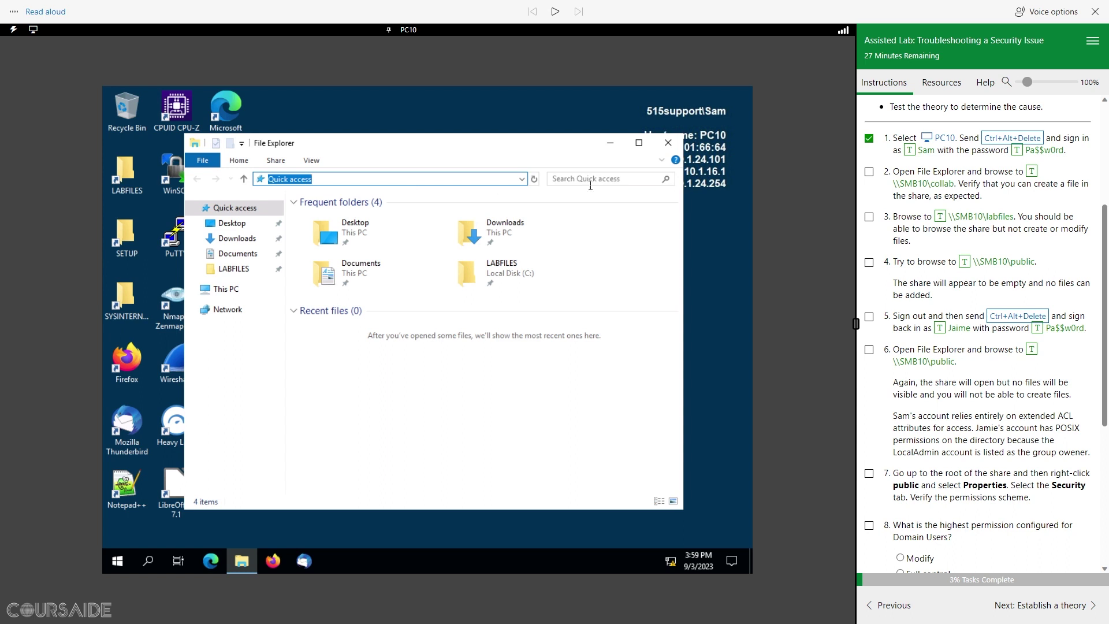
{"action": "left_click", "coordinate": [1032, 175]}
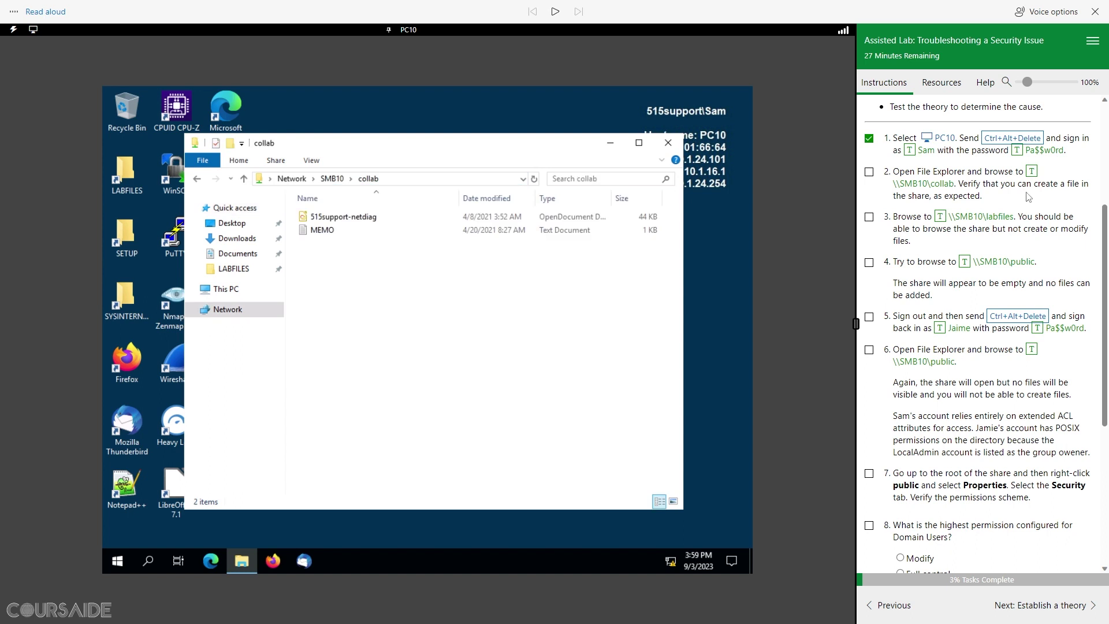
{"action": "right_click", "coordinate": [326, 265]}
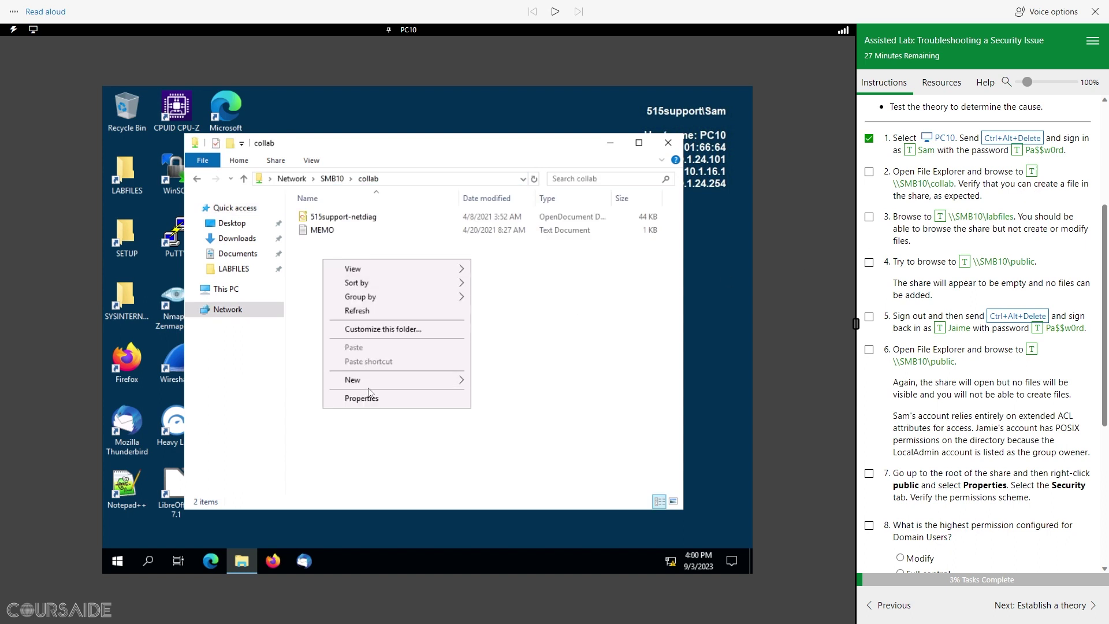
{"action": "mouse_move", "coordinate": [381, 384]}
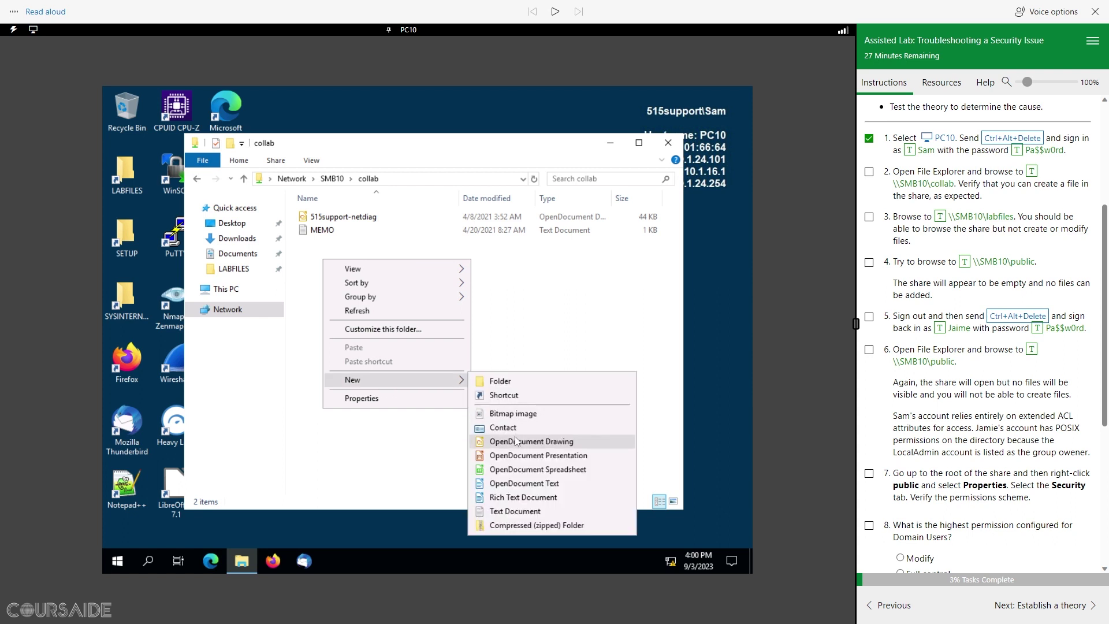
{"action": "left_click", "coordinate": [513, 512]}
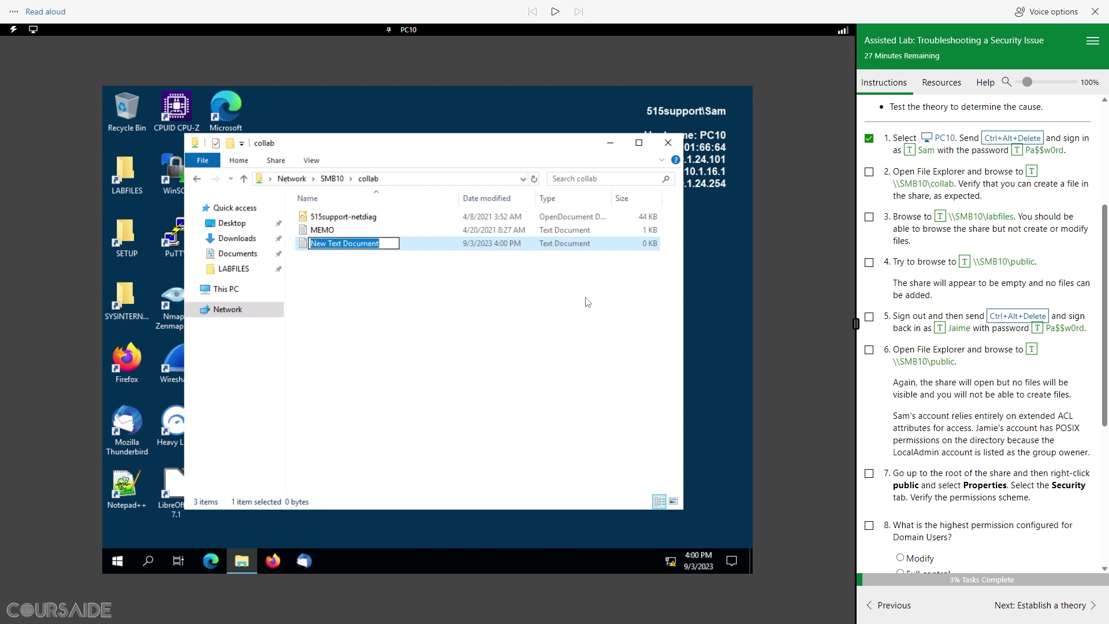
{"action": "type", "text": "John"}
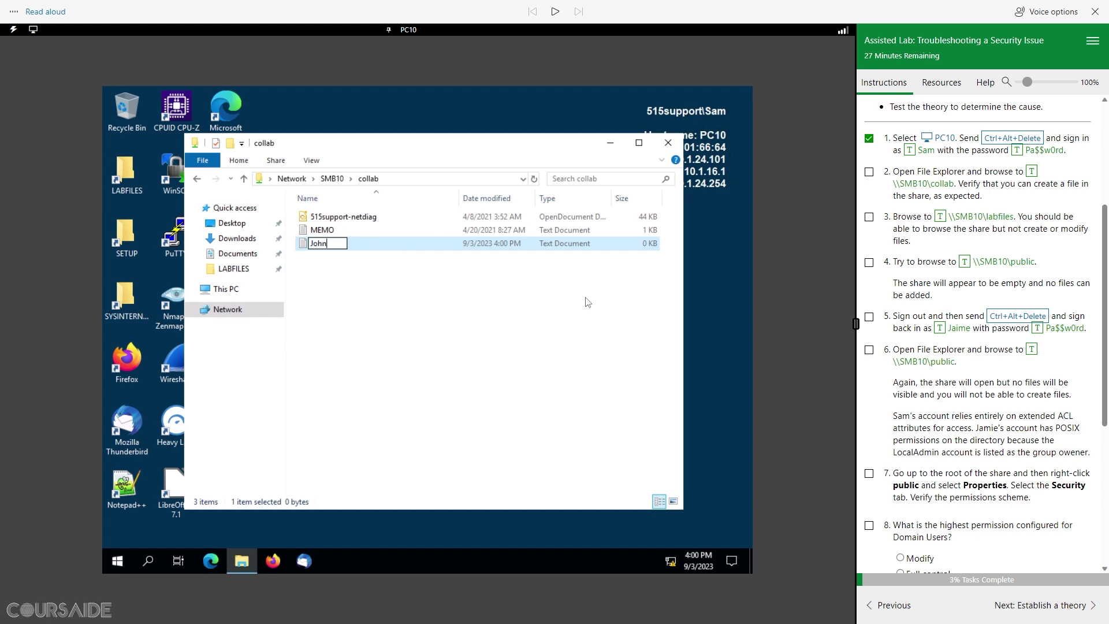
{"action": "left_click", "coordinate": [355, 368]}
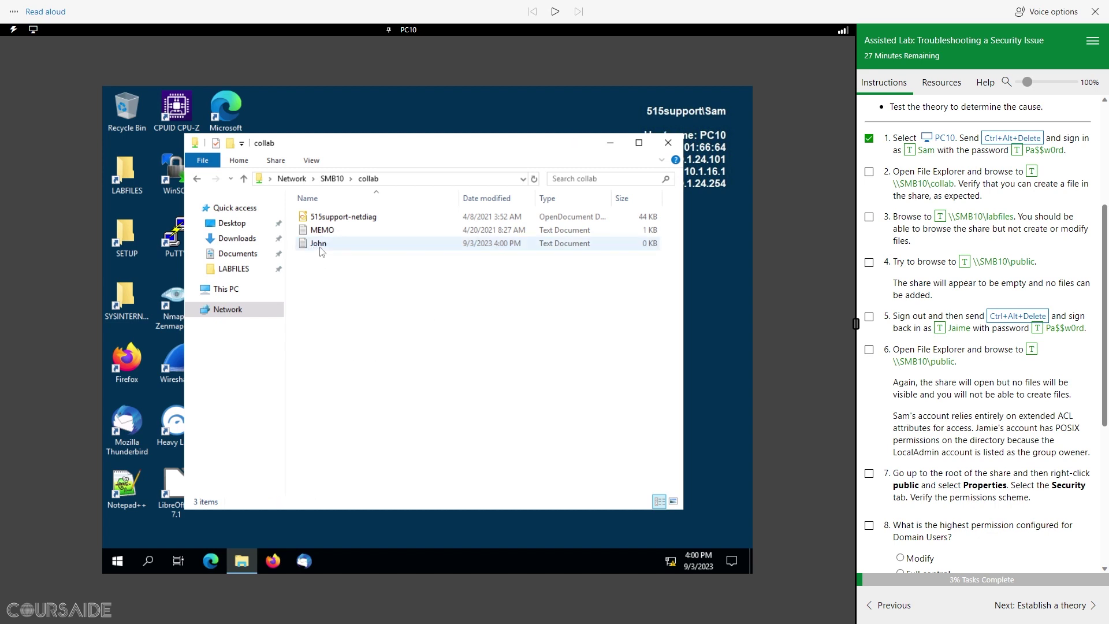
Step: Write "Testing..." in the new text document in the collab share and save it
{"action": "double_click", "coordinate": [322, 246]}
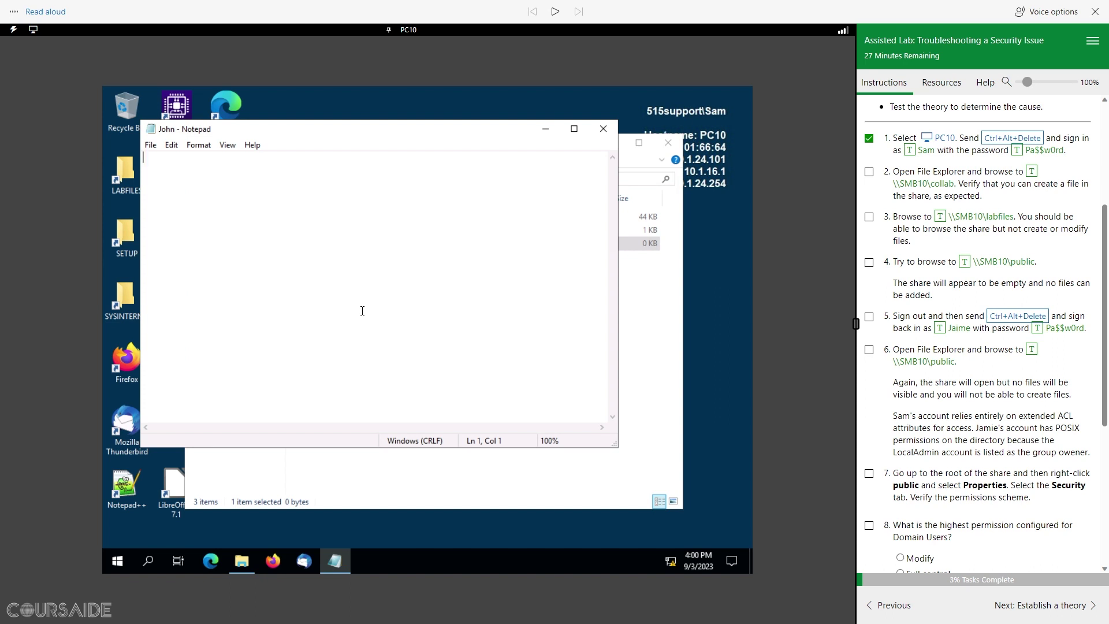
{"action": "type", "text": "Testi"}
{"action": "type", "text": "ng..."}
{"action": "left_click", "coordinate": [603, 128]}
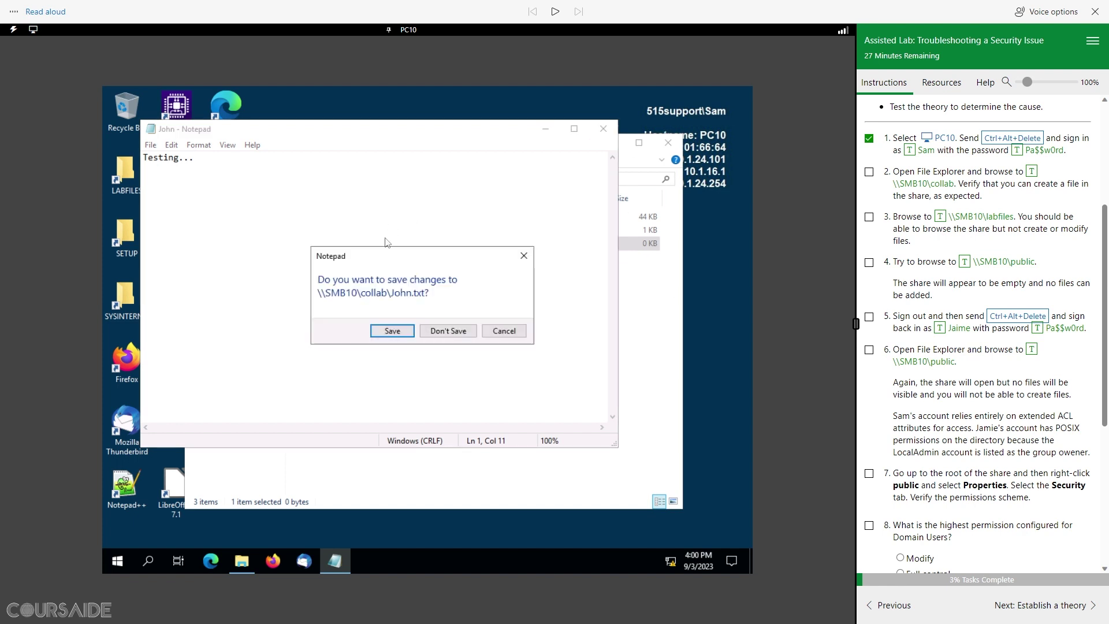
{"action": "left_click", "coordinate": [394, 331]}
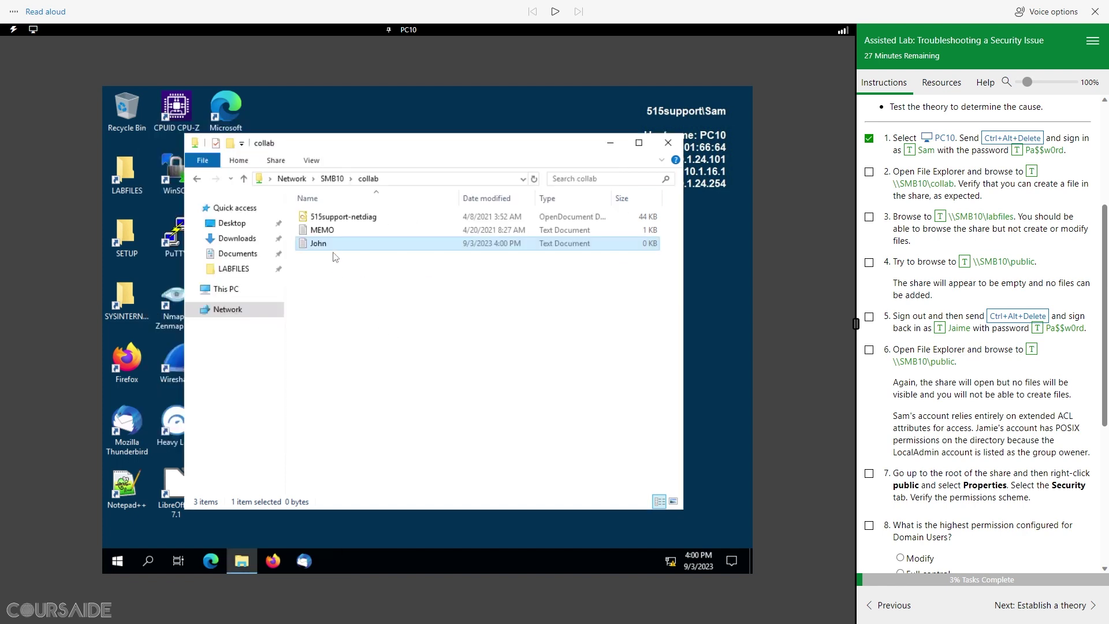
Step: Reopen the new text document to check its saved content, and mark task 2 complete
{"action": "double_click", "coordinate": [319, 243]}
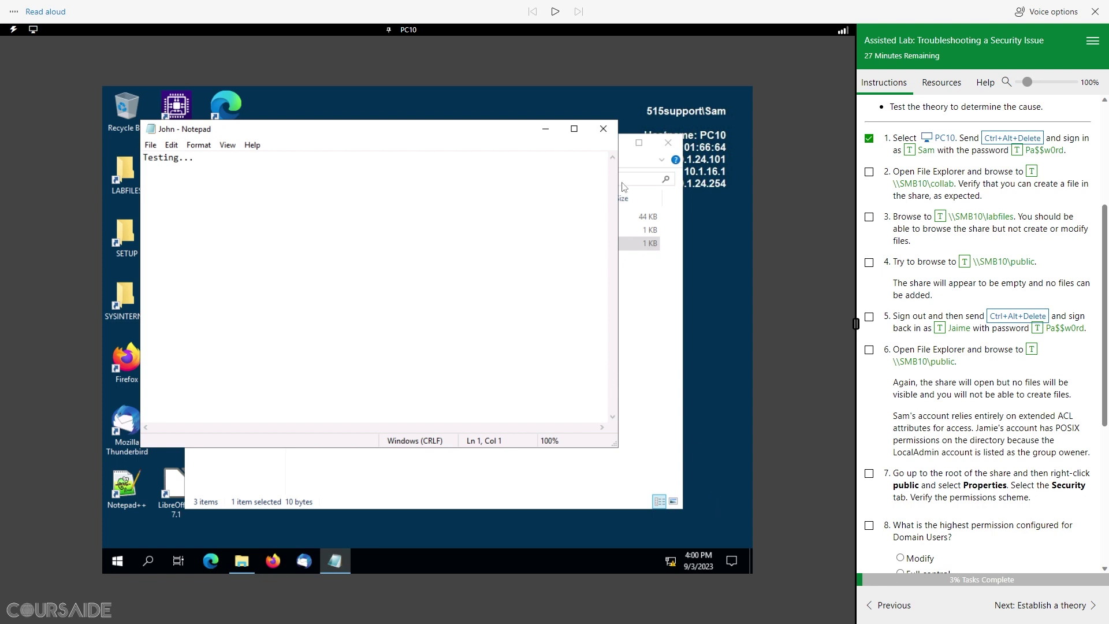
{"action": "left_click", "coordinate": [603, 128]}
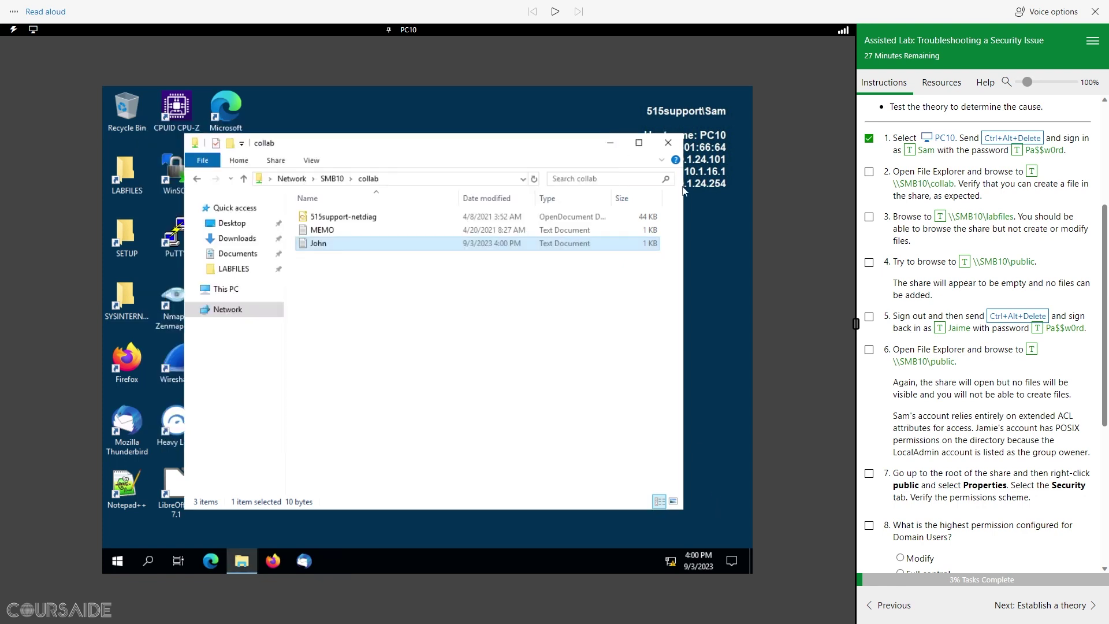
{"action": "left_click", "coordinate": [870, 174]}
Step: Browse to the \\SMB10\labfiles share in File Explorer
{"action": "left_click", "coordinate": [478, 178]}
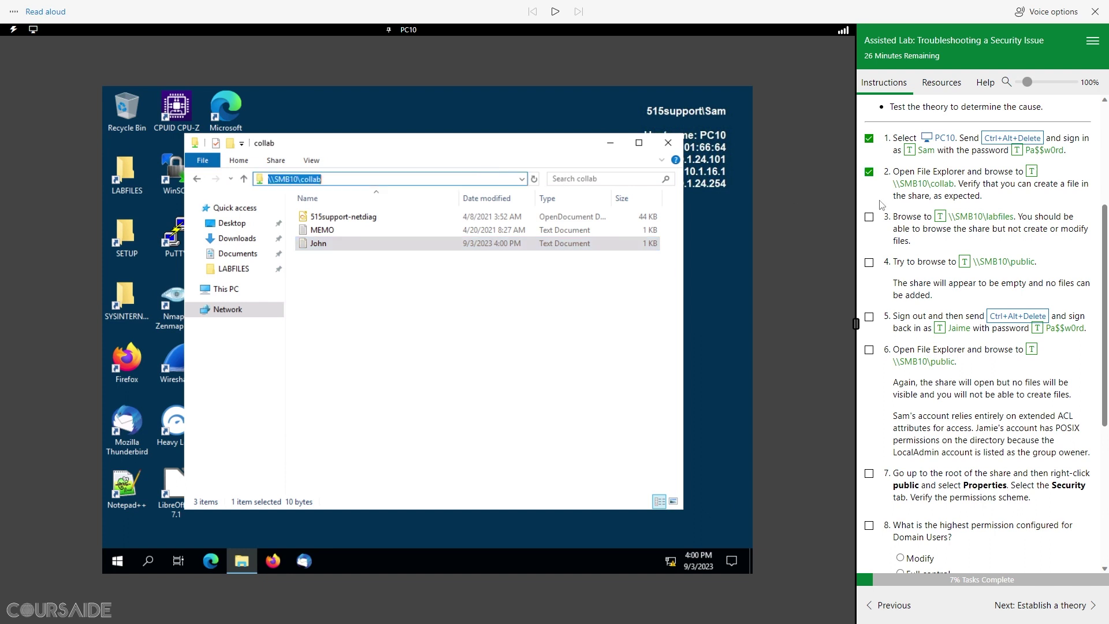
{"action": "left_click", "coordinate": [942, 217]}
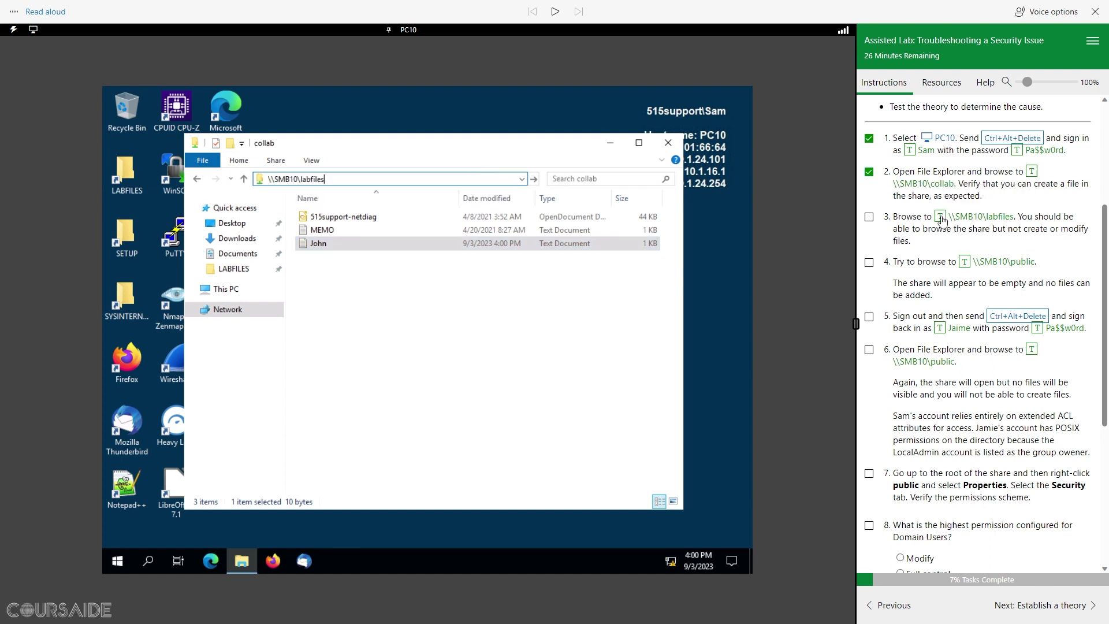
{"action": "key", "text": "Return"}
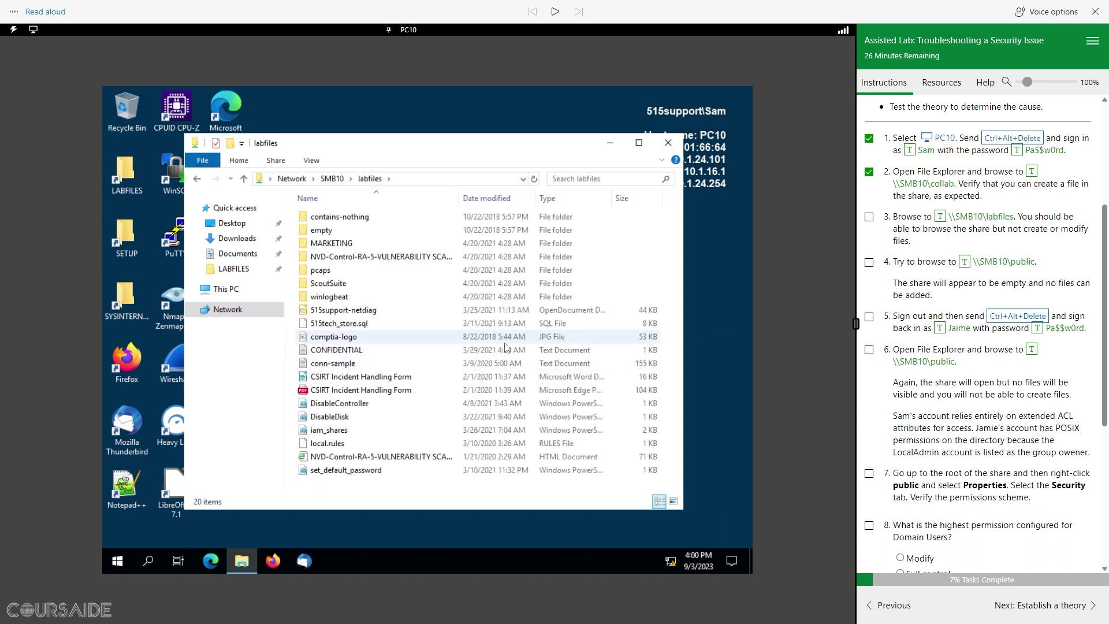
Step: Try to add a greeting line to the CONFIDENTIAL text file in labfiles and save it over the existing file
{"action": "left_click", "coordinate": [348, 353]}
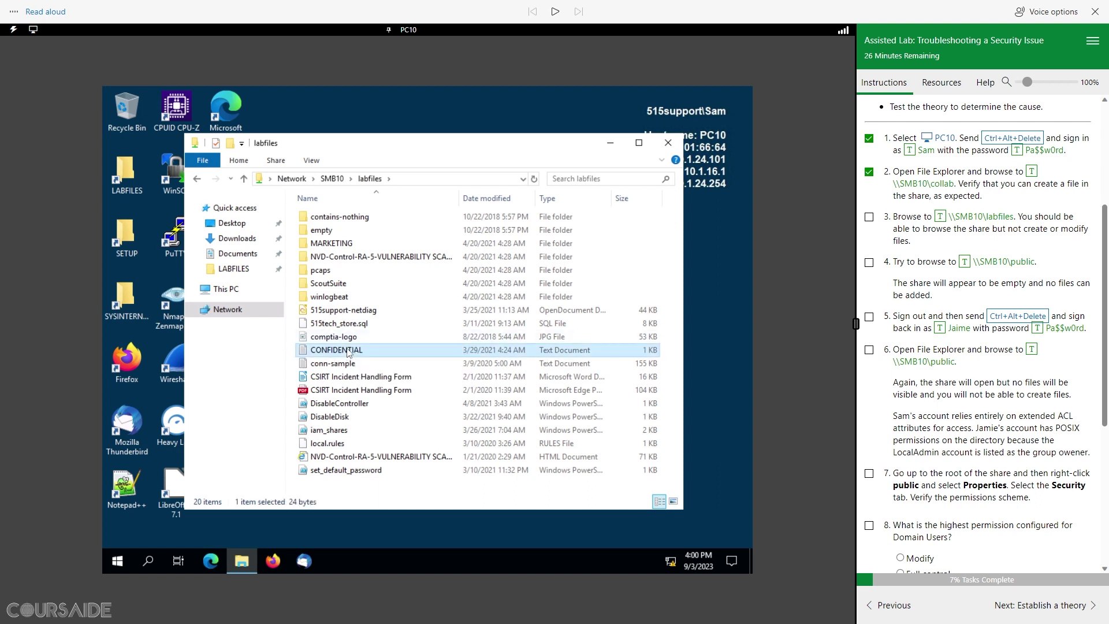
{"action": "double_click", "coordinate": [348, 352]}
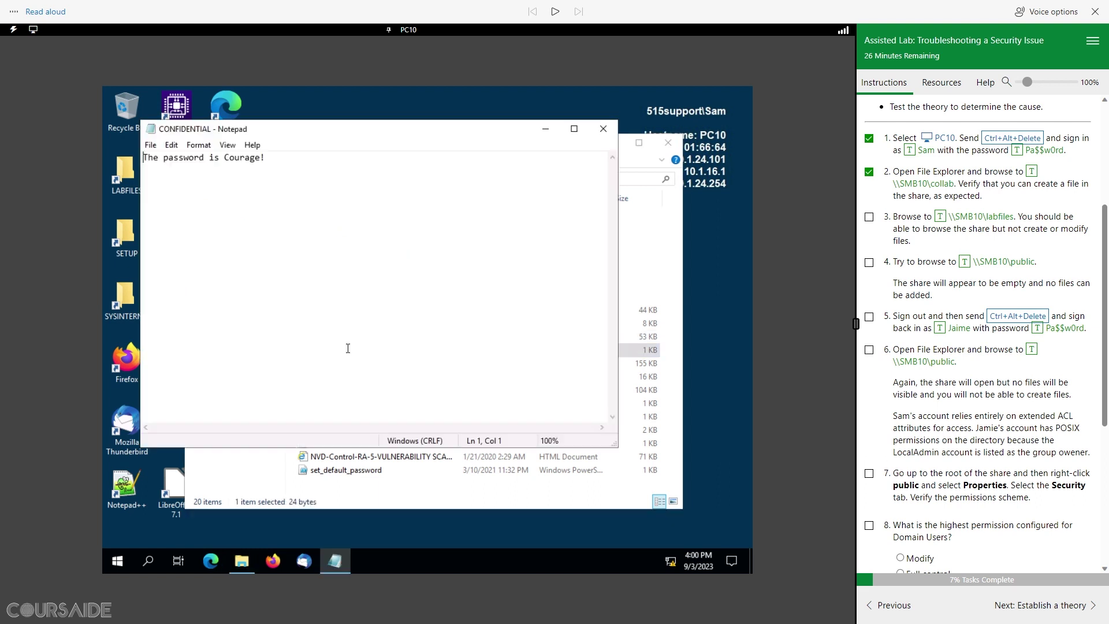
{"action": "left_click", "coordinate": [272, 158]}
{"action": "type", "text": "Hello John!"}
{"action": "left_click", "coordinate": [149, 145]}
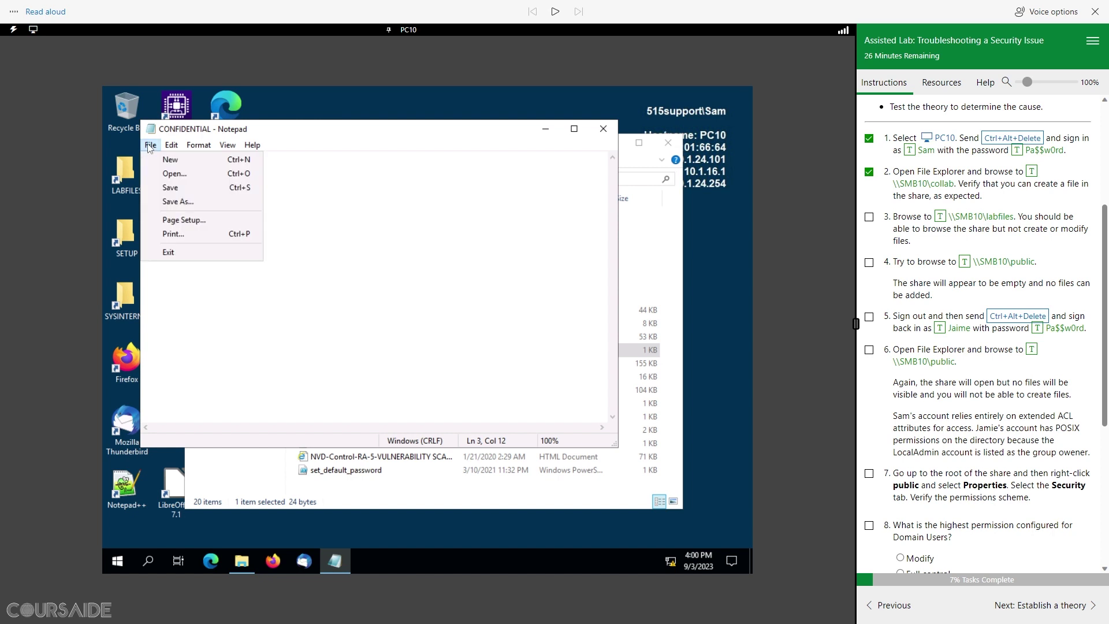
{"action": "left_click", "coordinate": [170, 188]}
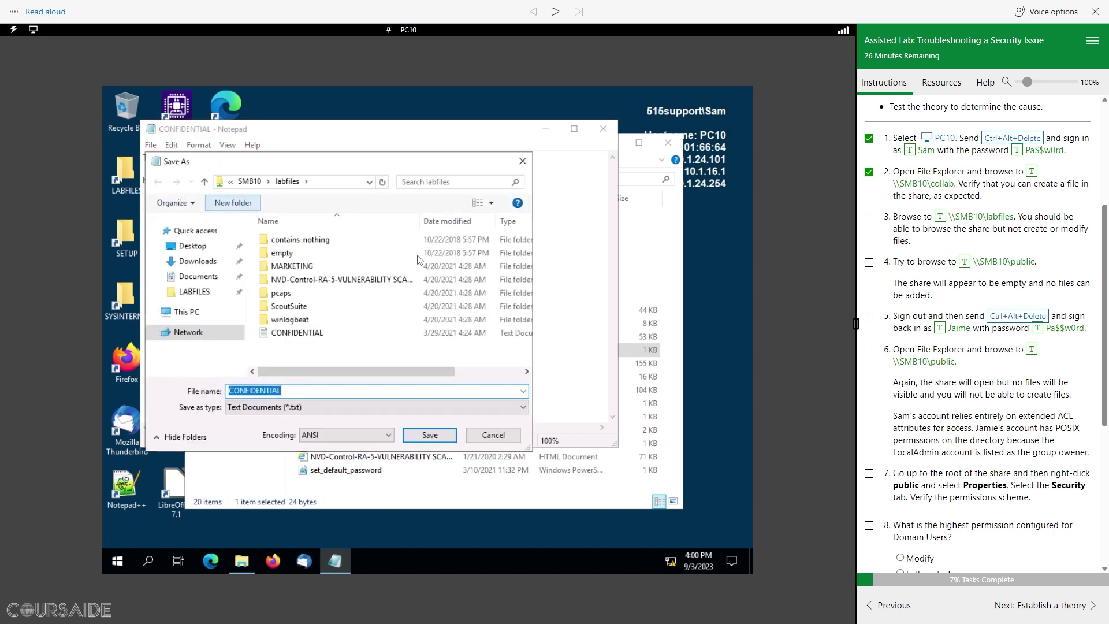
{"action": "left_click", "coordinate": [431, 437]}
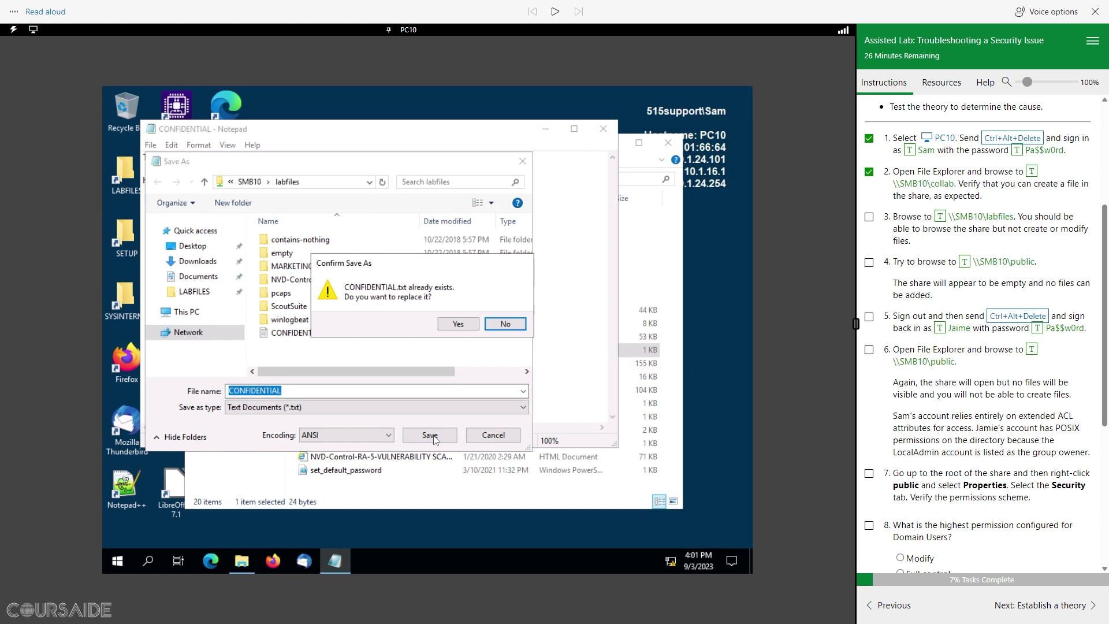
{"action": "left_click", "coordinate": [458, 324]}
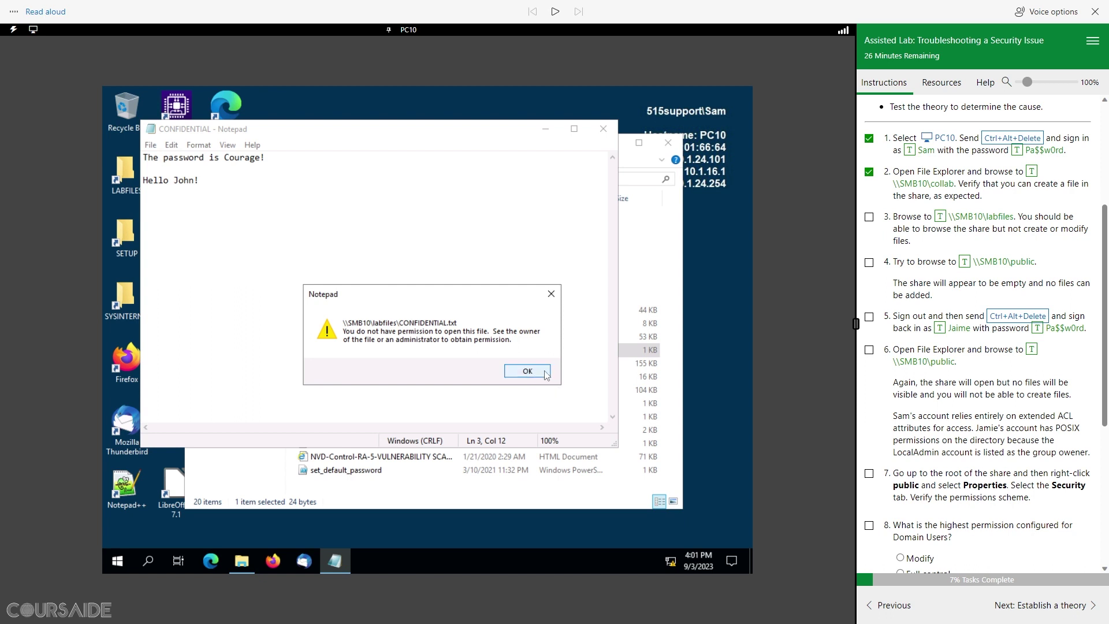
{"action": "left_click", "coordinate": [525, 375]}
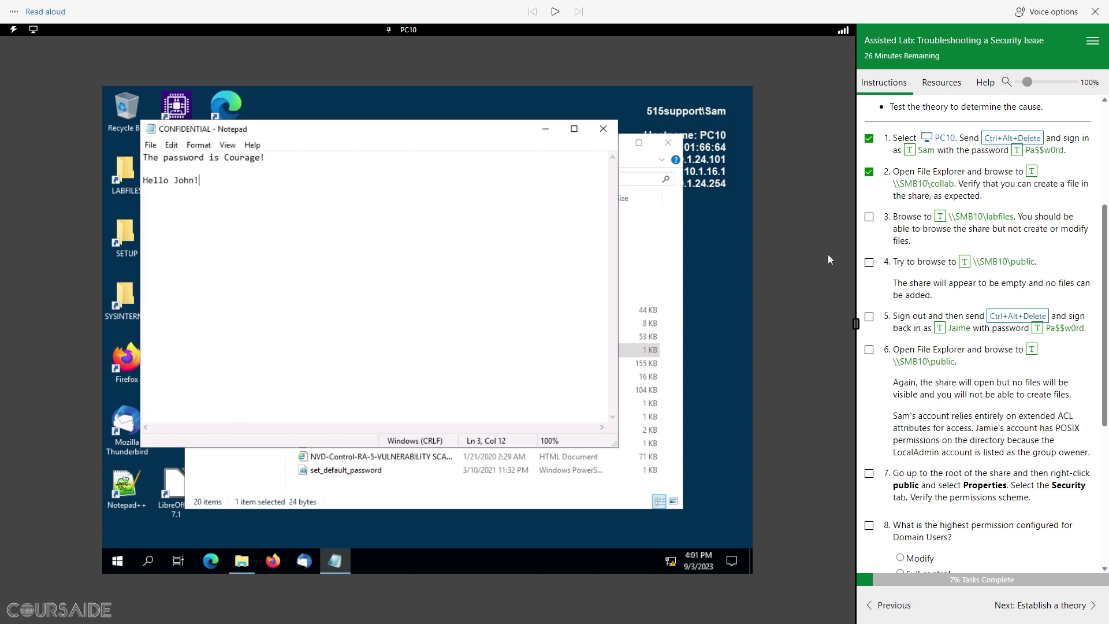
Step: Mark task 3 complete and close the CONFIDENTIAL file without saving the changes
{"action": "left_click", "coordinate": [869, 217]}
{"action": "left_click", "coordinate": [604, 129]}
{"action": "left_click", "coordinate": [446, 333]}
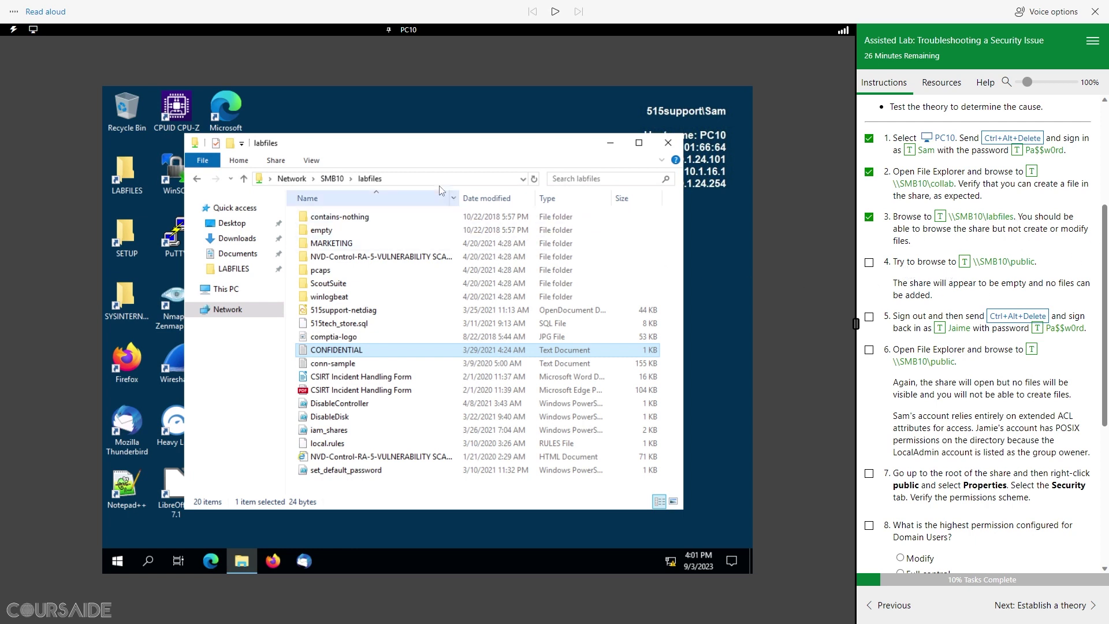
Step: Browse to the \\SMB10\public share in File Explorer
{"action": "left_click", "coordinate": [421, 181]}
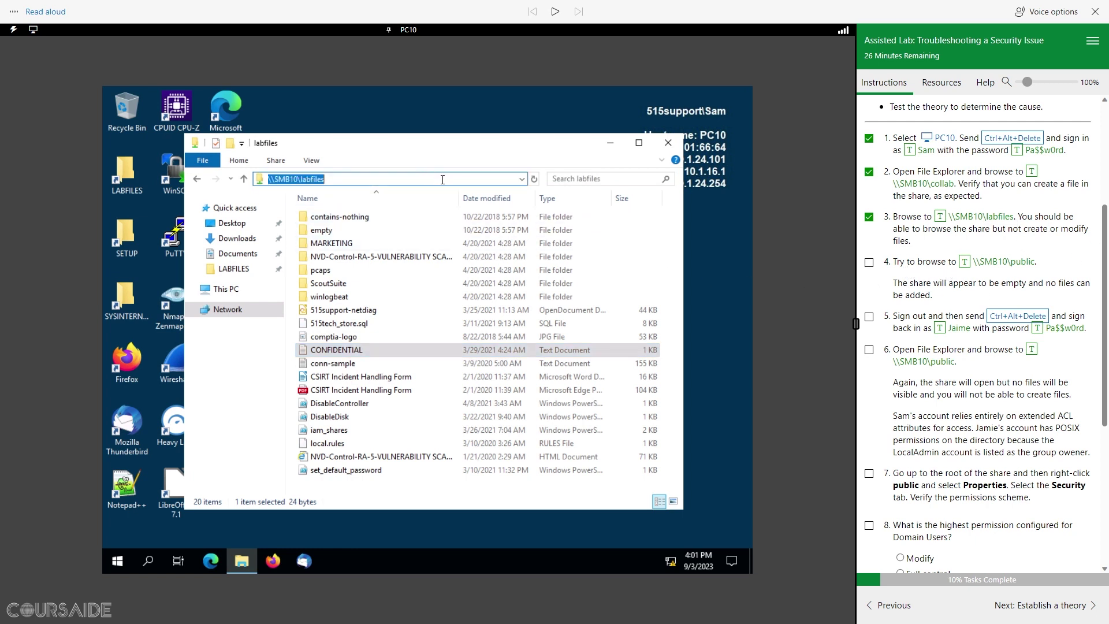
{"action": "left_click", "coordinate": [967, 263]}
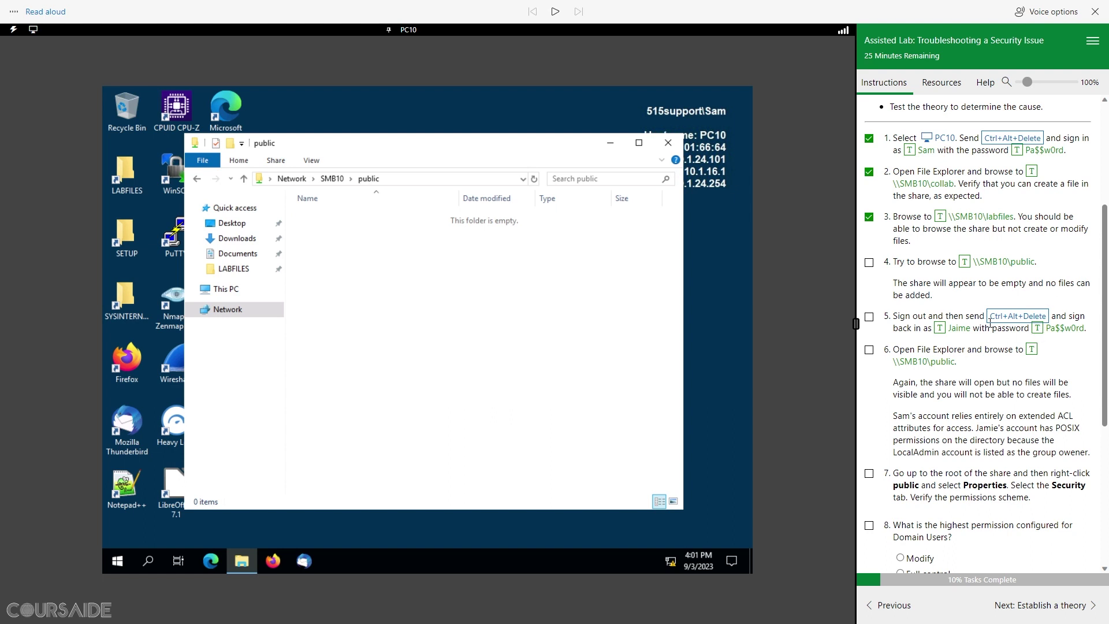
Step: Sign the current user out of PC10 and mark task 4 complete
{"action": "left_click", "coordinate": [118, 562]}
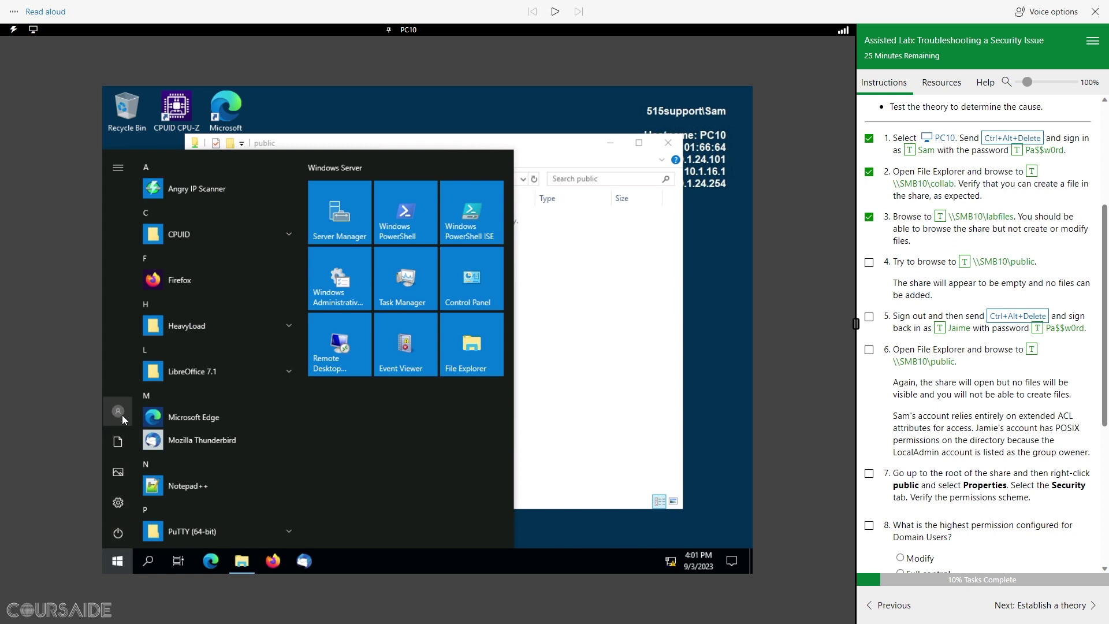
{"action": "left_click", "coordinate": [123, 415]}
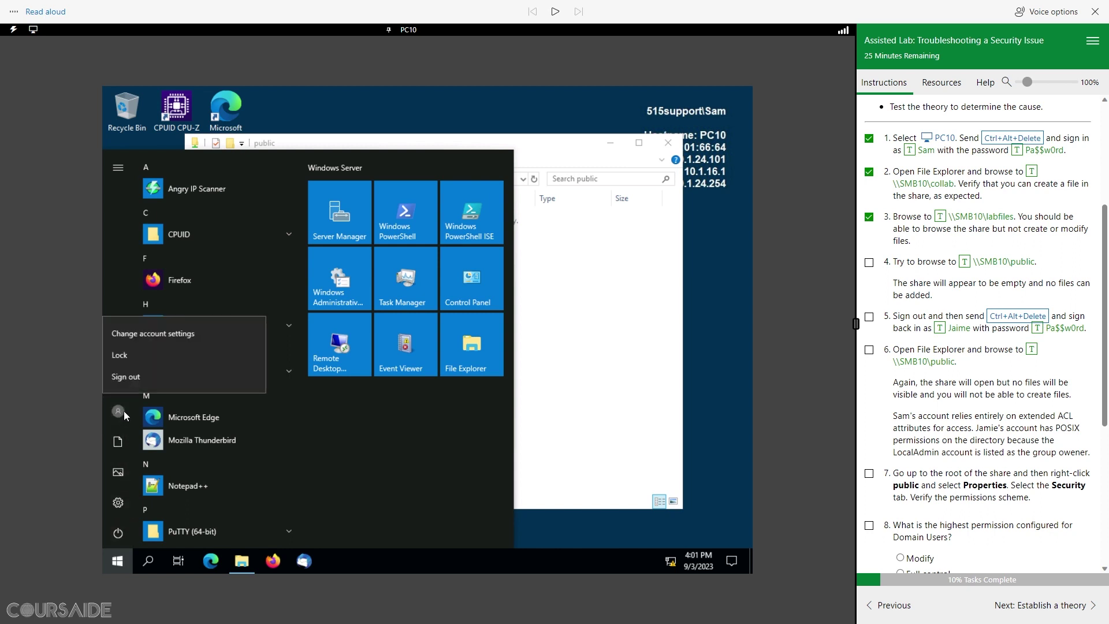
{"action": "left_click", "coordinate": [137, 378]}
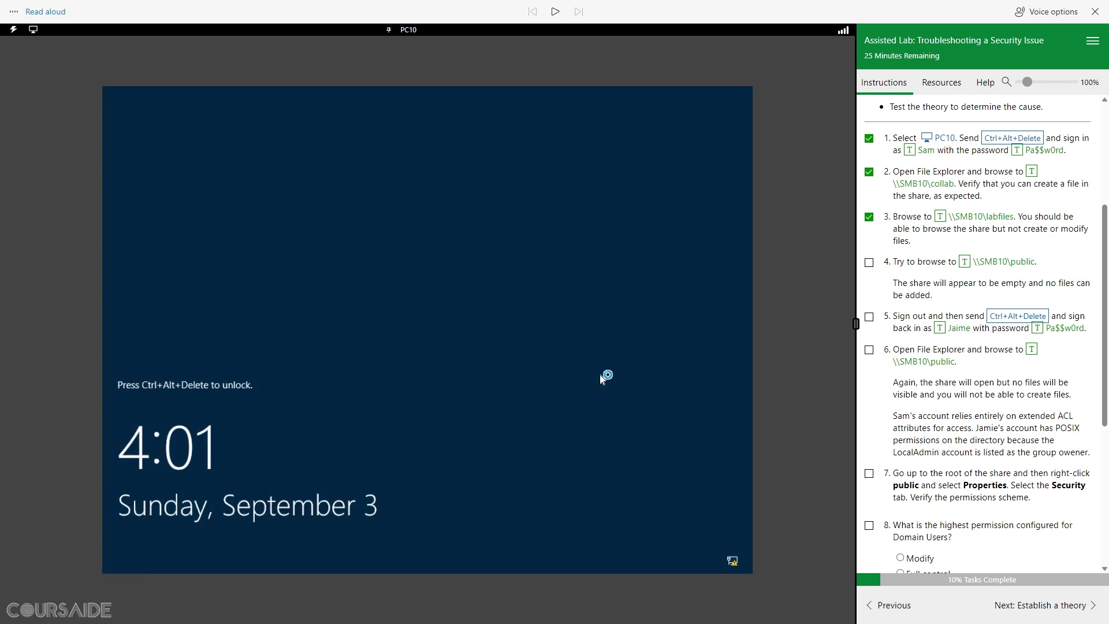
{"action": "left_click", "coordinate": [869, 263]}
Step: Sign in to PC10 as the other user named in task 5, entering the username and account password, and mark task 5 complete
{"action": "left_click", "coordinate": [1015, 317]}
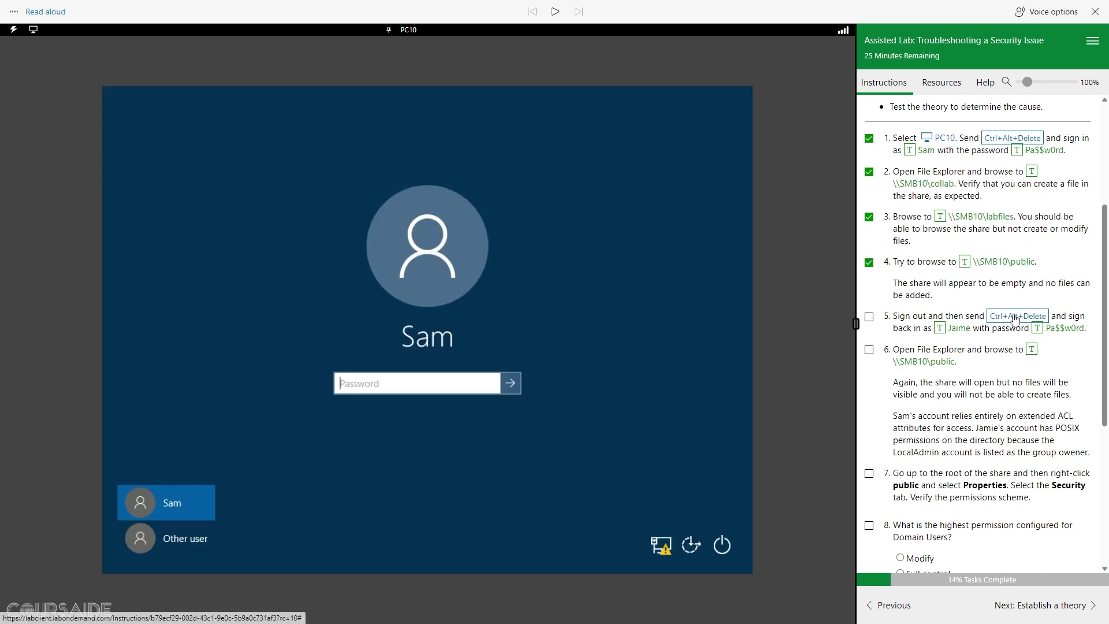
{"action": "left_click", "coordinate": [182, 541]}
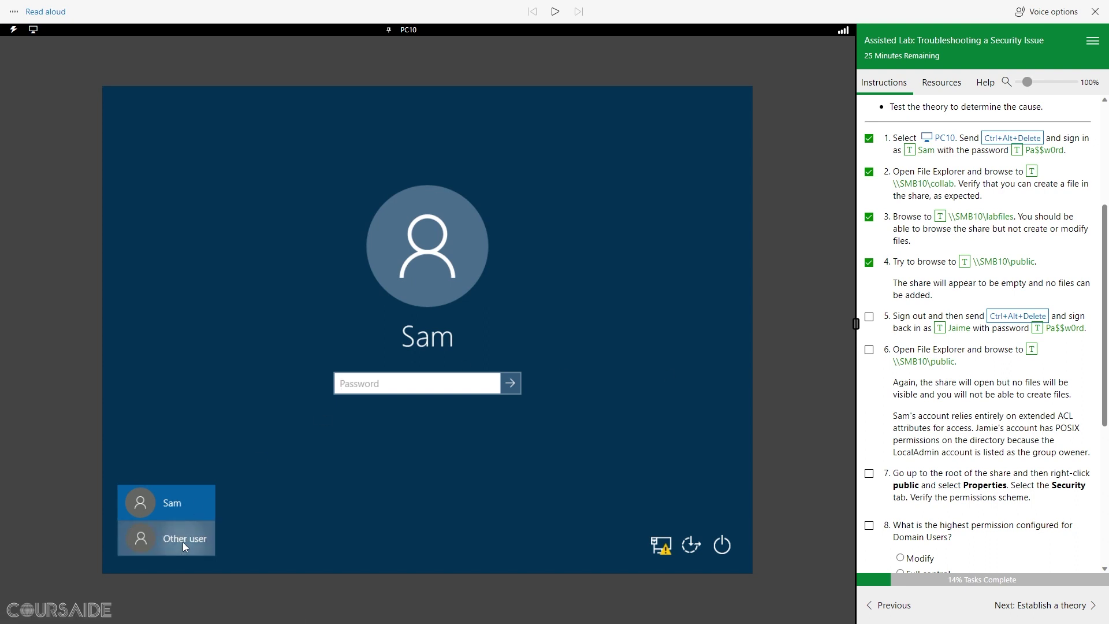
{"action": "left_click", "coordinate": [940, 328]}
{"action": "left_click", "coordinate": [434, 406]}
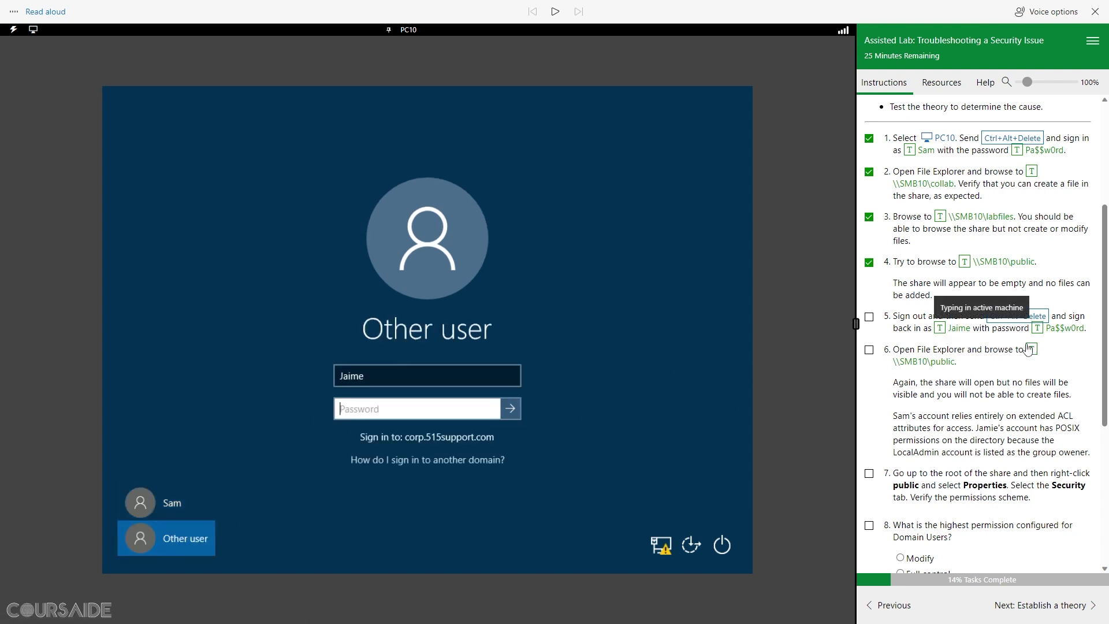
{"action": "left_click", "coordinate": [1038, 328]}
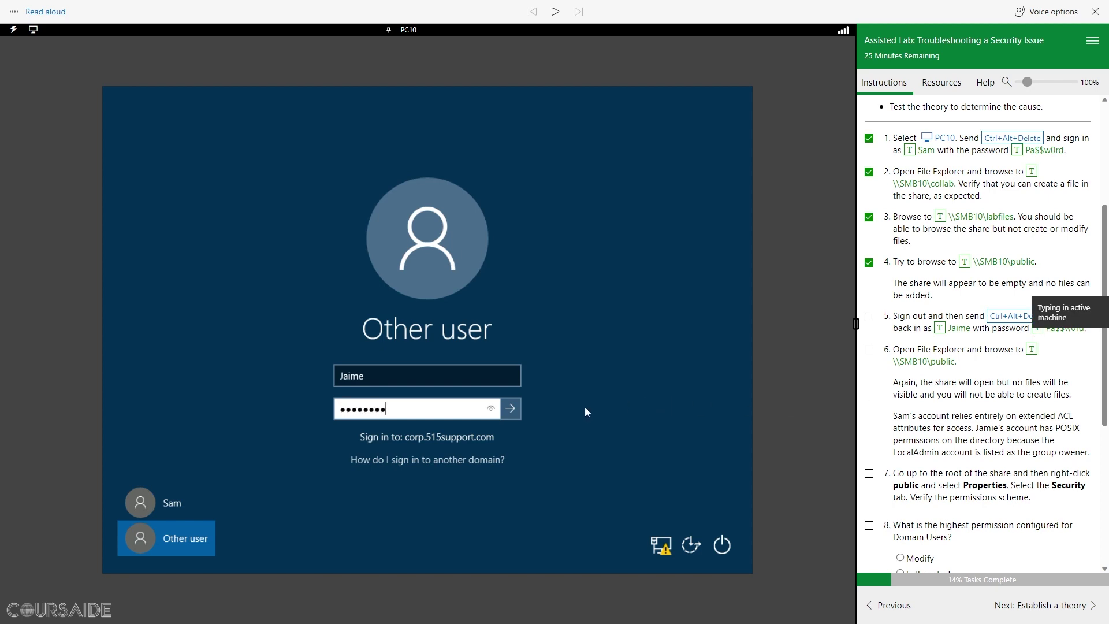
{"action": "left_click", "coordinate": [512, 409]}
{"action": "left_click", "coordinate": [870, 317]}
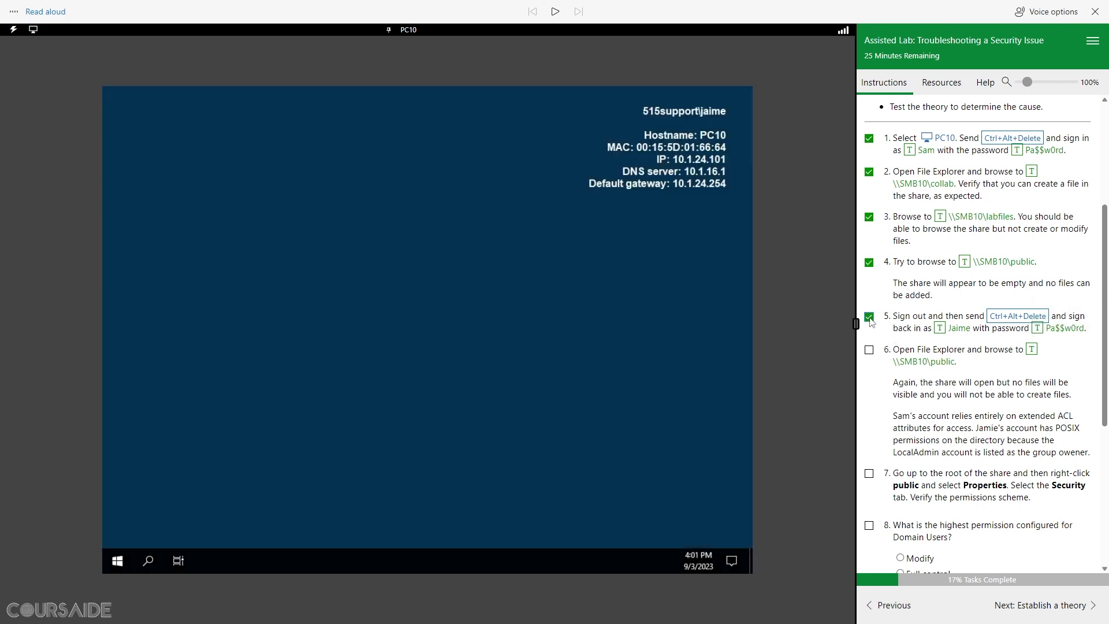
Step: Open File Explorer and browse to the \\SMB10\public share from the new user's session
{"action": "scroll", "coordinate": [981, 418], "scroll_direction": "down", "scroll_amount": 3}
{"action": "scroll", "coordinate": [981, 418], "scroll_direction": "up", "scroll_amount": 2}
{"action": "scroll", "coordinate": [980, 418], "scroll_direction": "down", "scroll_amount": 1}
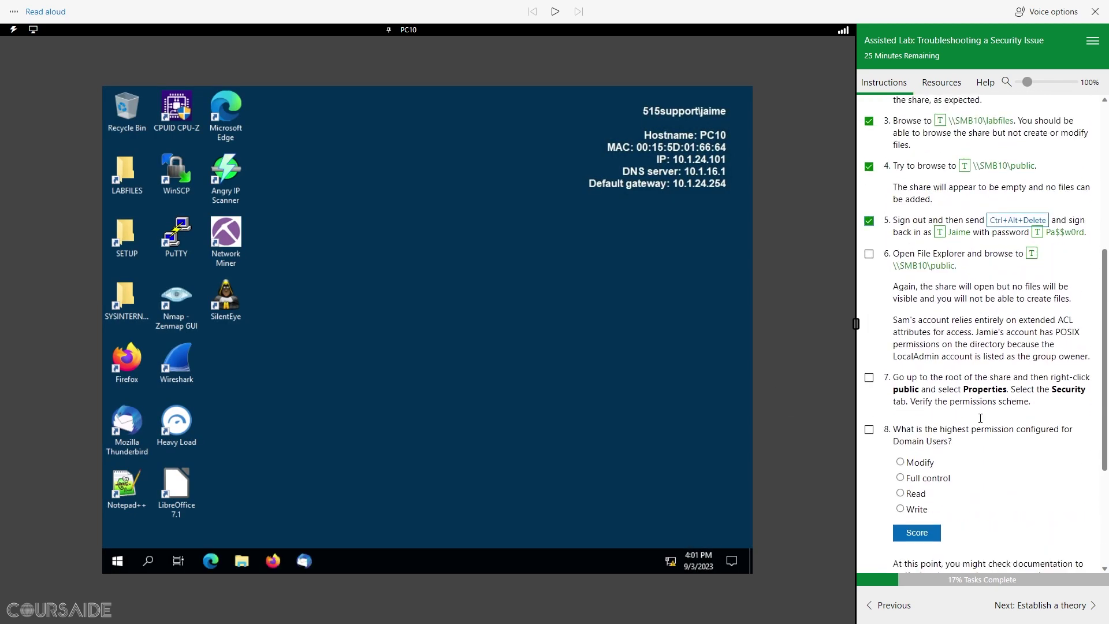
{"action": "scroll", "coordinate": [980, 417], "scroll_direction": "down", "scroll_amount": 1}
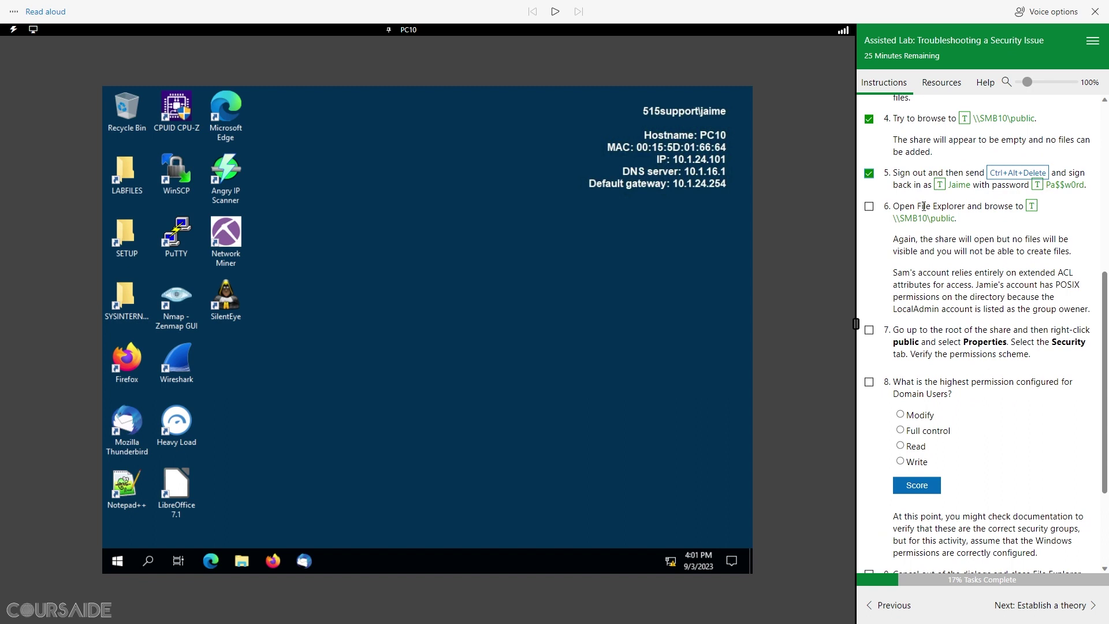
{"action": "left_click", "coordinate": [243, 564]}
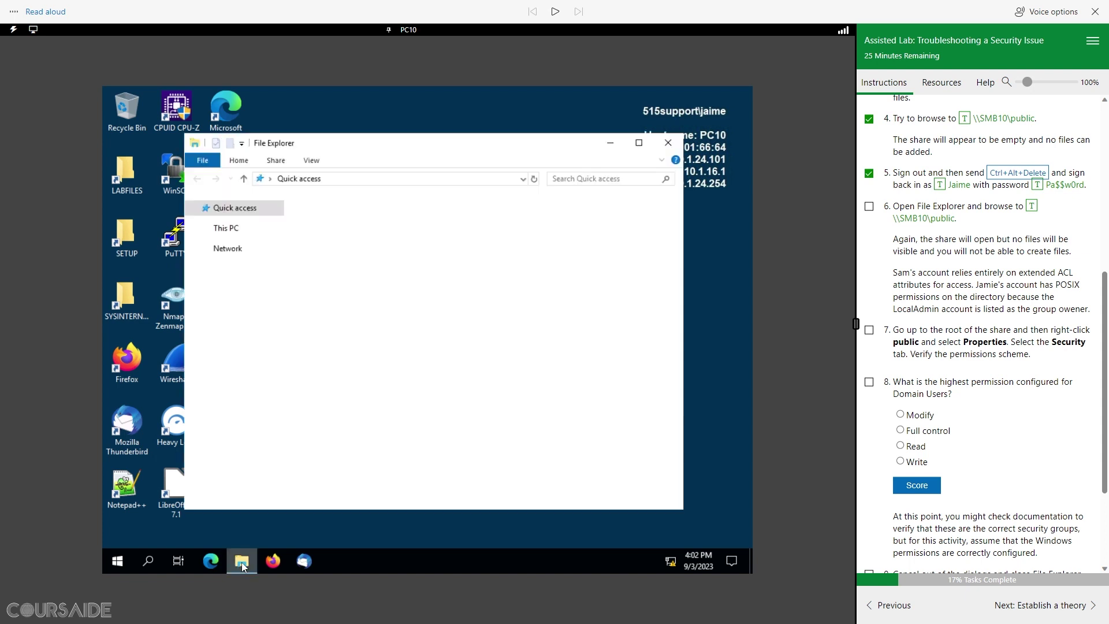
{"action": "left_click", "coordinate": [394, 180]}
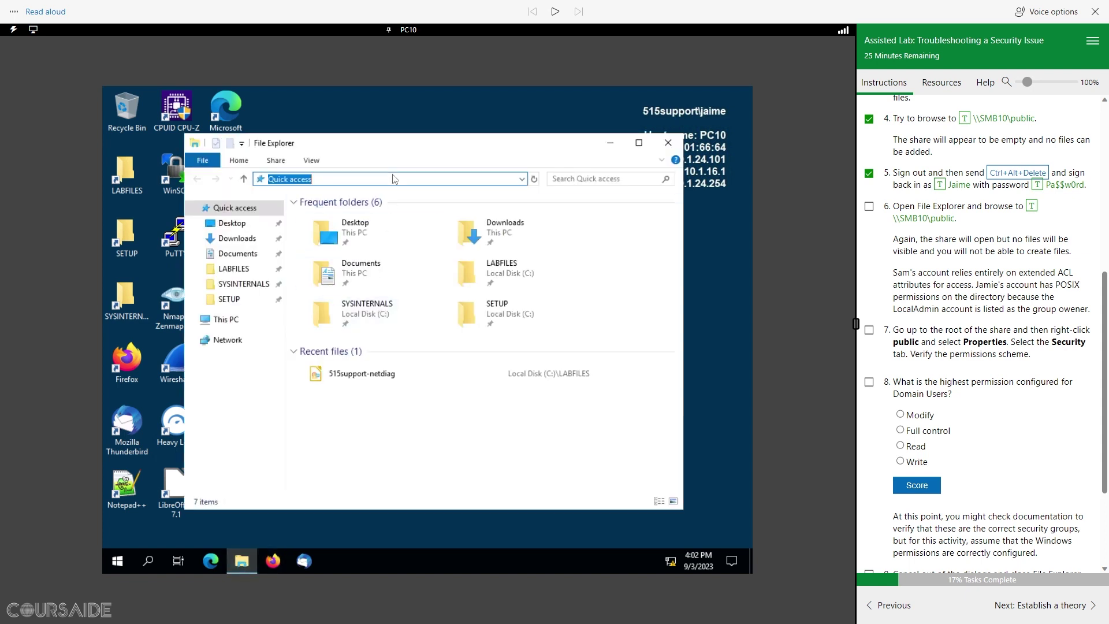
{"action": "left_click", "coordinate": [1032, 207]}
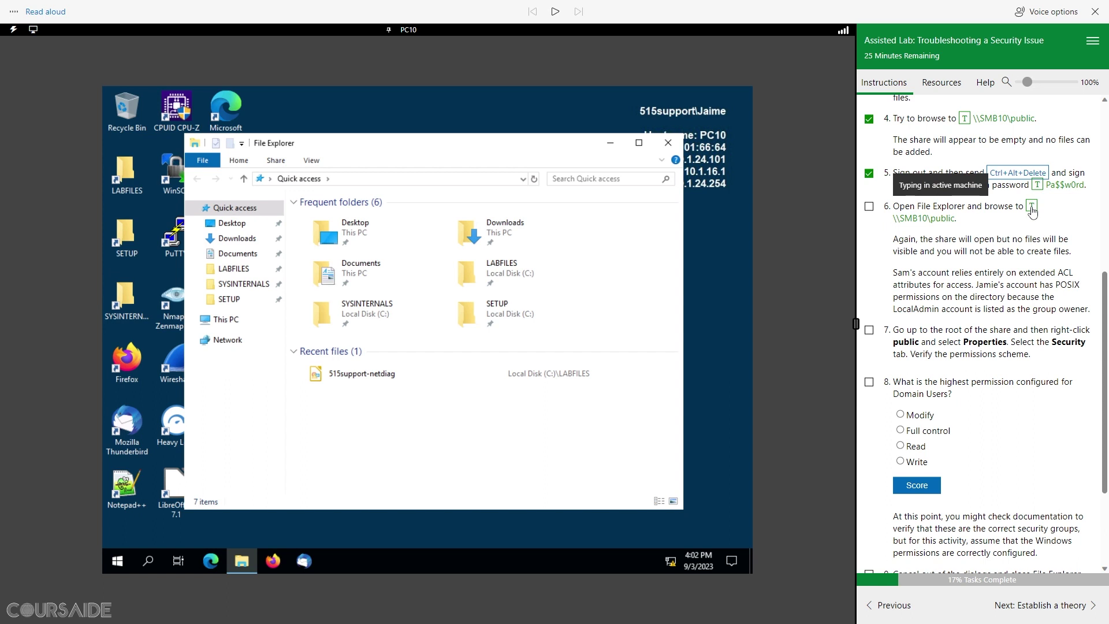
{"action": "left_click", "coordinate": [419, 182]}
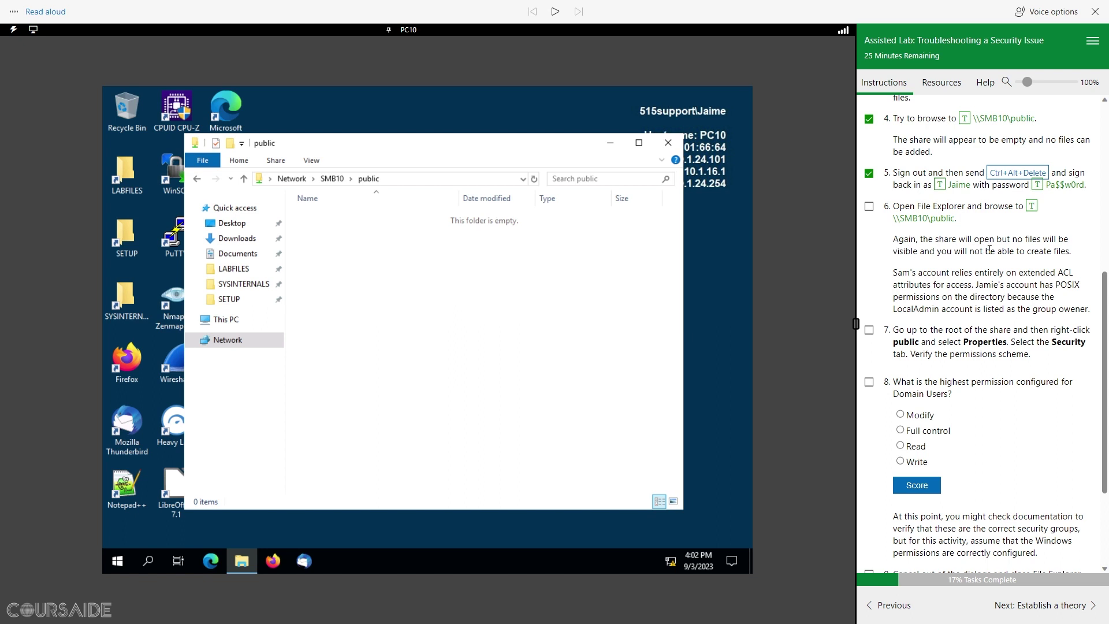
Step: Have the task 6 explanation of the account permissions read aloud, and mark task 6 complete
{"action": "left_click_drag", "start_coordinate": [902, 242], "coordinate": [1088, 309]}
{"action": "left_click", "coordinate": [554, 13]}
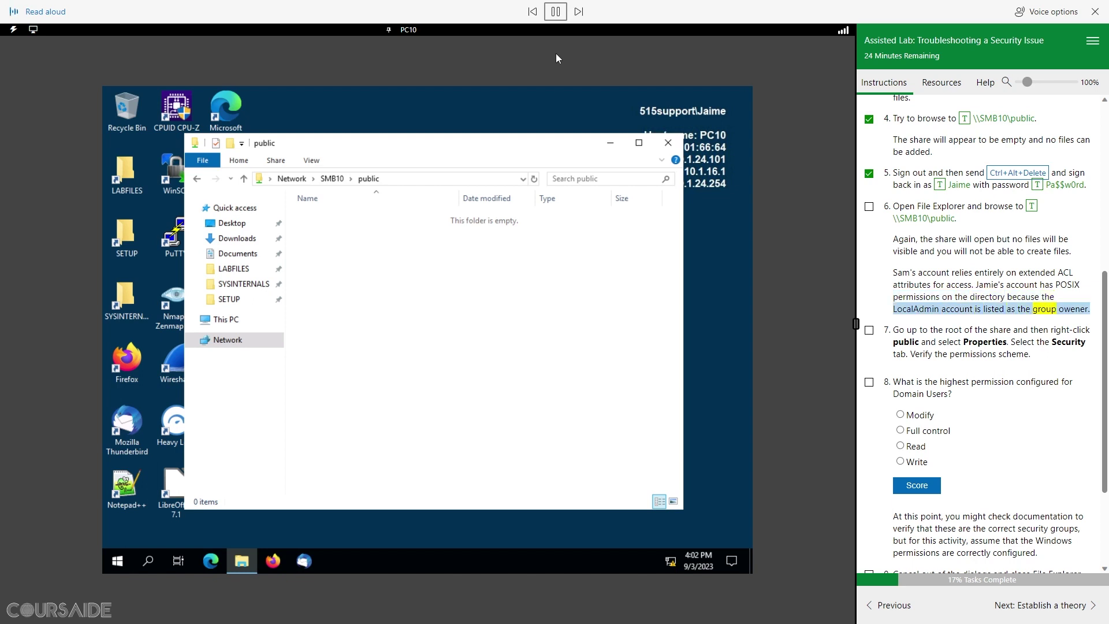
{"action": "left_click", "coordinate": [557, 12]}
{"action": "scroll", "coordinate": [872, 145], "scroll_direction": "down", "scroll_amount": 1}
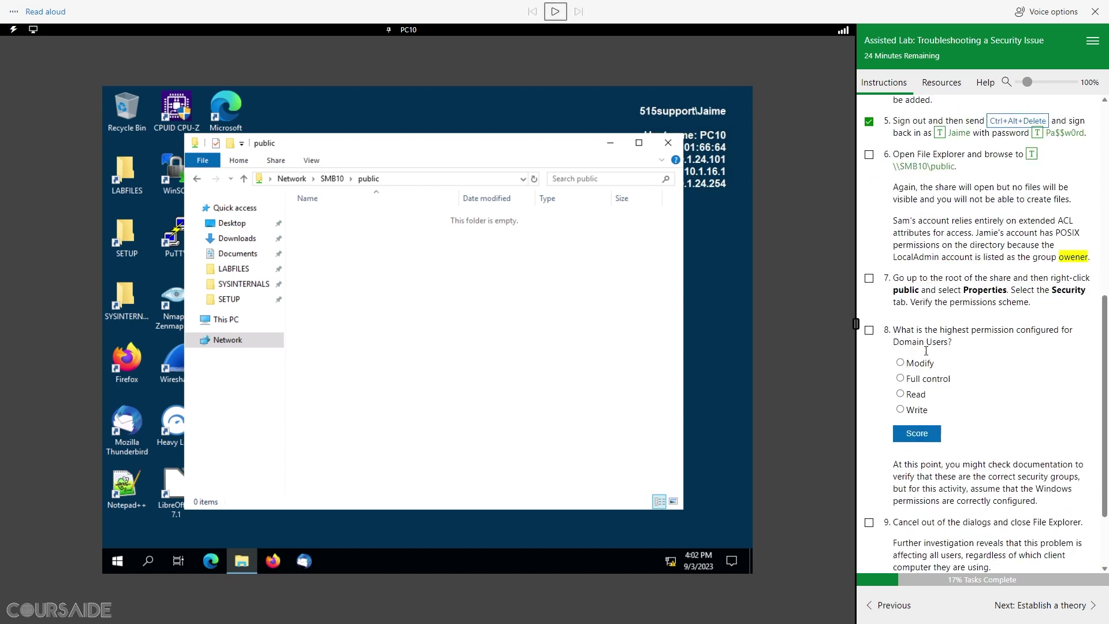
{"action": "left_click", "coordinate": [869, 135]}
Step: Go up to the SMB10 root and open the security properties of the public share
{"action": "scroll", "coordinate": [959, 295], "scroll_direction": "down", "scroll_amount": 1}
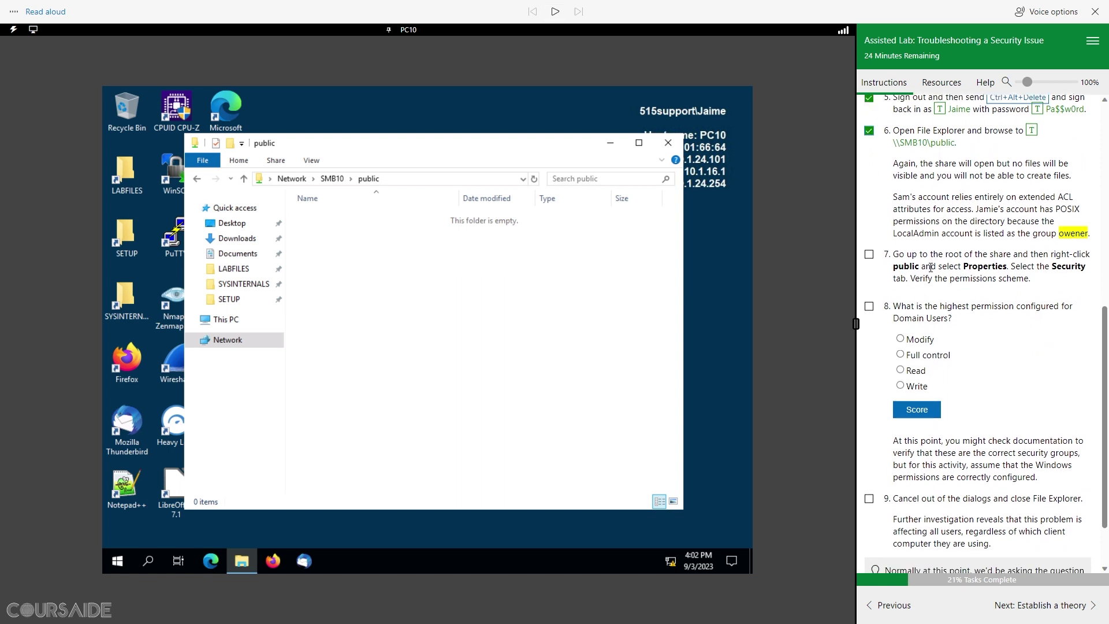
{"action": "scroll", "coordinate": [926, 197], "scroll_direction": "down", "scroll_amount": 1}
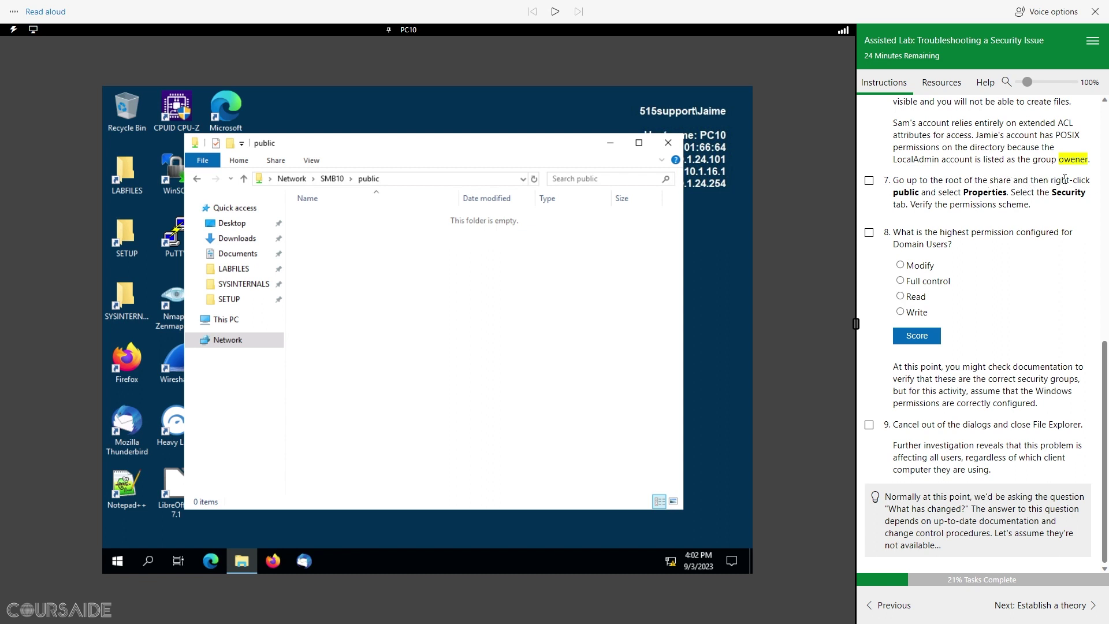
{"action": "left_click", "coordinate": [333, 179]}
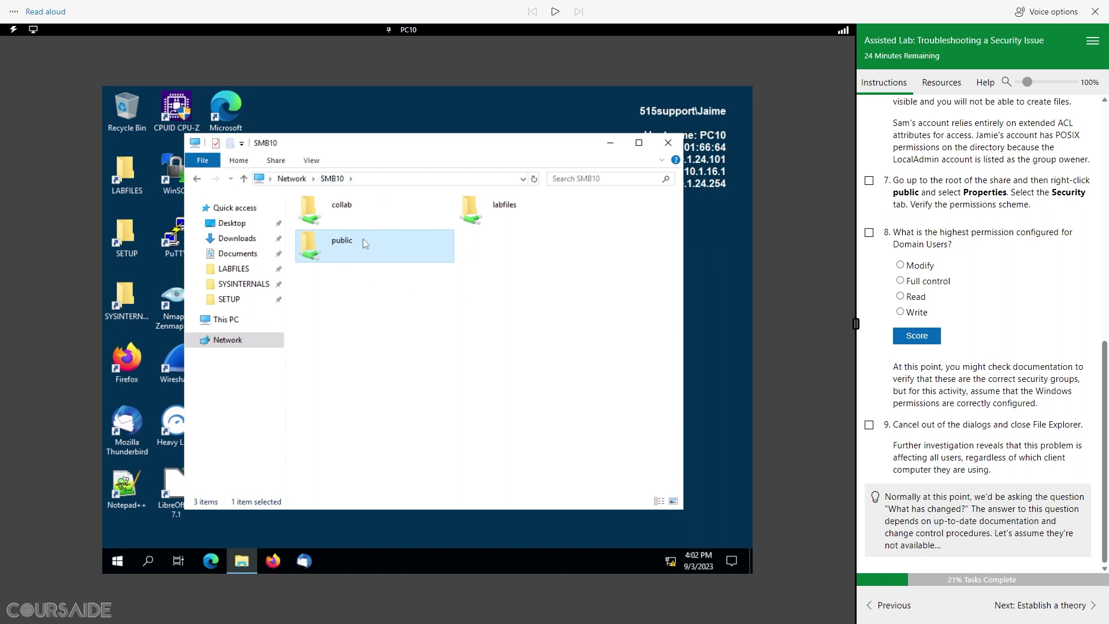
{"action": "right_click", "coordinate": [349, 246]}
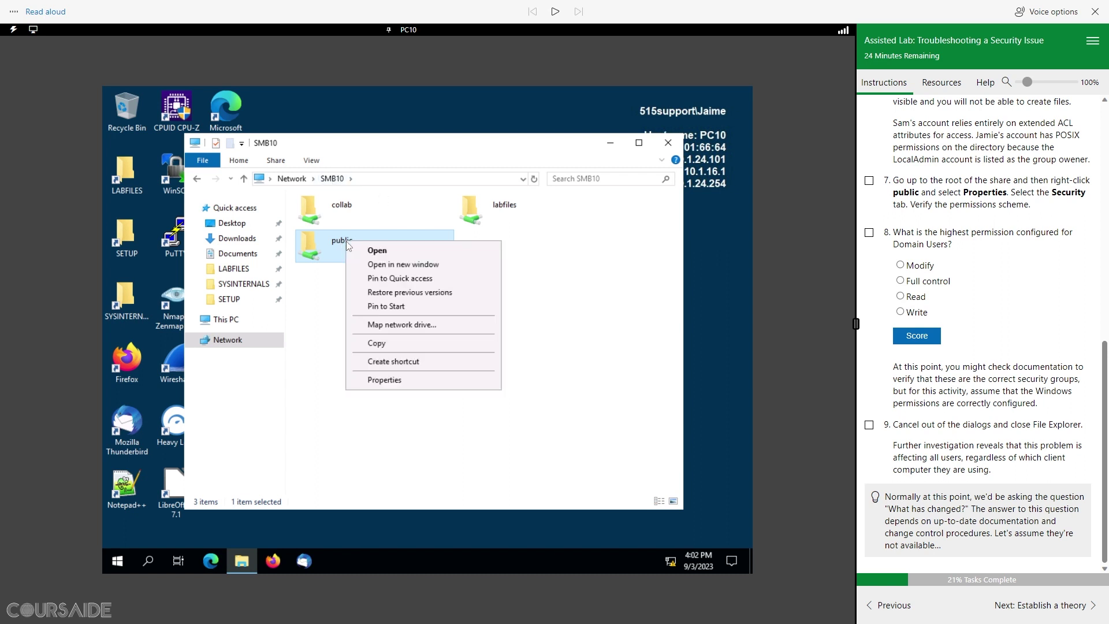
{"action": "left_click", "coordinate": [418, 380]}
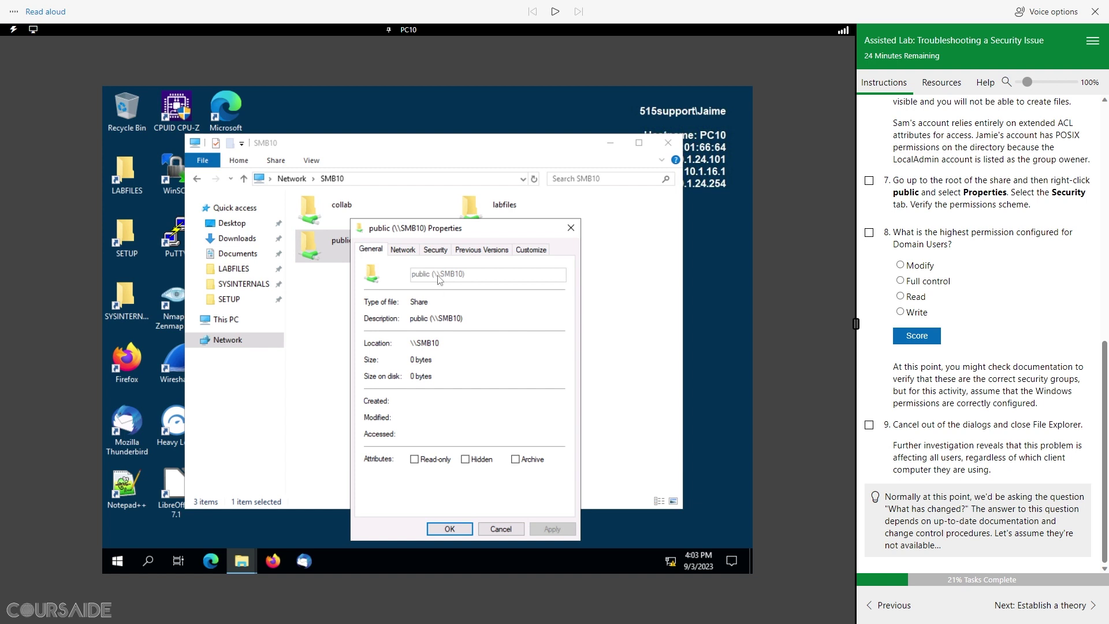
{"action": "left_click", "coordinate": [436, 250]}
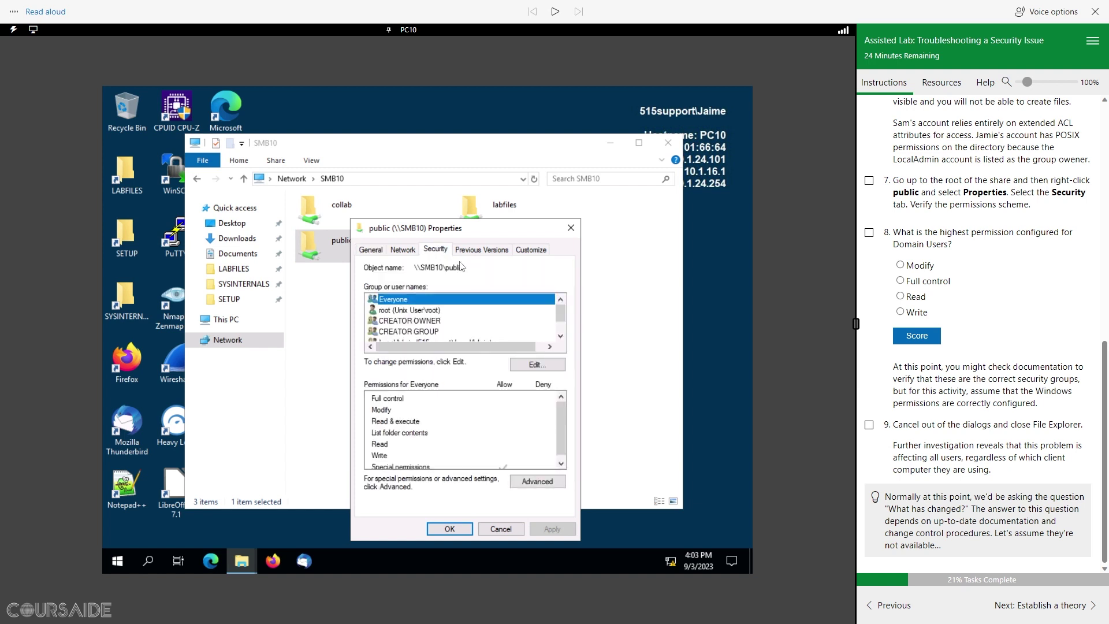
Step: Review the groups listed for the public share and the permissions assigned to Everyone
{"action": "left_click_drag", "start_coordinate": [512, 232], "coordinate": [535, 208]}
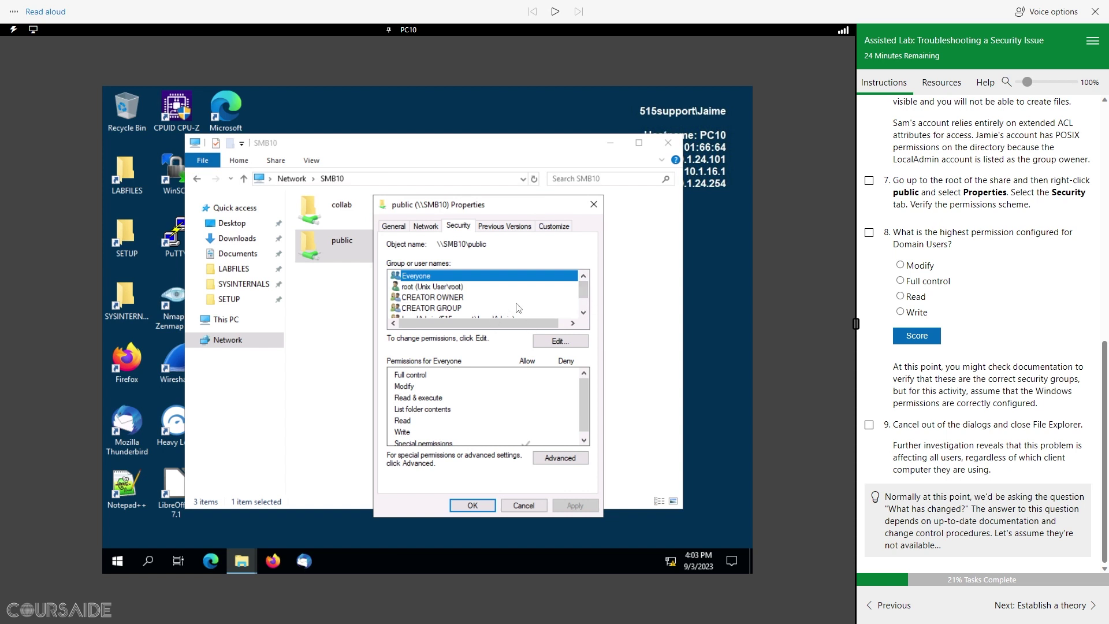
{"action": "scroll", "coordinate": [518, 307], "scroll_direction": "down", "scroll_amount": 1}
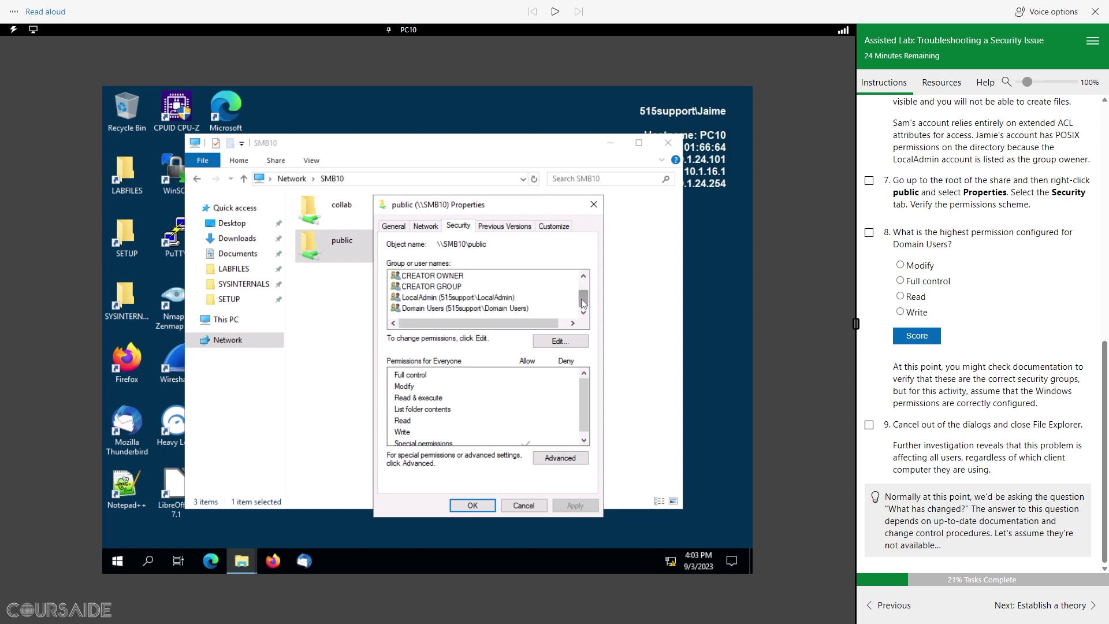
{"action": "scroll", "coordinate": [582, 300], "scroll_direction": "up", "scroll_amount": 1}
{"action": "scroll", "coordinate": [584, 402], "scroll_direction": "down", "scroll_amount": 1}
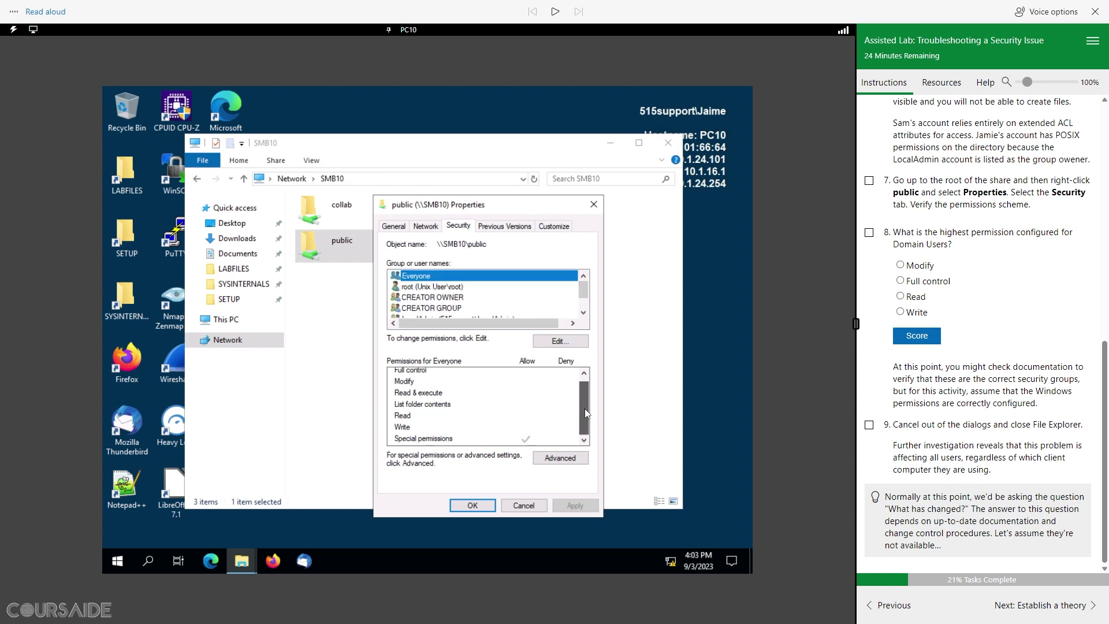
{"action": "scroll", "coordinate": [587, 386], "scroll_direction": "up", "scroll_amount": 1}
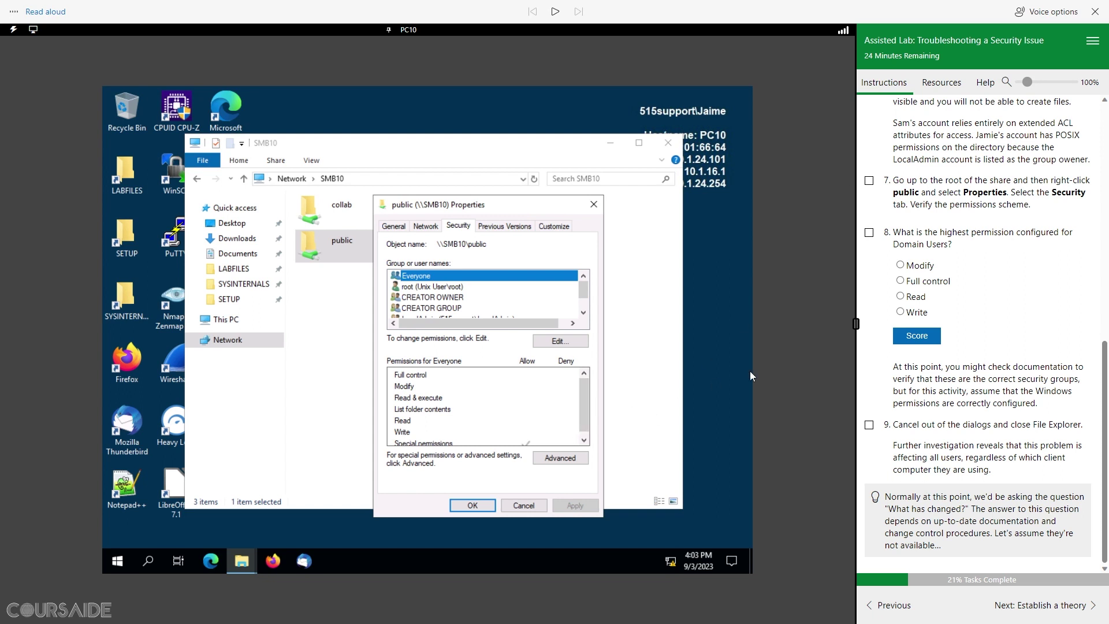
Step: Submit Modify as the highest permission for Domain Users in task 8, and mark tasks 7 and 8 complete
{"action": "left_click", "coordinate": [901, 265]}
{"action": "left_click", "coordinate": [869, 181]}
{"action": "left_click", "coordinate": [917, 336]}
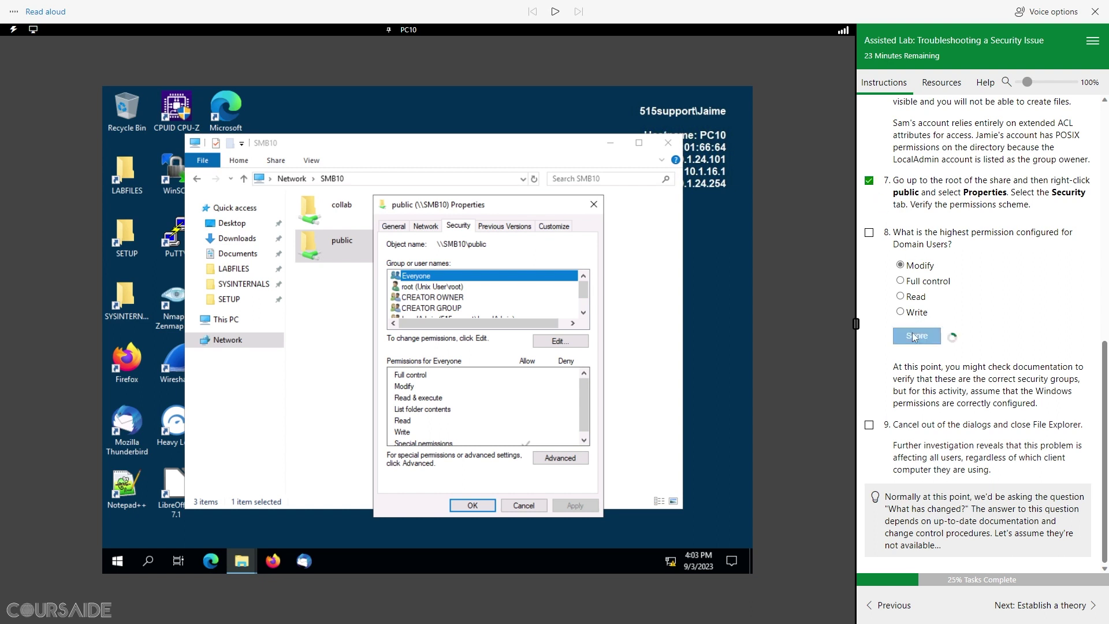
{"action": "left_click", "coordinate": [869, 232]}
Step: Cancel the public share's properties and close File Explorer, marking task 9 complete
{"action": "scroll", "coordinate": [967, 418], "scroll_direction": "down", "scroll_amount": 1}
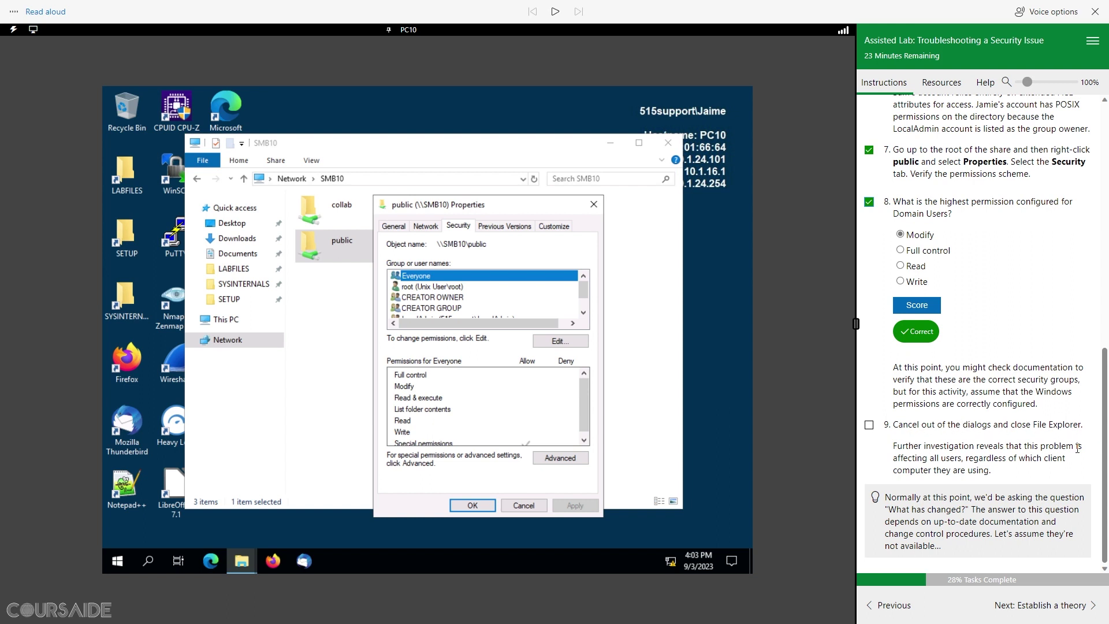
{"action": "left_click", "coordinate": [523, 506]}
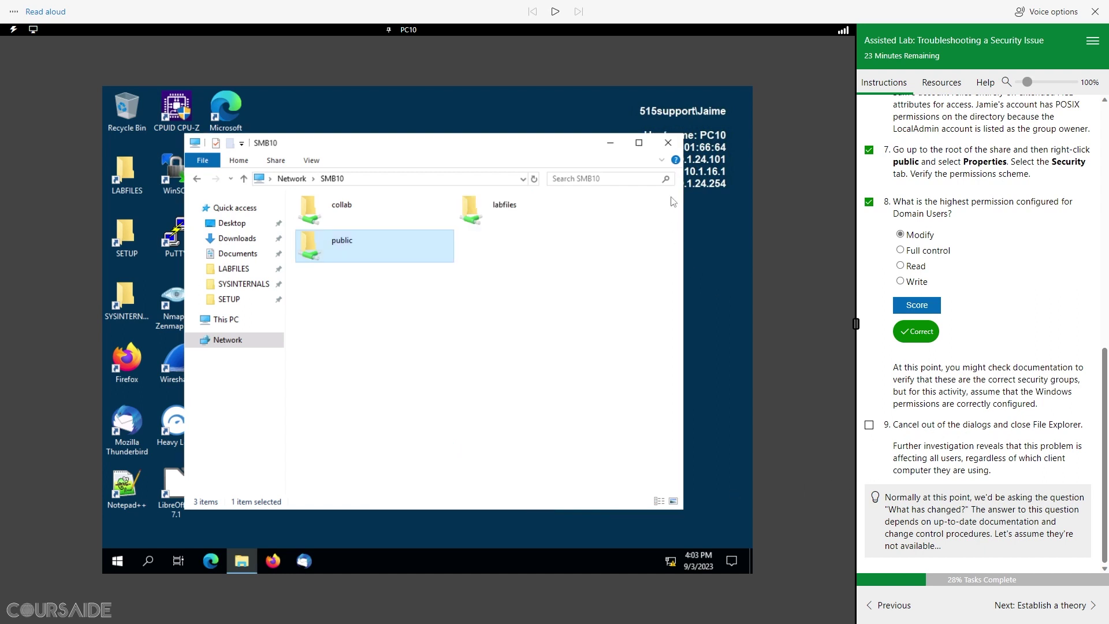
{"action": "left_click", "coordinate": [669, 142]}
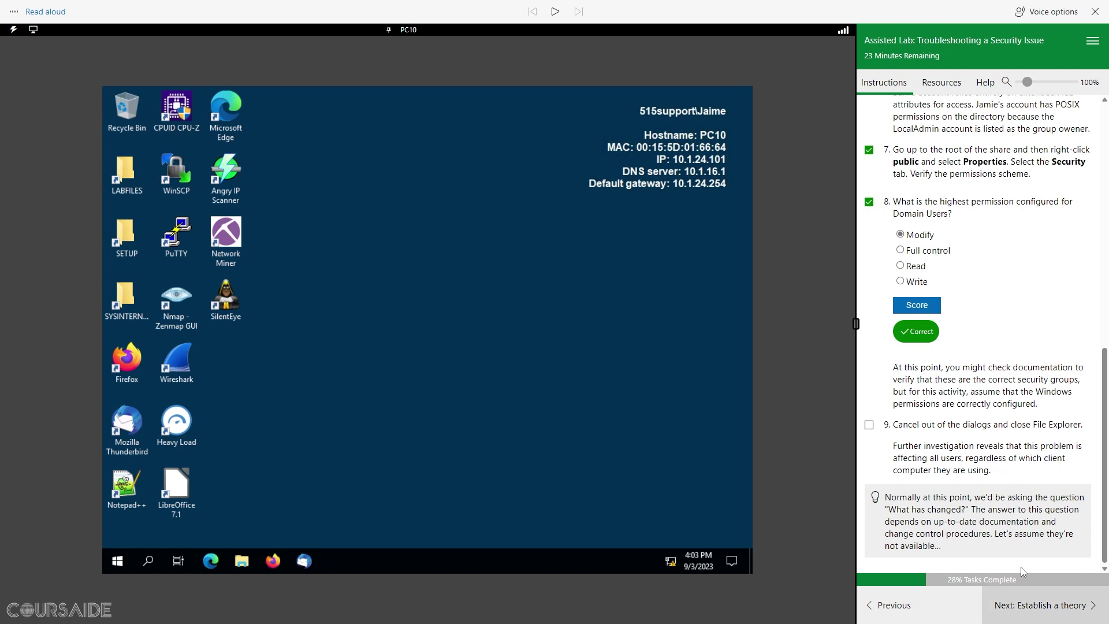
{"action": "left_click", "coordinate": [869, 425]}
Step: Advance to the Establish a theory section and have its introduction read aloud
{"action": "left_click", "coordinate": [1049, 610]}
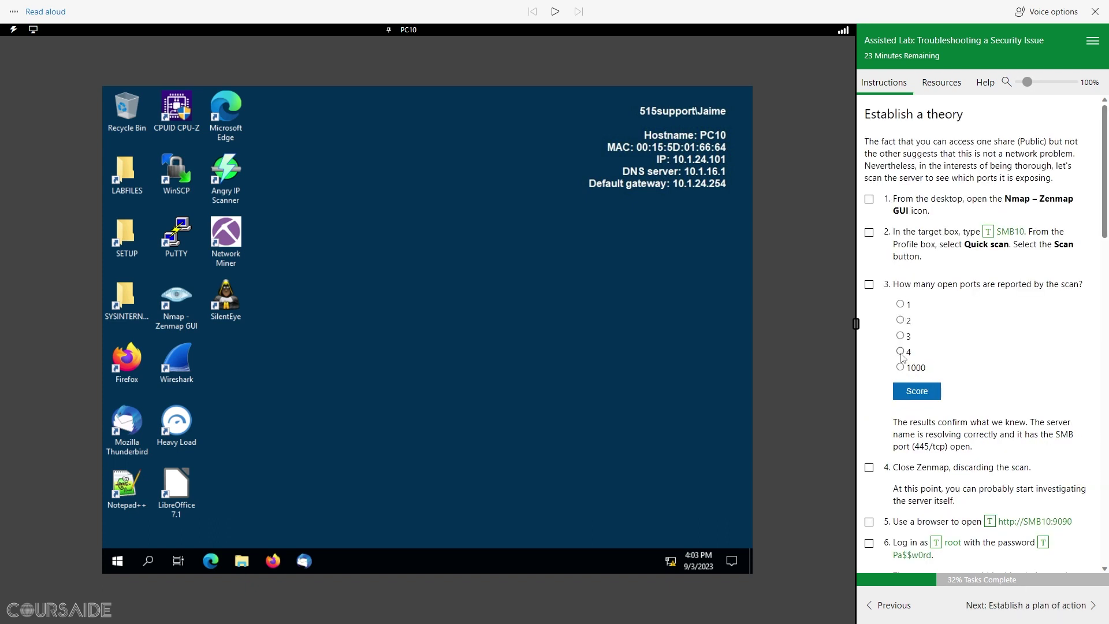
{"action": "left_click", "coordinate": [555, 12]}
{"action": "left_click_drag", "start_coordinate": [975, 114], "coordinate": [860, 115]}
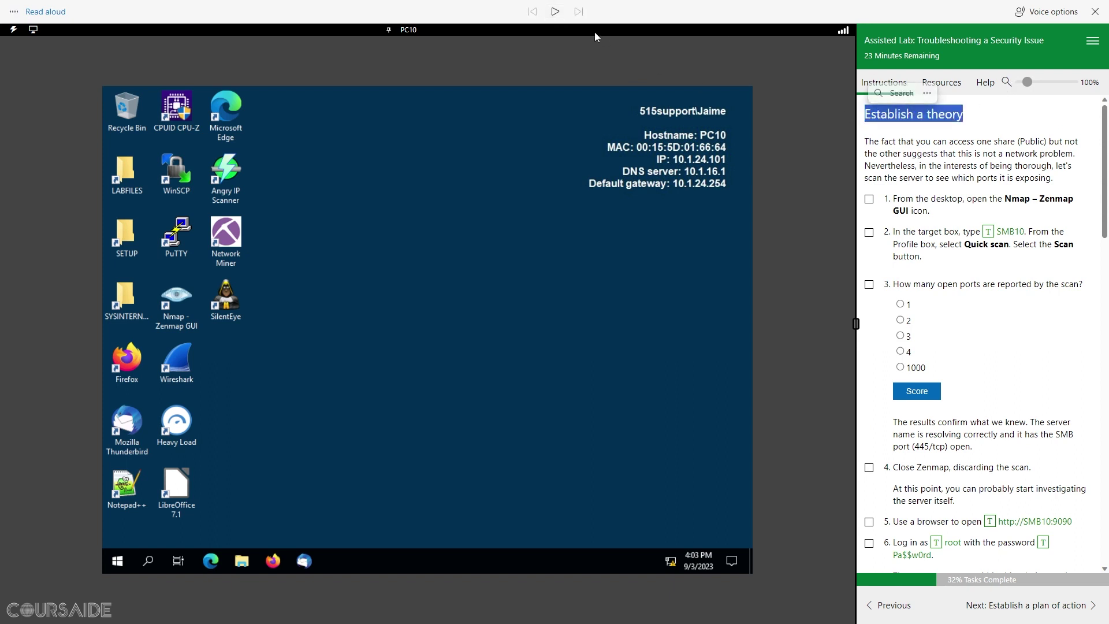
{"action": "left_click", "coordinate": [555, 12]}
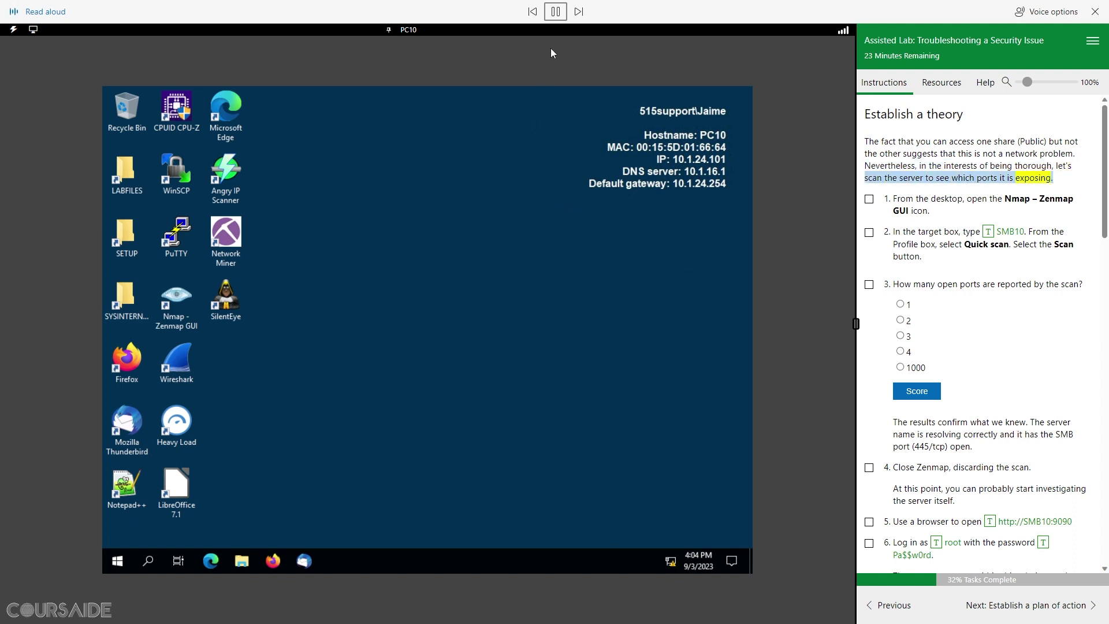
Step: Stop the read-aloud, open Zenmap in a widened, repositioned window, and mark task 1 complete
{"action": "left_click", "coordinate": [555, 11]}
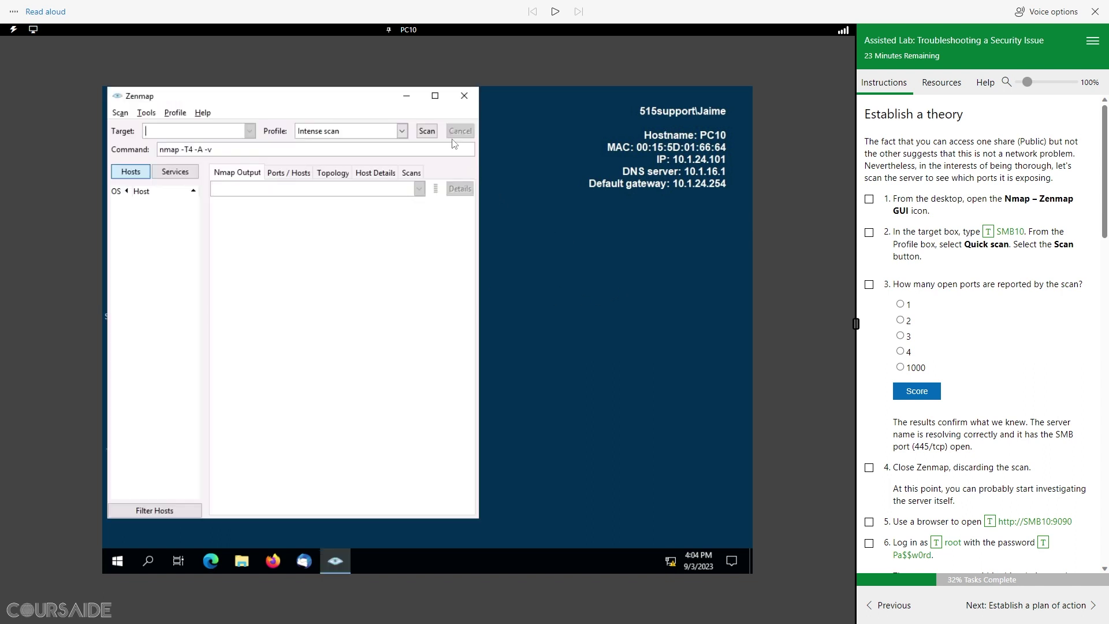
{"action": "left_click_drag", "start_coordinate": [479, 199], "coordinate": [622, 206]}
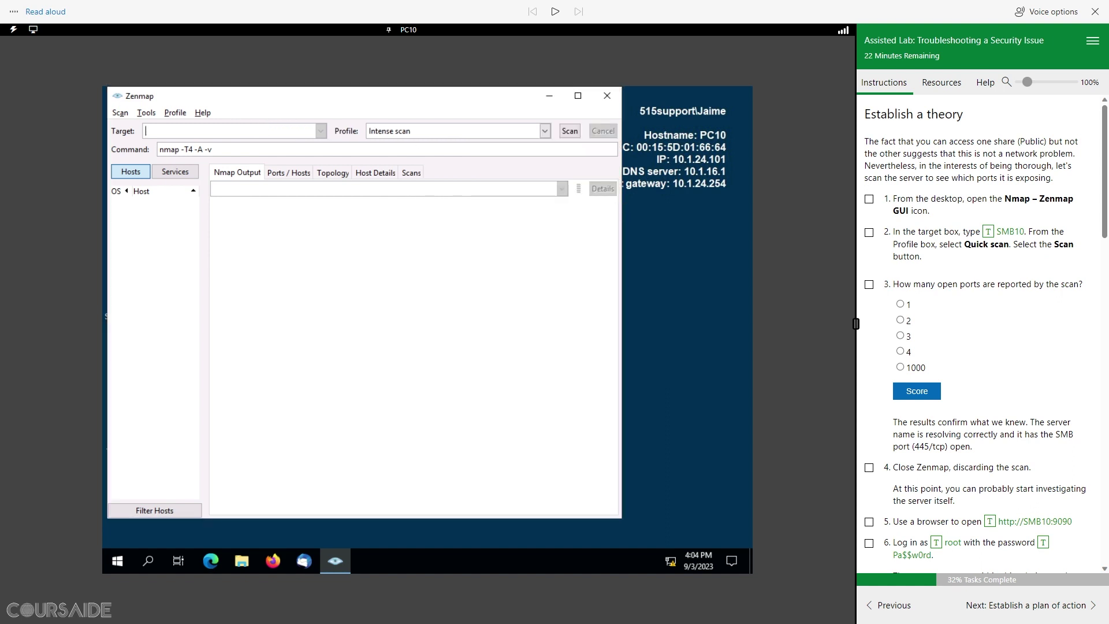
{"action": "left_click_drag", "start_coordinate": [224, 101], "coordinate": [243, 119]}
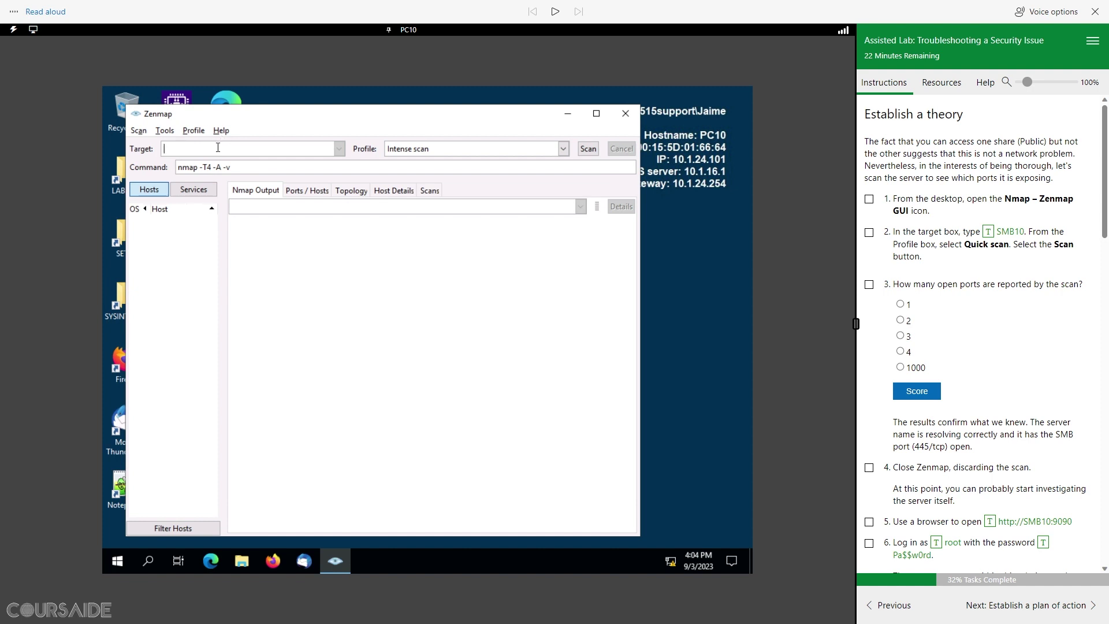
{"action": "left_click", "coordinate": [869, 199]}
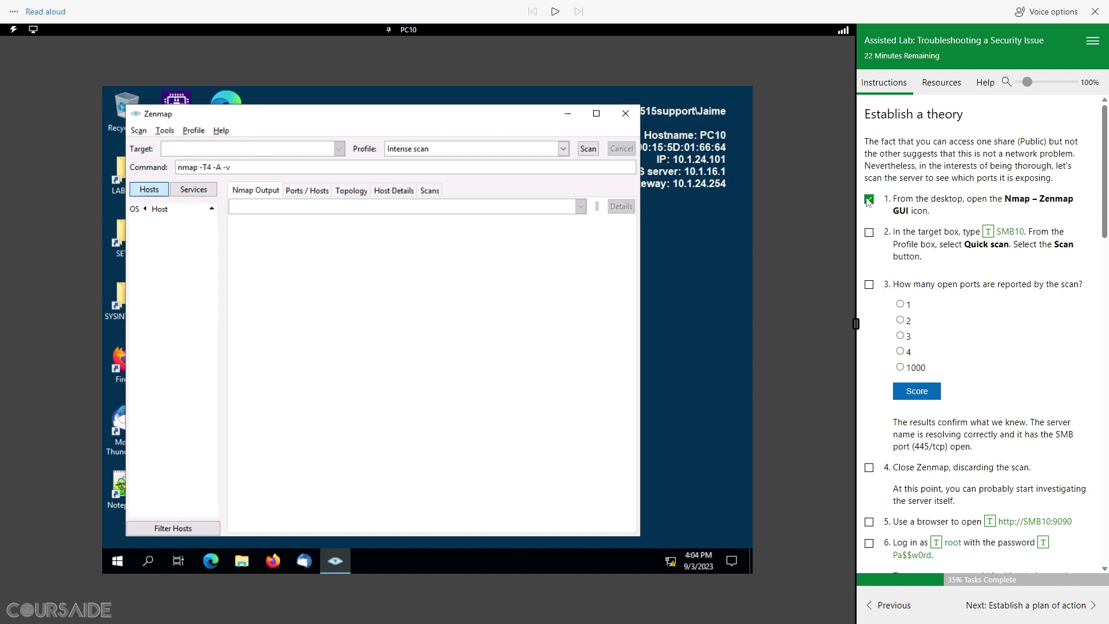
Step: Run a Quick scan against the target SMB10 in Zenmap and mark task 2 complete
{"action": "left_click", "coordinate": [988, 232]}
{"action": "left_click", "coordinate": [482, 151]}
{"action": "left_click", "coordinate": [564, 148]}
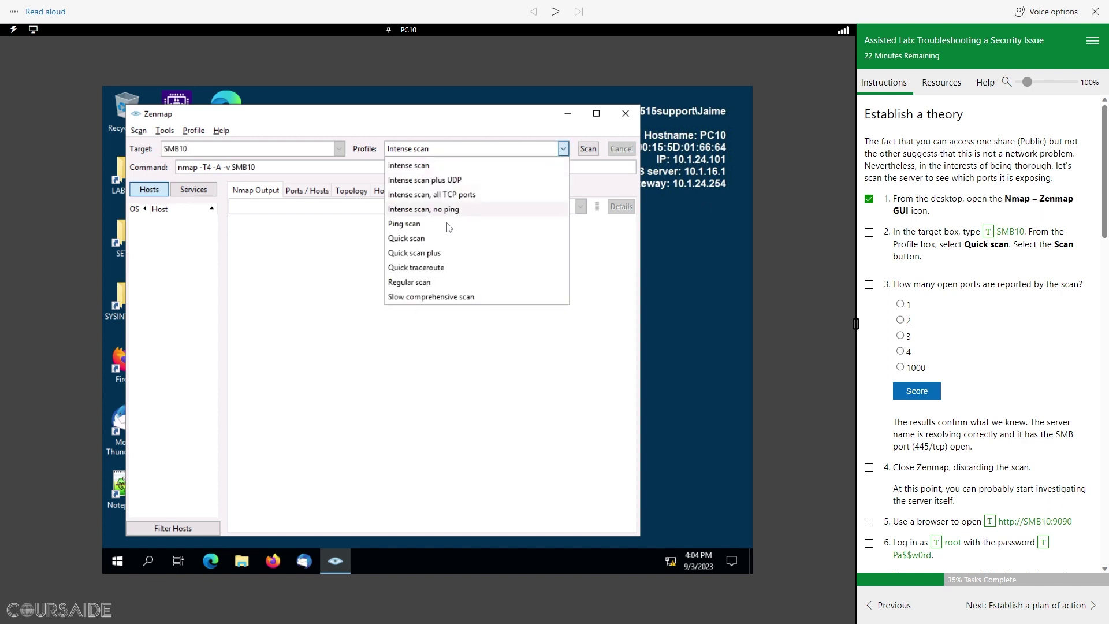
{"action": "left_click", "coordinate": [430, 240]}
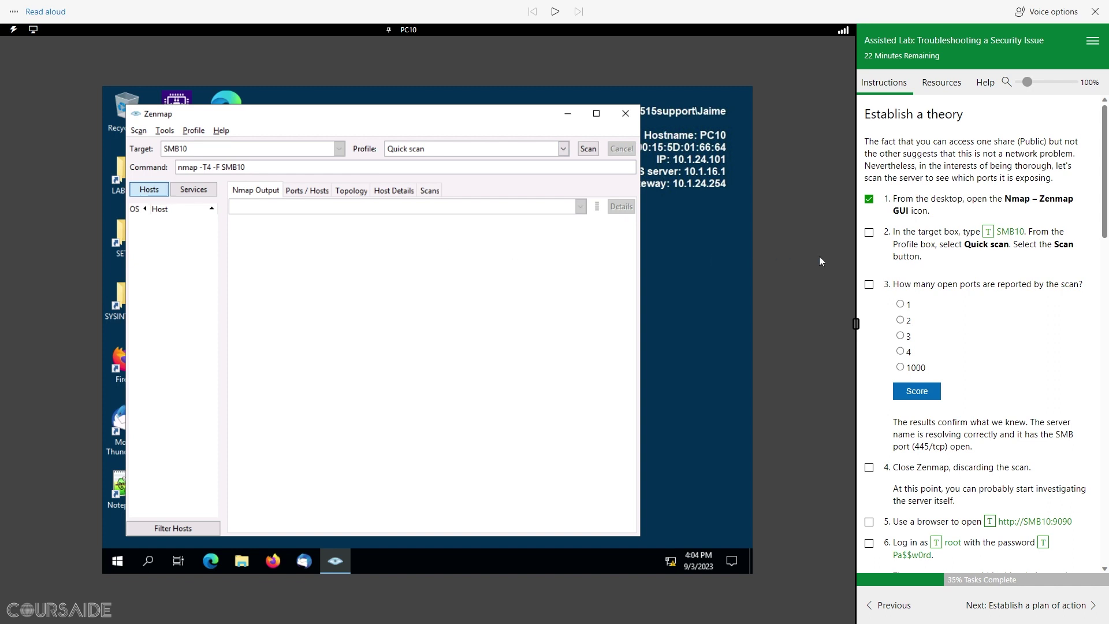
{"action": "left_click", "coordinate": [588, 149]}
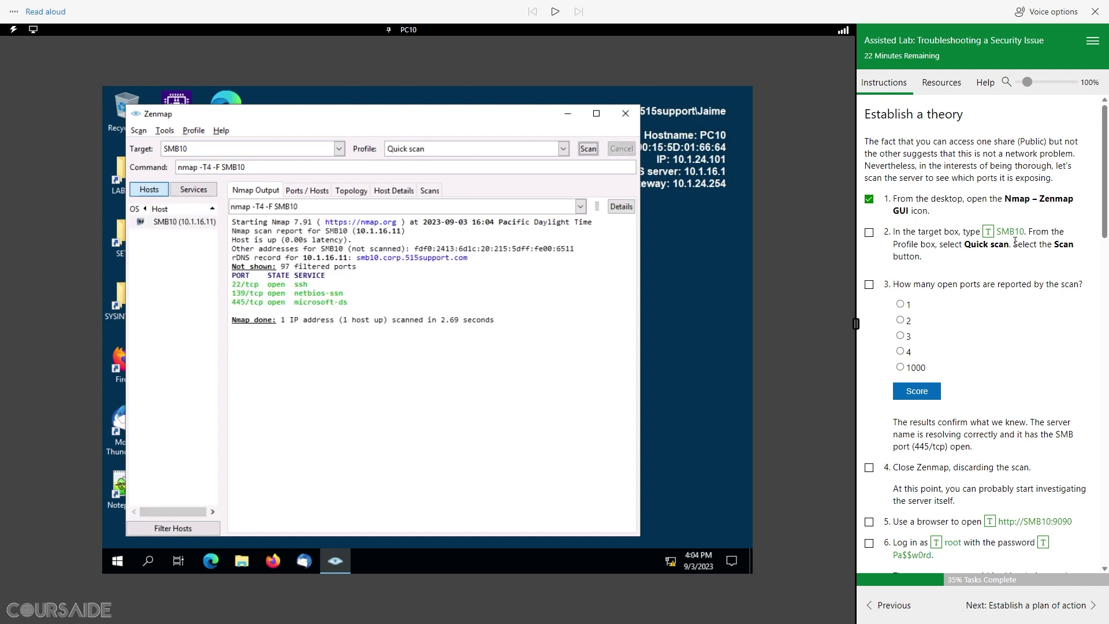
{"action": "left_click", "coordinate": [870, 234]}
Step: Submit 3 as the number of open ports in task 3 and mark the task complete
{"action": "scroll", "coordinate": [996, 280], "scroll_direction": "down", "scroll_amount": 1}
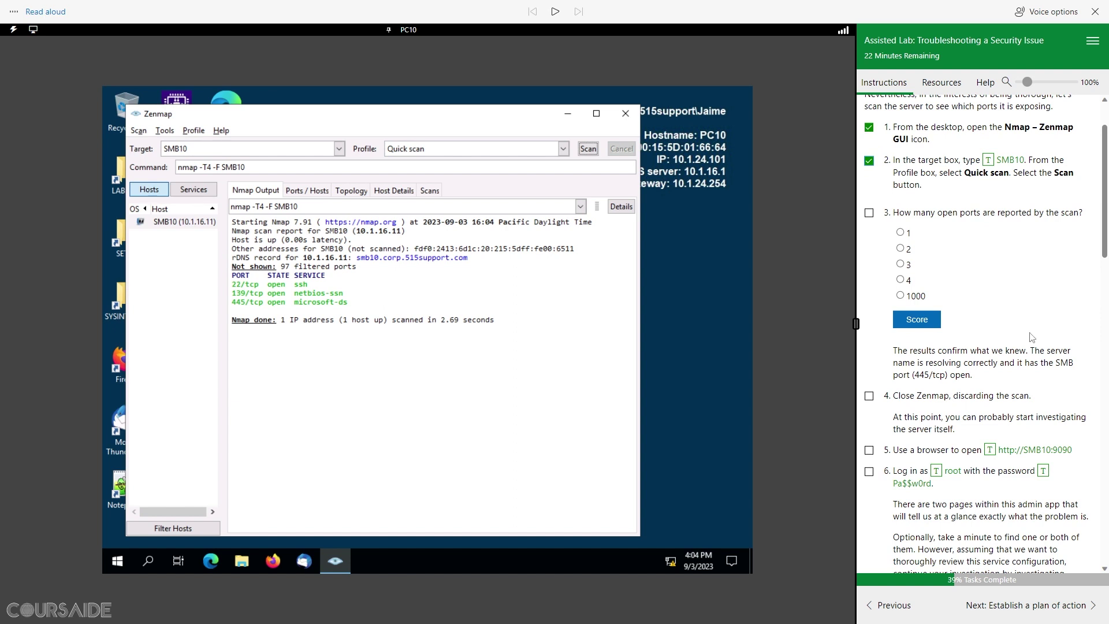
{"action": "left_click", "coordinate": [900, 265]}
{"action": "left_click", "coordinate": [940, 320]}
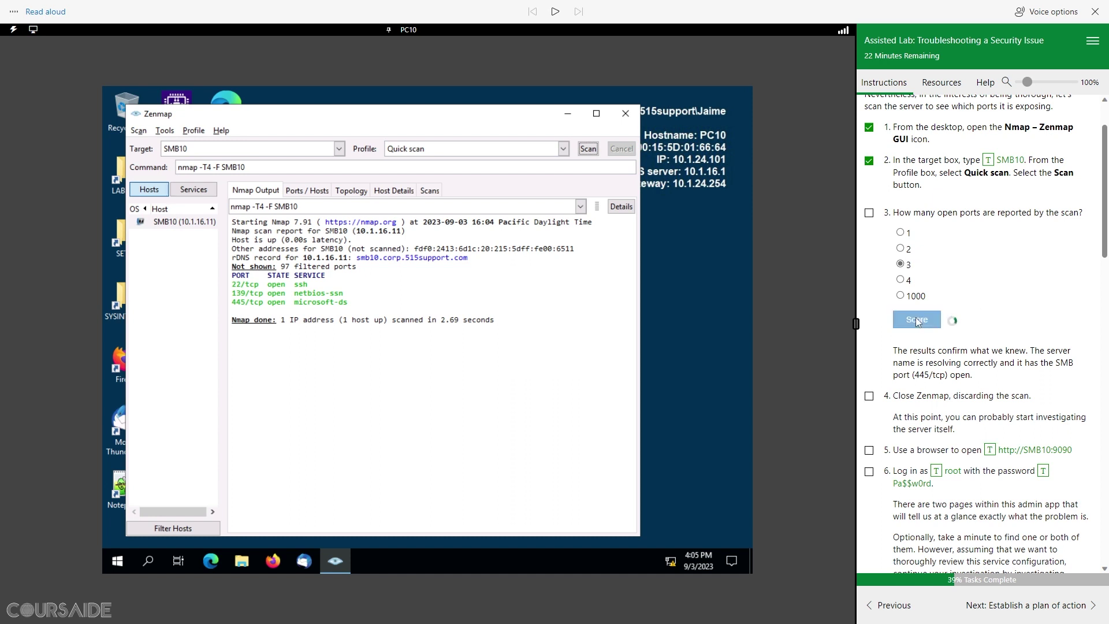
{"action": "left_click", "coordinate": [869, 213]}
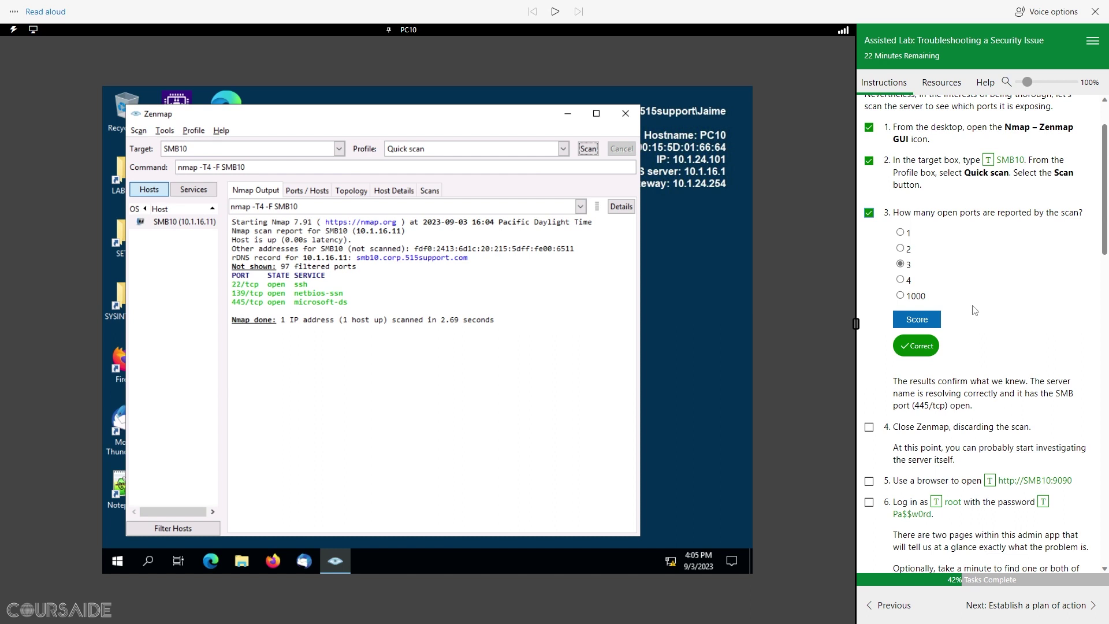
Step: Close Zenmap without saving the scan and mark task 4 complete
{"action": "scroll", "coordinate": [975, 311], "scroll_direction": "down", "scroll_amount": 4}
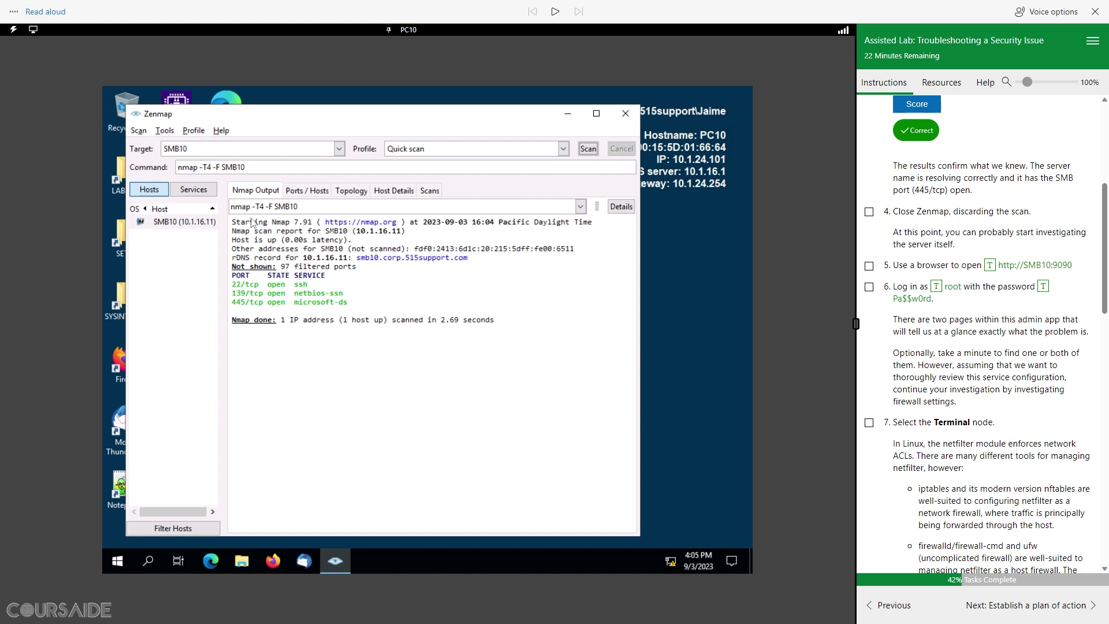
{"action": "left_click", "coordinate": [626, 114]}
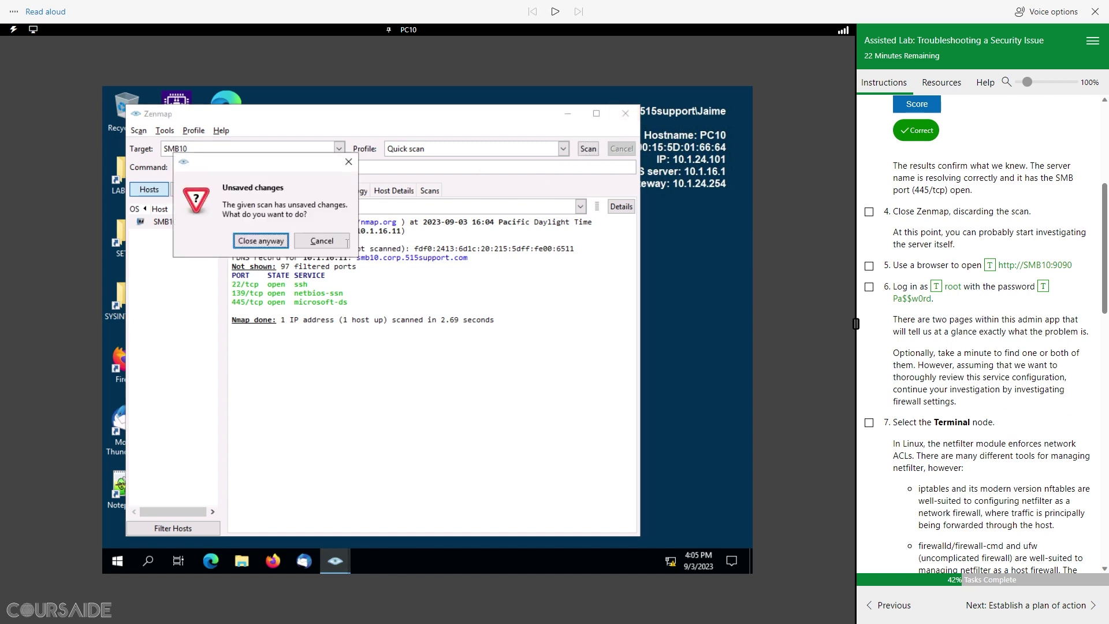
{"action": "left_click", "coordinate": [271, 243]}
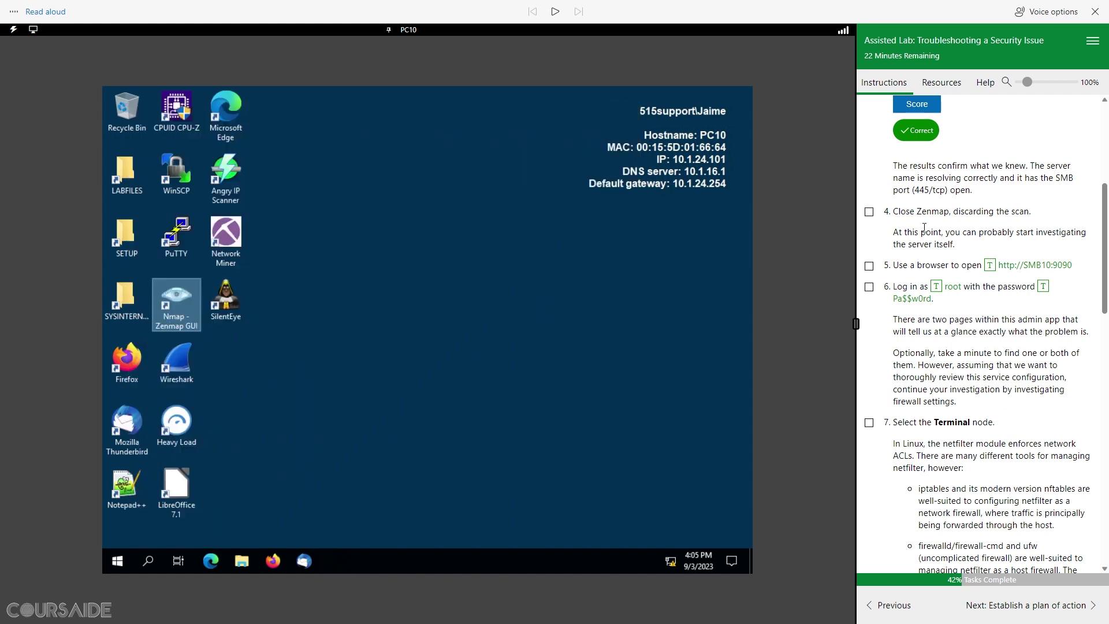
{"action": "left_click", "coordinate": [869, 211]}
{"action": "left_click", "coordinate": [274, 560]}
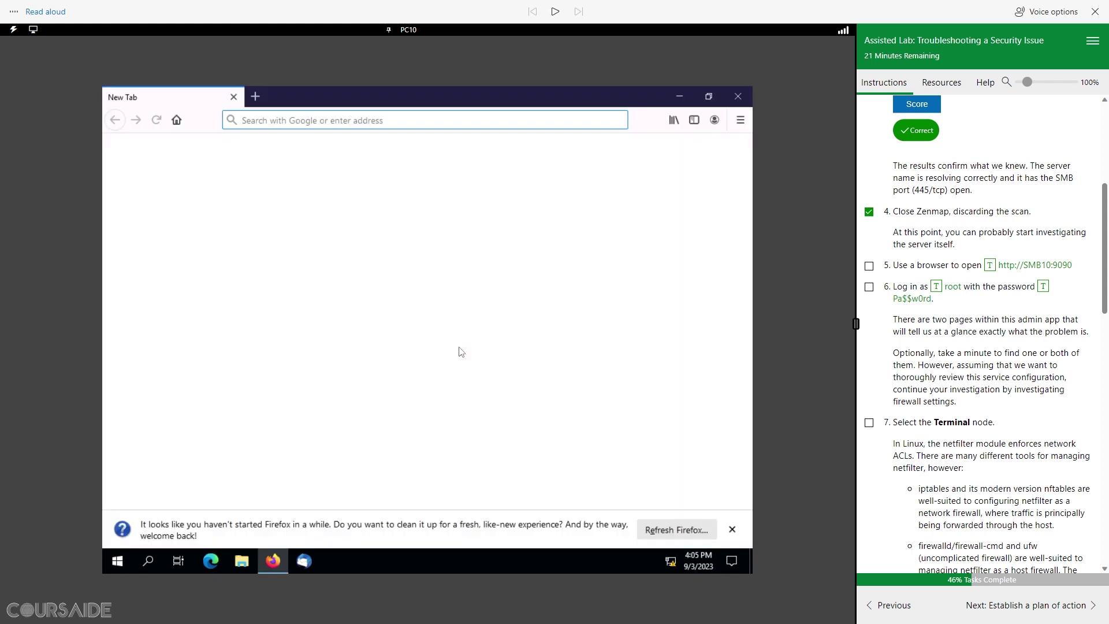
{"action": "left_click", "coordinate": [732, 530]}
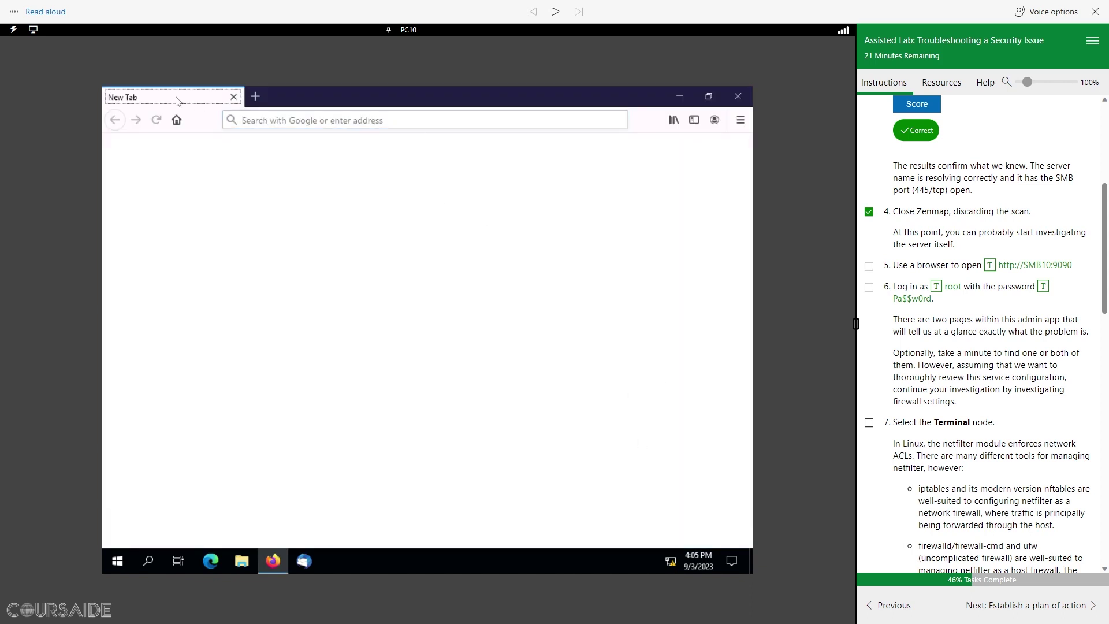
{"action": "left_click", "coordinate": [275, 119]}
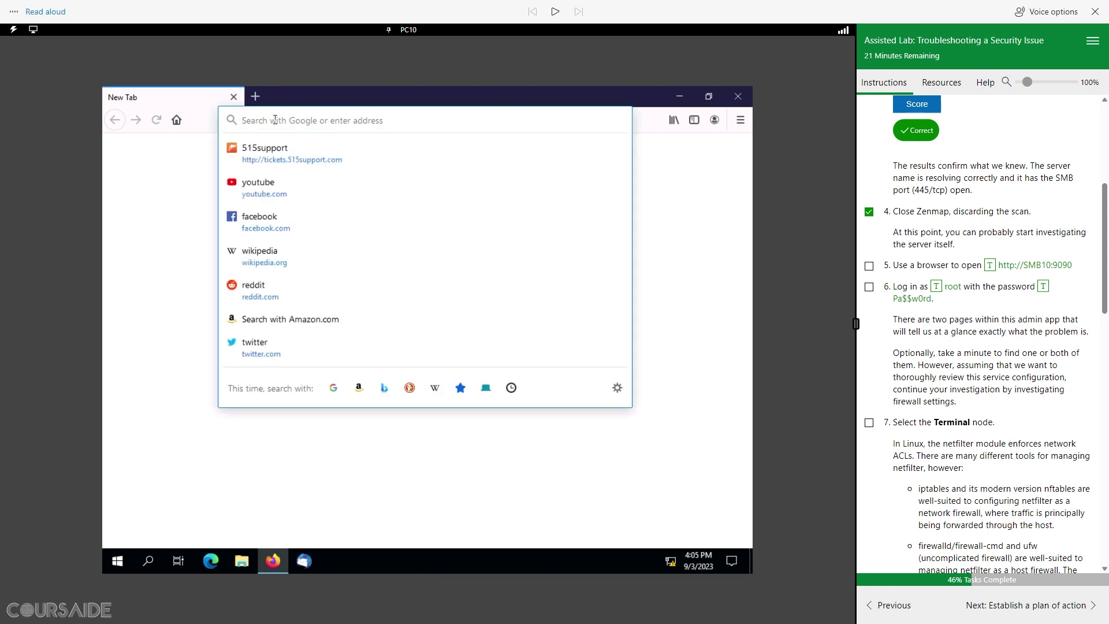
{"action": "left_click", "coordinate": [989, 266]}
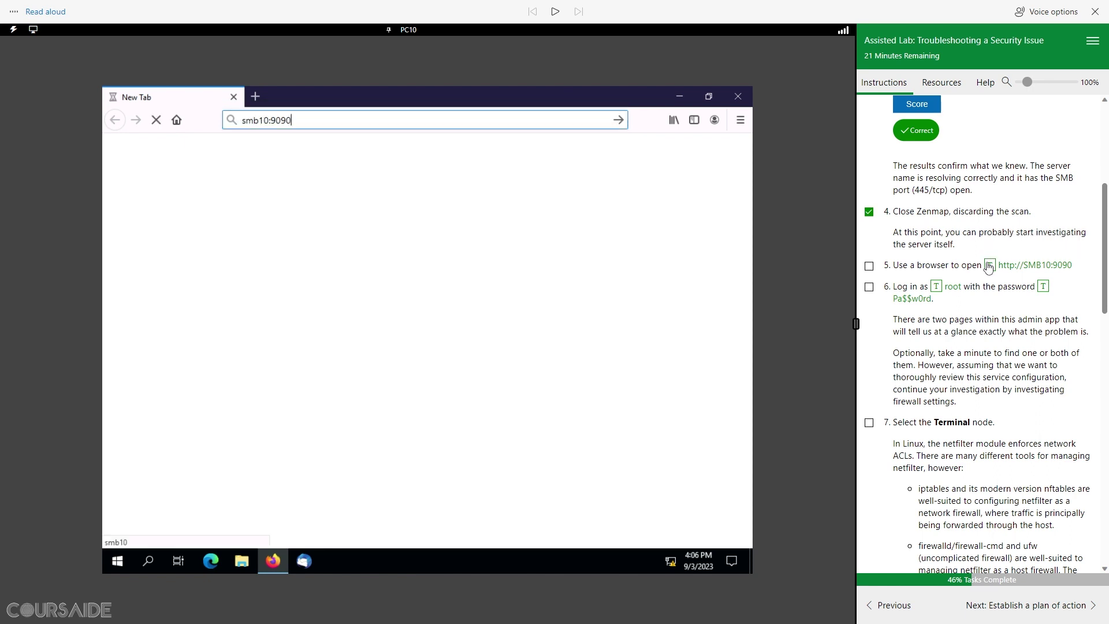
Step: Log in to the Fedora server admin page as root with the account password
{"action": "left_click", "coordinate": [936, 286]}
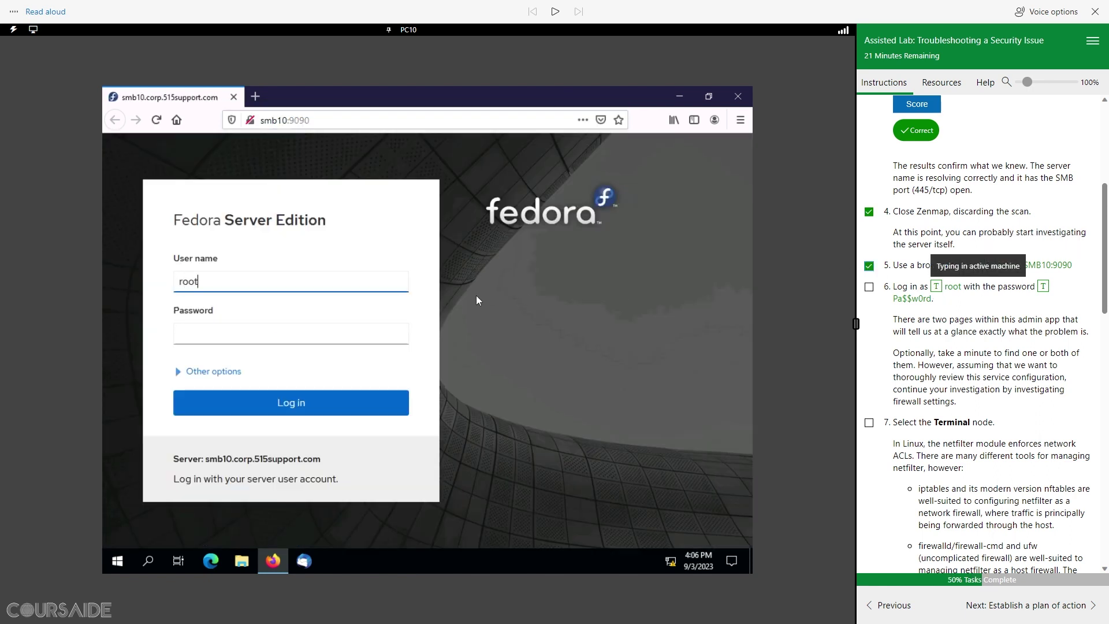
{"action": "left_click", "coordinate": [341, 332]}
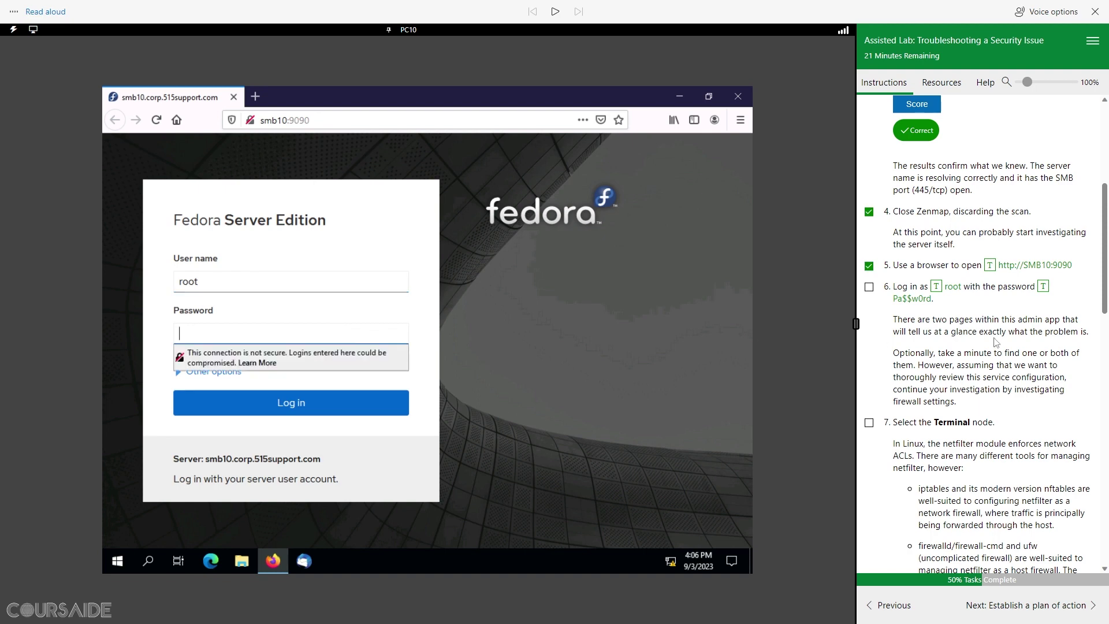
{"action": "left_click", "coordinate": [1043, 286]}
{"action": "left_click", "coordinate": [385, 399]}
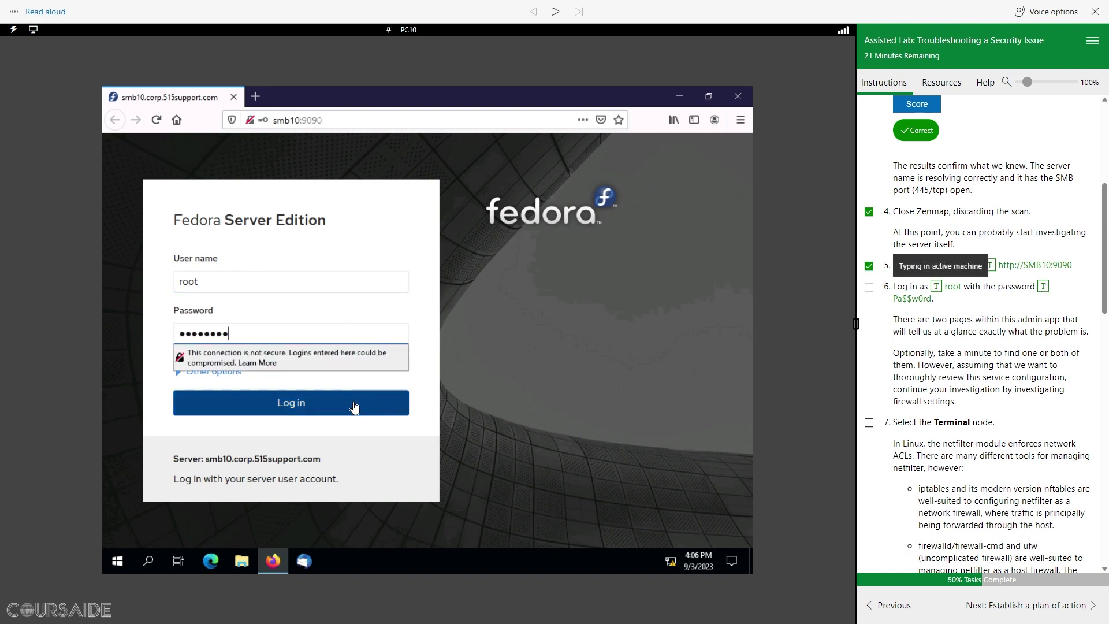
{"action": "left_click", "coordinate": [437, 227]}
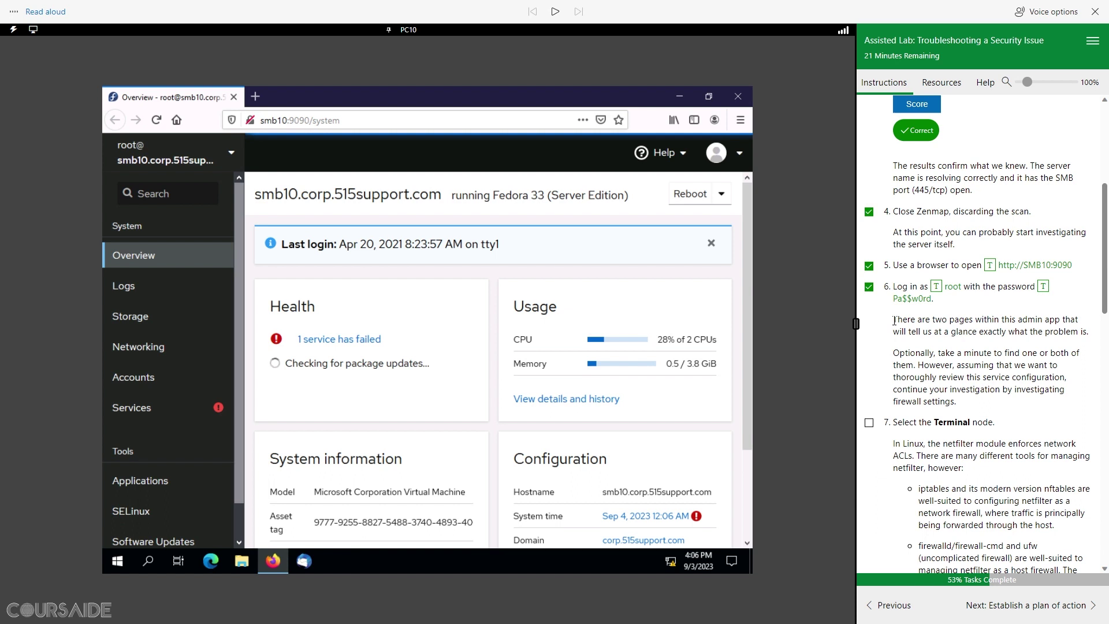
Step: Have the lab instructions read aloud from the notes below task 6 through the firewall check in task 8
{"action": "left_click_drag", "start_coordinate": [895, 321], "coordinate": [981, 403]}
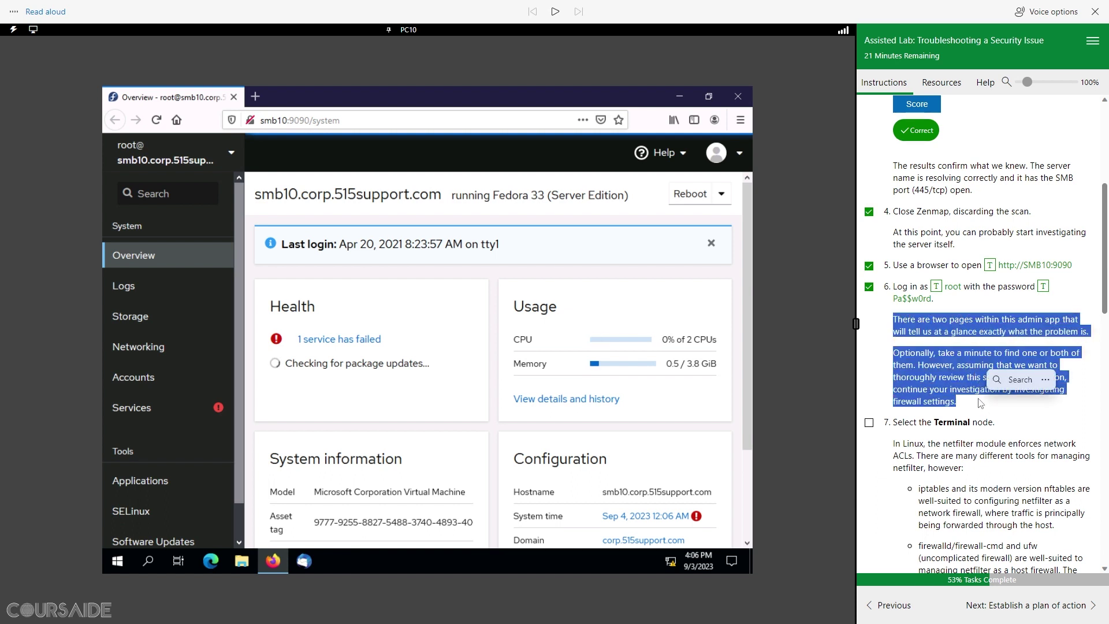
{"action": "left_click", "coordinate": [555, 12]}
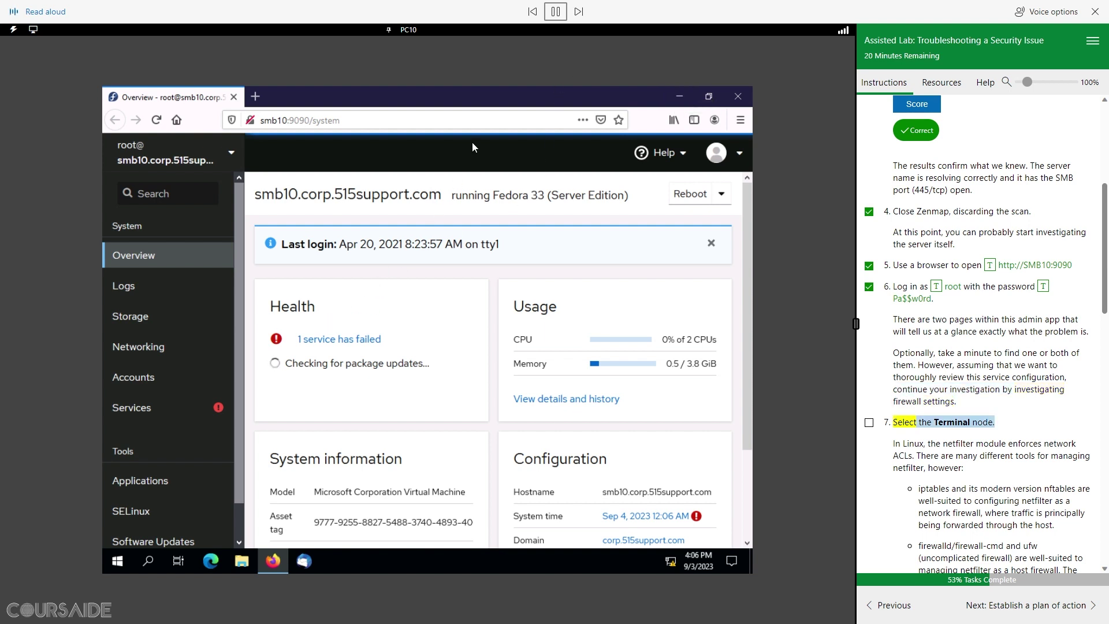
{"action": "scroll", "coordinate": [155, 393], "scroll_direction": "down", "scroll_amount": 1}
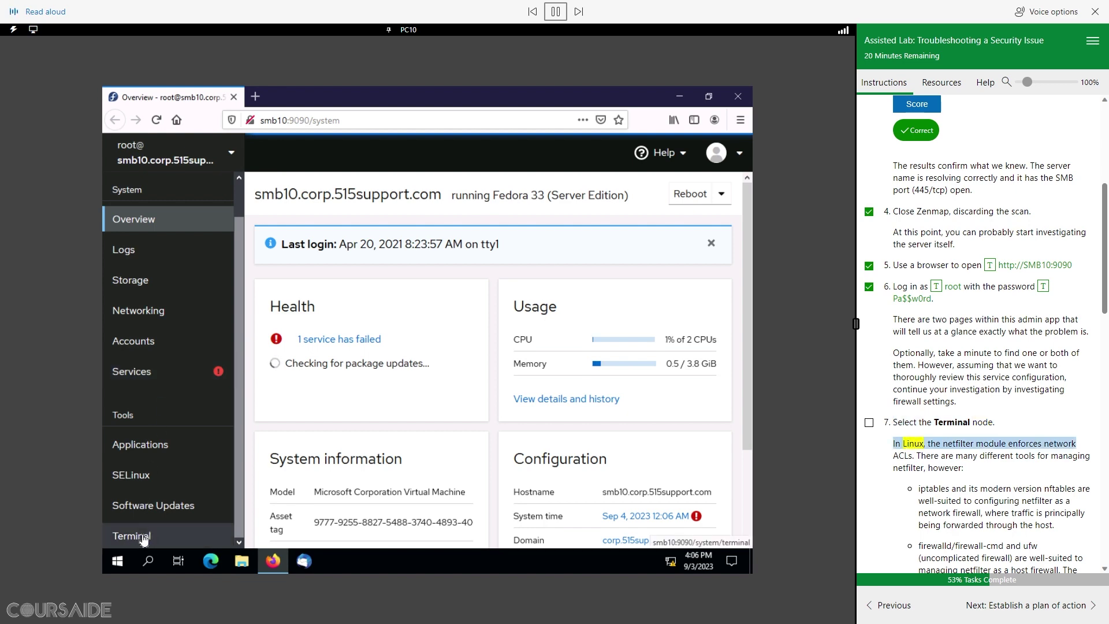
{"action": "scroll", "coordinate": [1021, 277], "scroll_direction": "down", "scroll_amount": 3}
{"action": "scroll", "coordinate": [1021, 277], "scroll_direction": "down", "scroll_amount": 1}
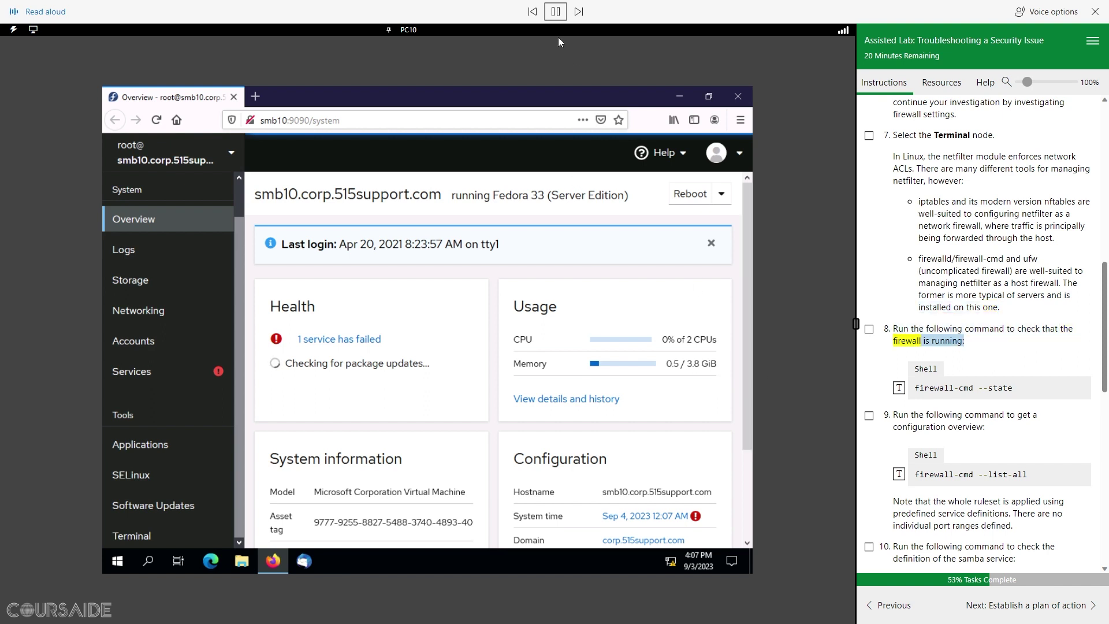
{"action": "left_click", "coordinate": [557, 12]}
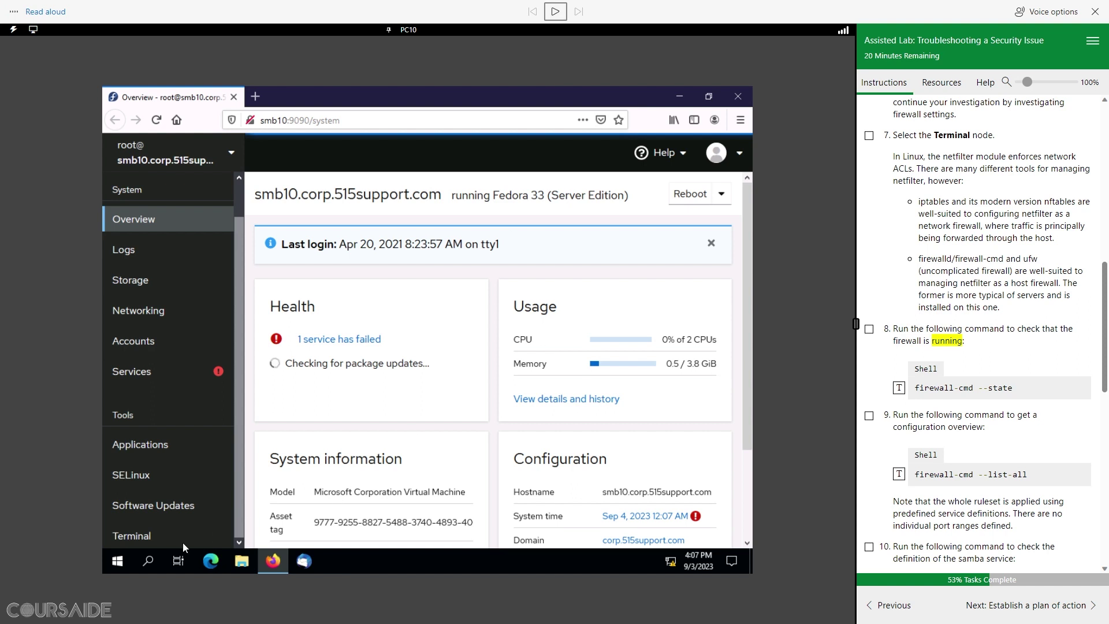
Step: Open the server's Terminal, run firewall-cmd --state, and mark tasks 7 and 8 complete
{"action": "left_click", "coordinate": [136, 540]}
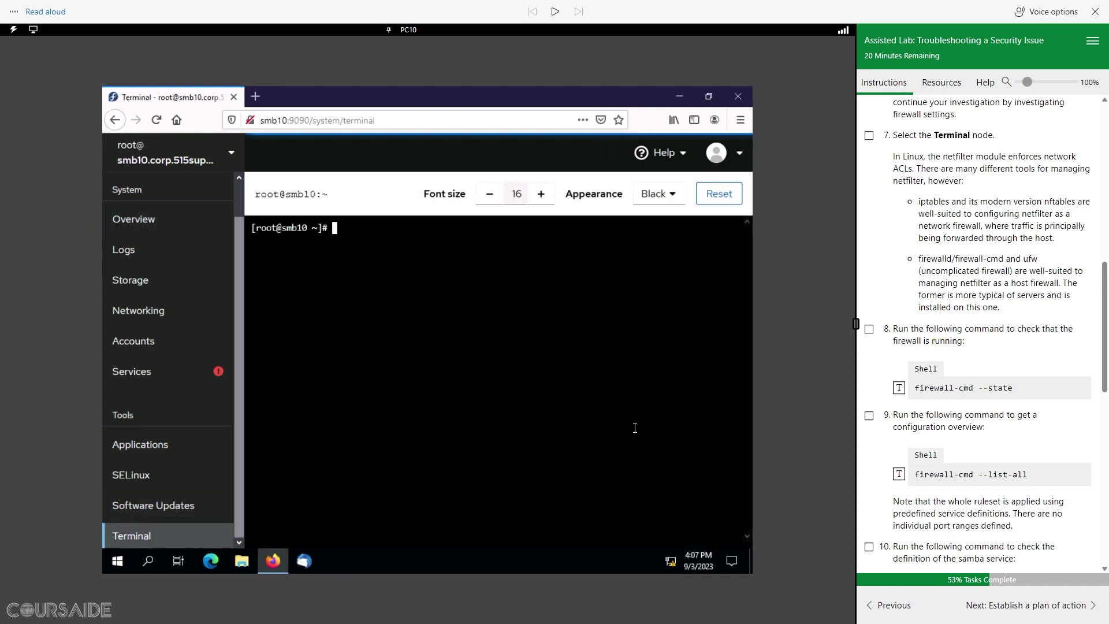
{"action": "left_click", "coordinate": [898, 390]}
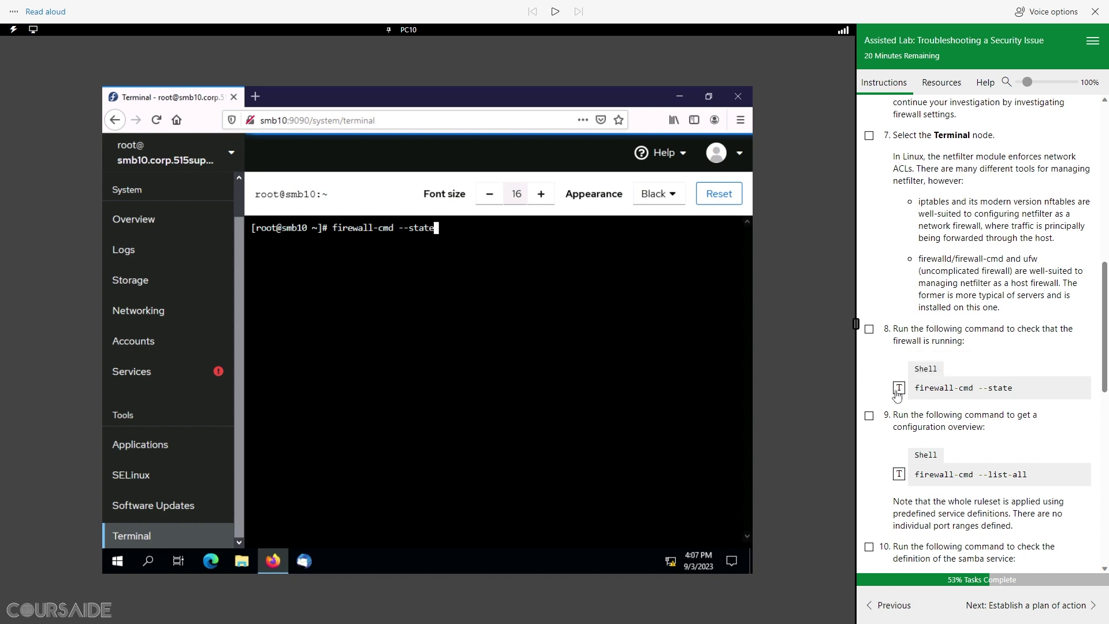
{"action": "left_click", "coordinate": [870, 329]}
{"action": "left_click", "coordinate": [610, 62]}
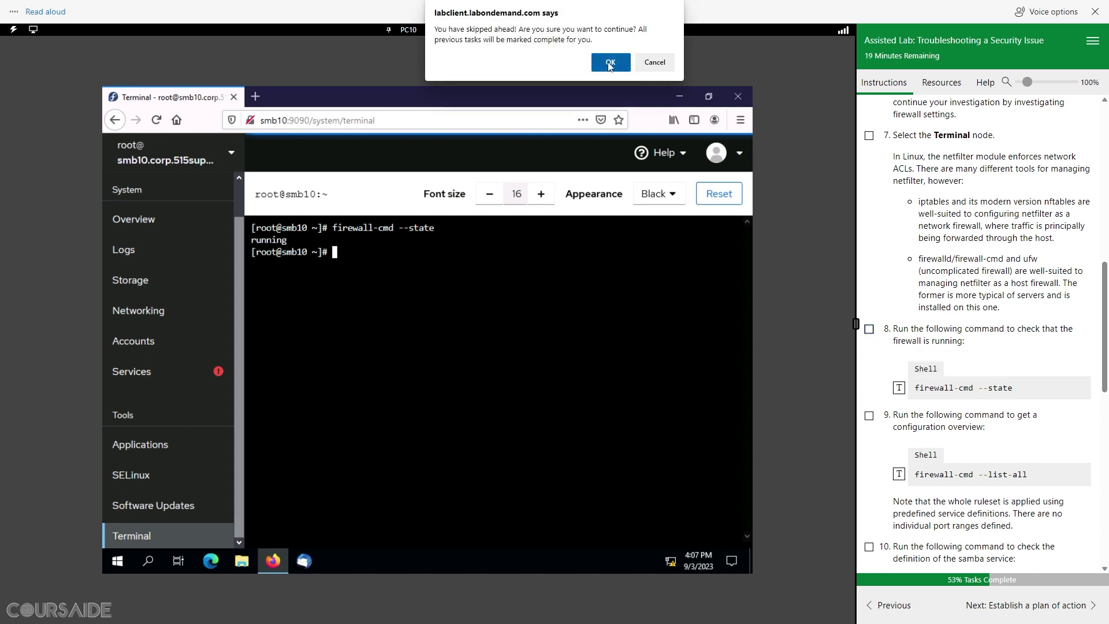
Step: Run firewall-cmd --list-all for the firewall configuration overview and mark task 9 complete
{"action": "scroll", "coordinate": [937, 404], "scroll_direction": "down", "scroll_amount": 4}
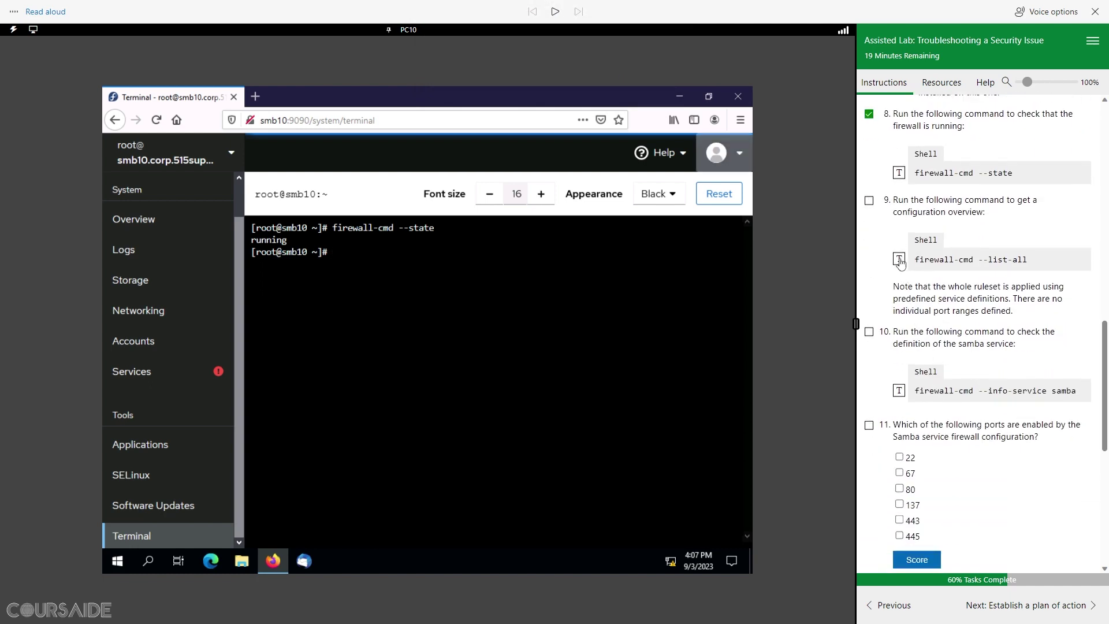
{"action": "left_click", "coordinate": [900, 260]}
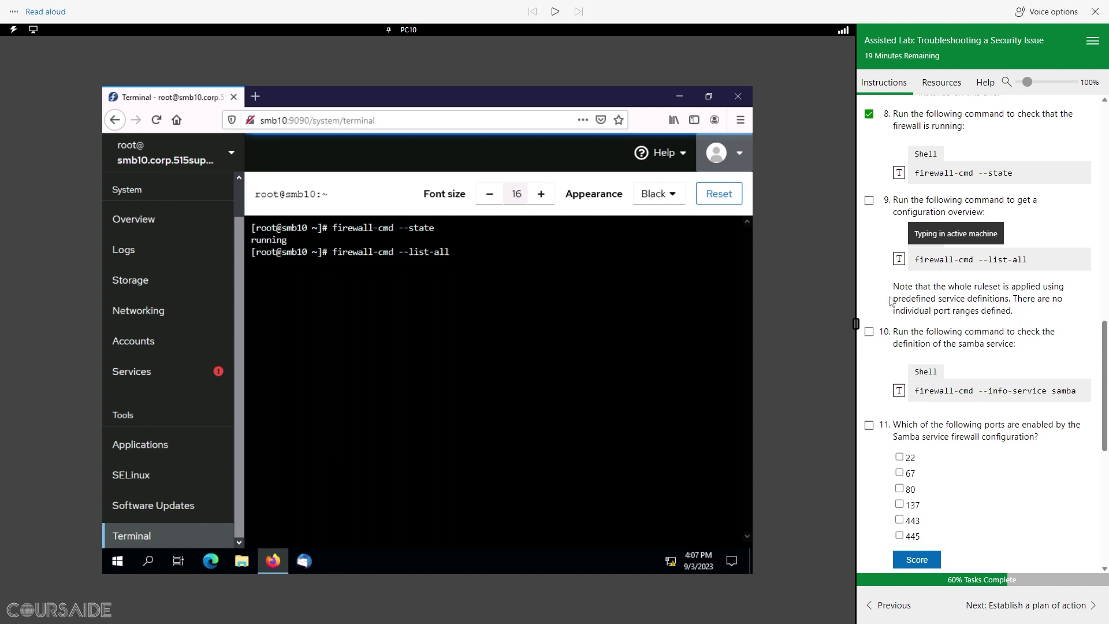
{"action": "key", "text": "Return"}
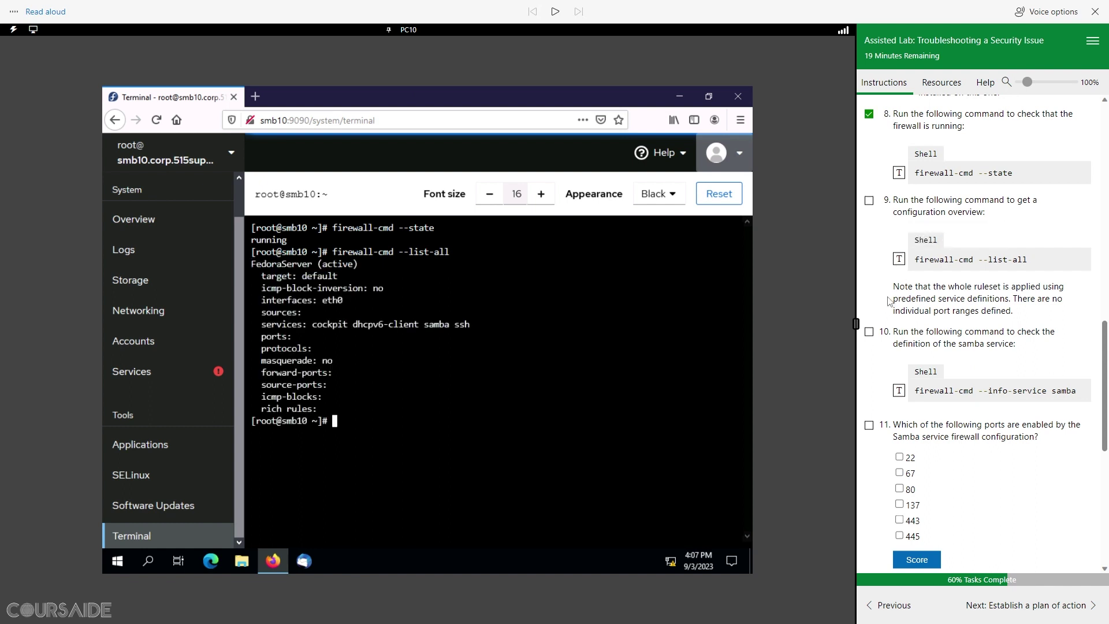
{"action": "left_click", "coordinate": [870, 202]}
Step: Run firewall-cmd --info-service samba to check the definition of the samba service for task 10
{"action": "scroll", "coordinate": [880, 282], "scroll_direction": "down", "scroll_amount": 2}
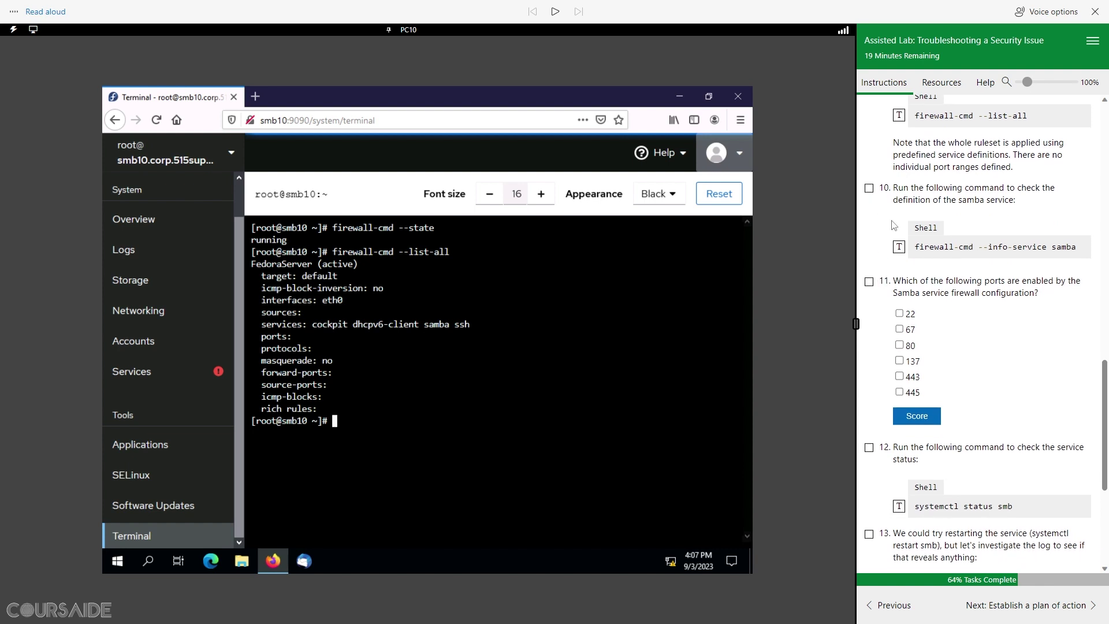
{"action": "left_click", "coordinate": [899, 248]}
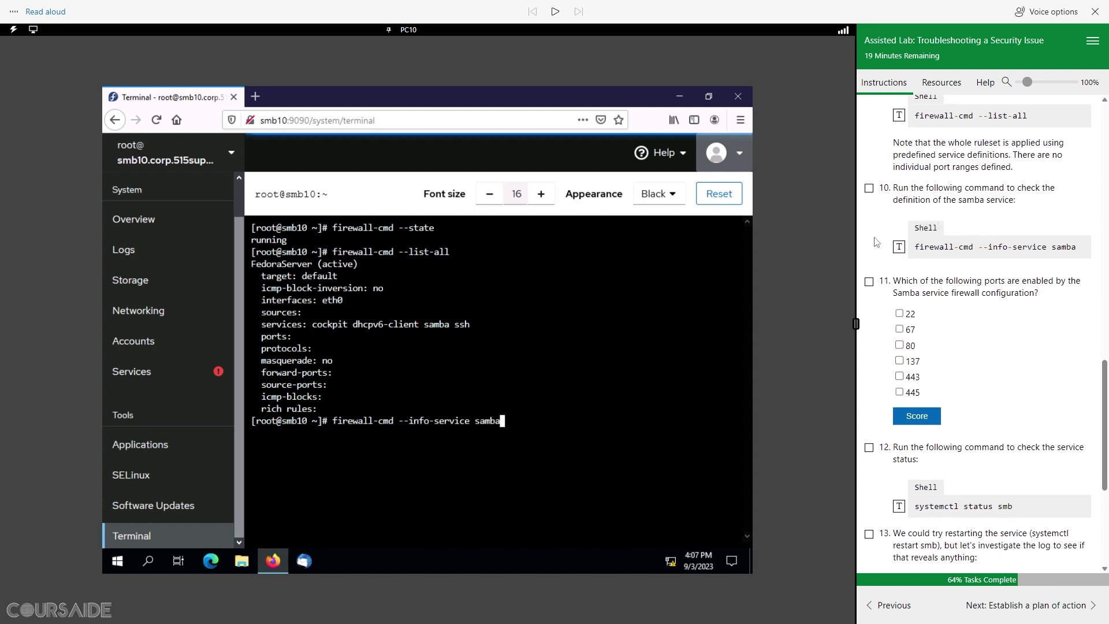
{"action": "key", "text": "Return"}
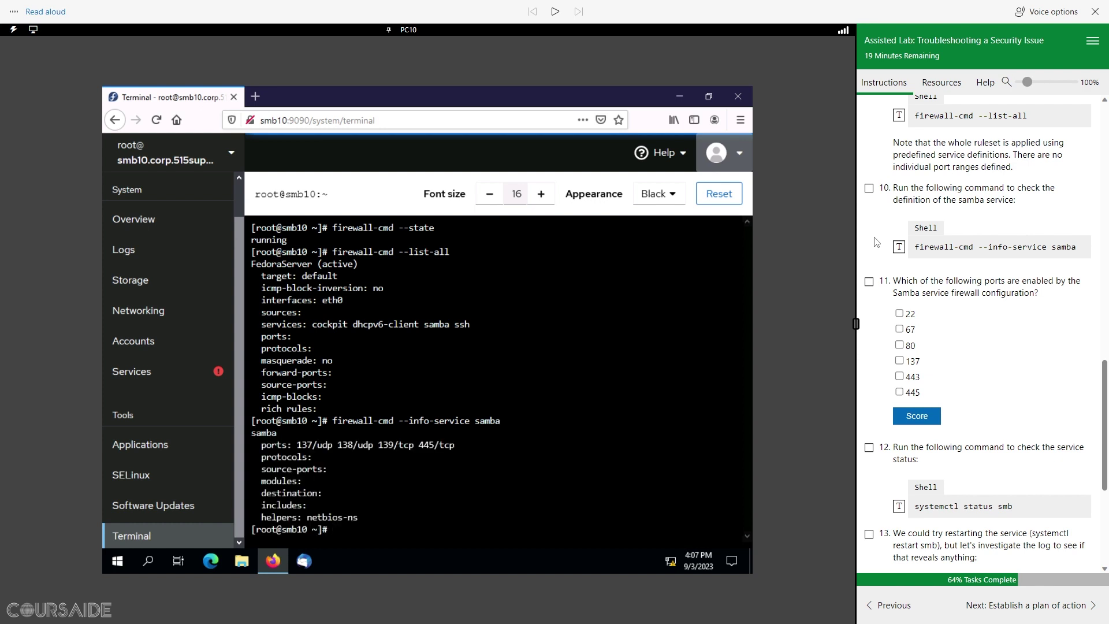
Step: Mark task 10 complete and answer question 11 with ports 137 and 445, scoring the answer
{"action": "left_click", "coordinate": [869, 188]}
{"action": "scroll", "coordinate": [884, 282], "scroll_direction": "down", "scroll_amount": 1}
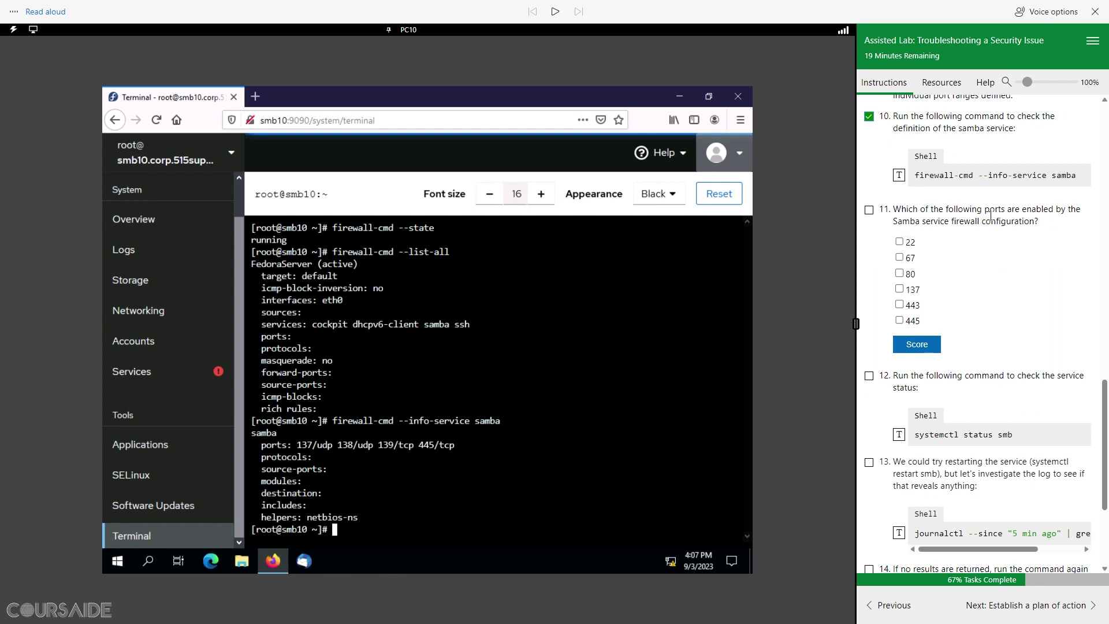
{"action": "left_click", "coordinate": [900, 290]}
{"action": "left_click", "coordinate": [900, 320]}
{"action": "left_click", "coordinate": [926, 346]}
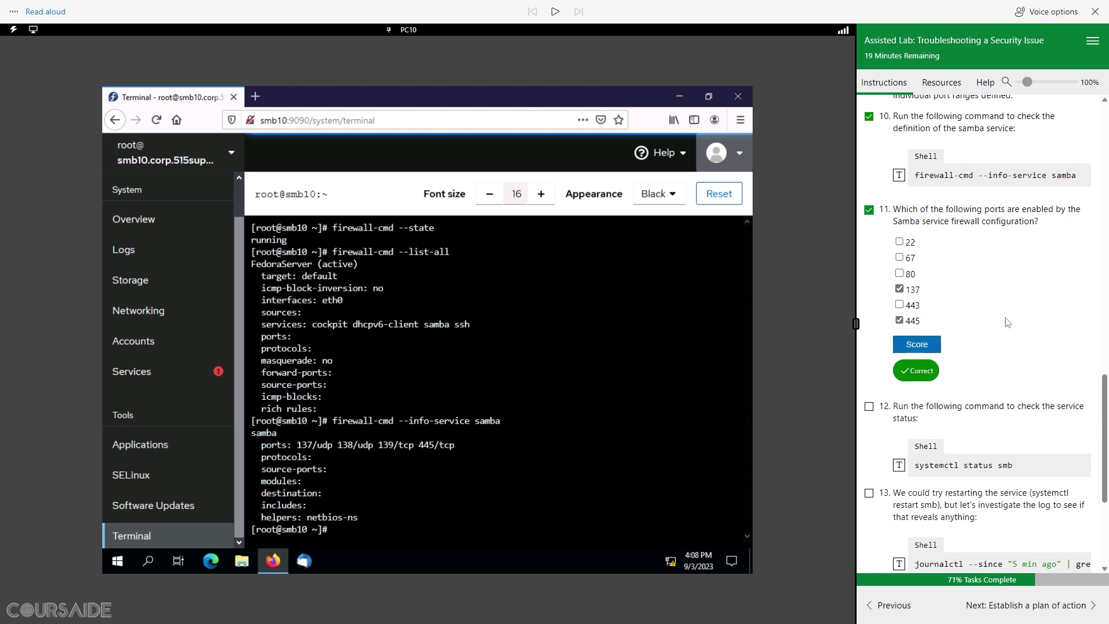
Step: Run systemctl status smb to check the service status, mark task 12 complete, and return to the shell prompt
{"action": "scroll", "coordinate": [1010, 346], "scroll_direction": "down", "scroll_amount": 3}
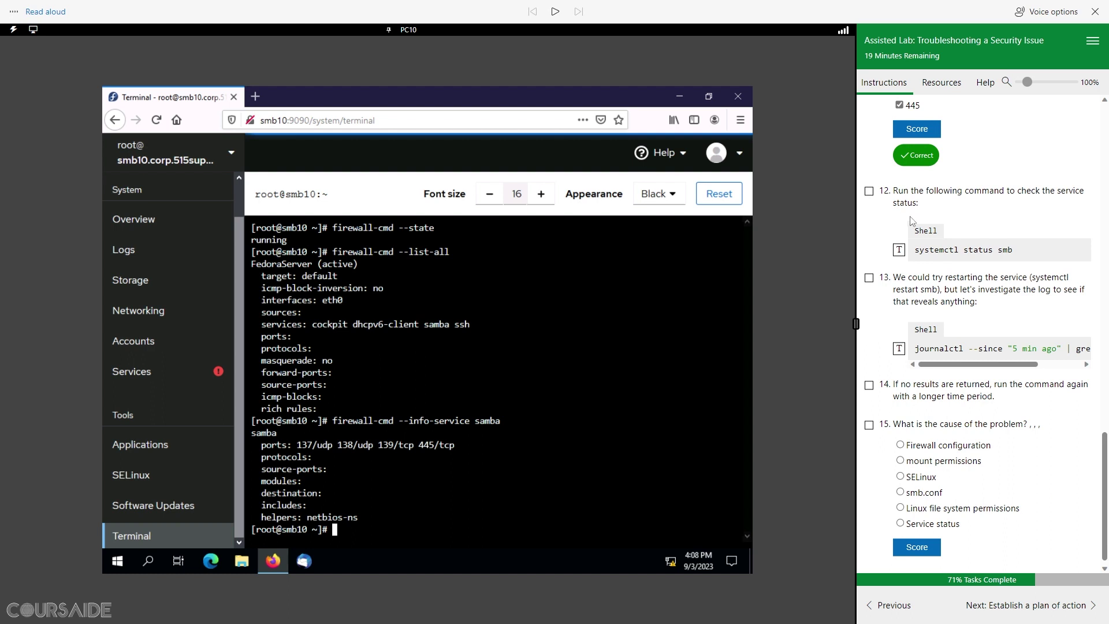
{"action": "left_click", "coordinate": [899, 251]}
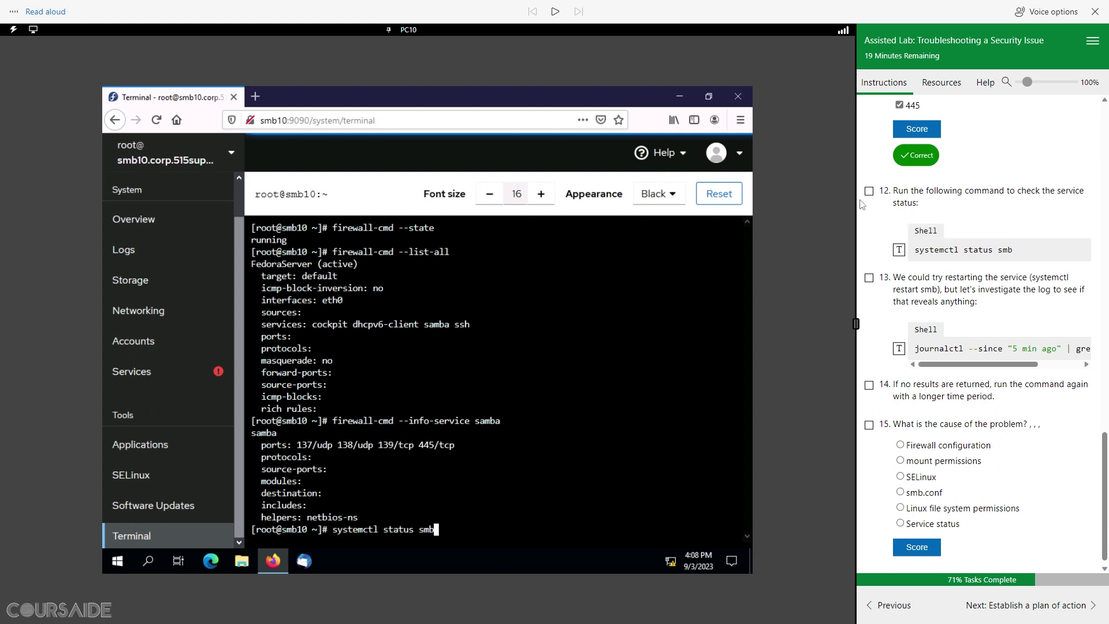
{"action": "key", "text": "Return"}
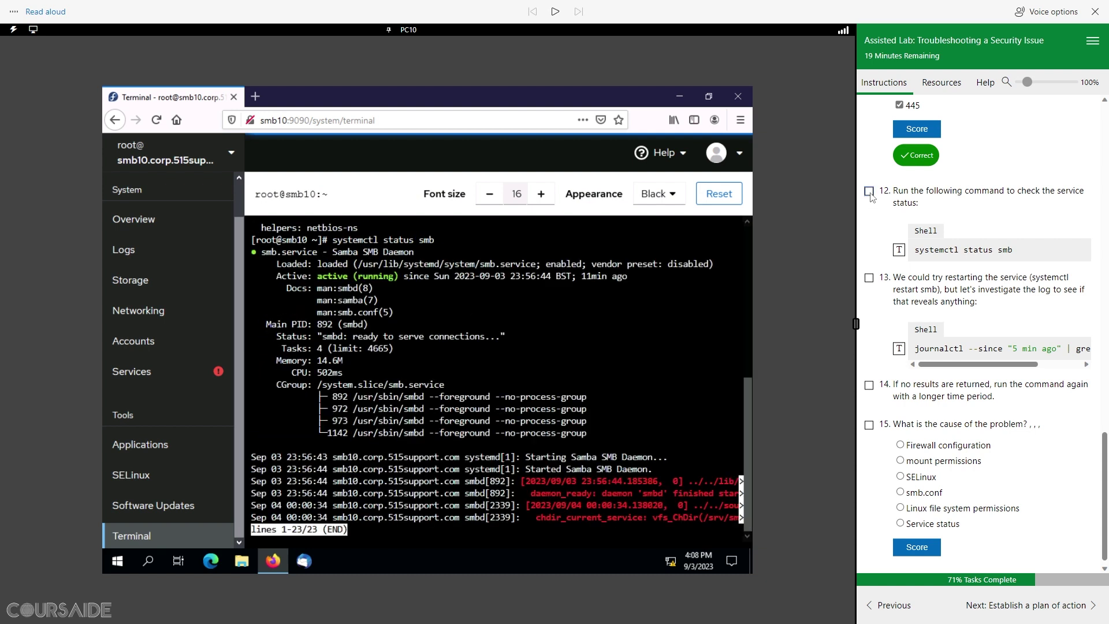
{"action": "left_click", "coordinate": [869, 191]}
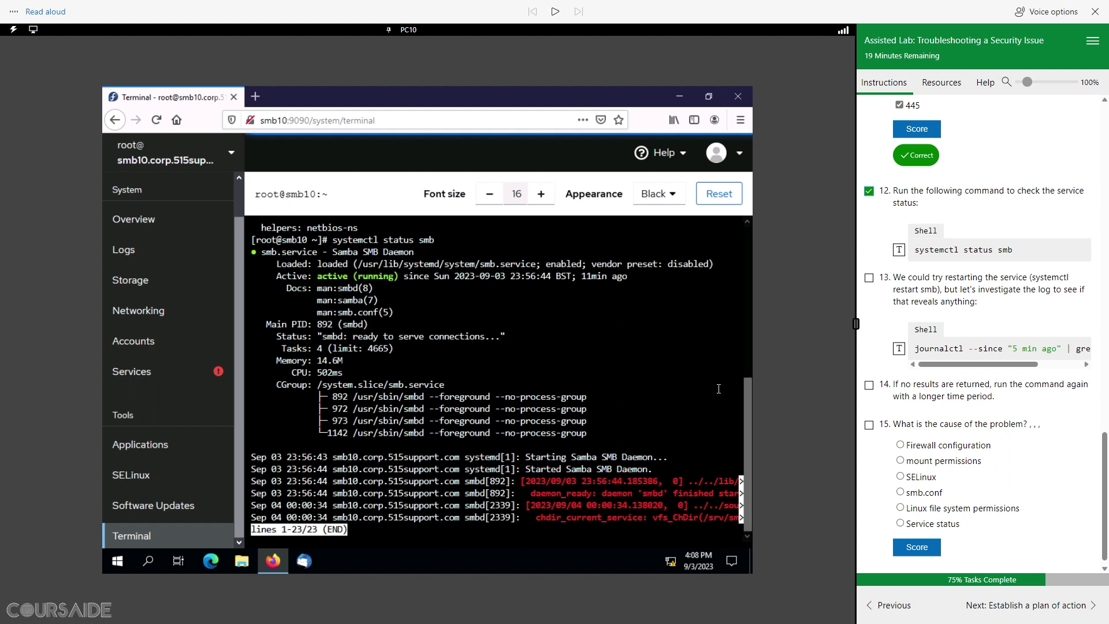
{"action": "key", "text": "q"}
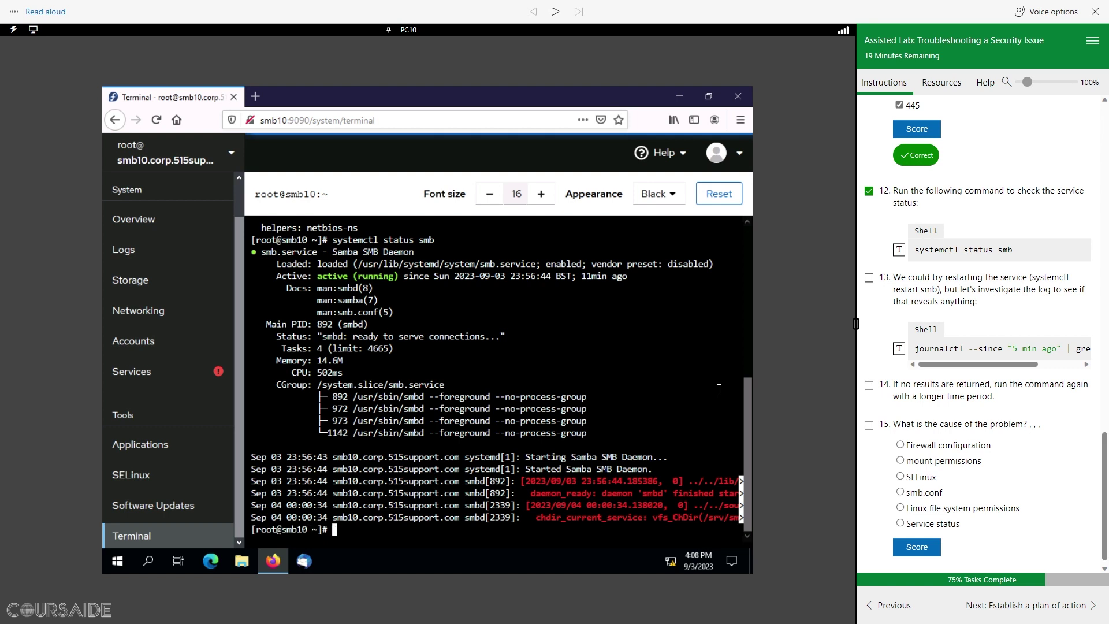
Step: Run journalctl --since "5 min ago" | grep smb | more and page through the log entries to the end
{"action": "left_click", "coordinate": [900, 350]}
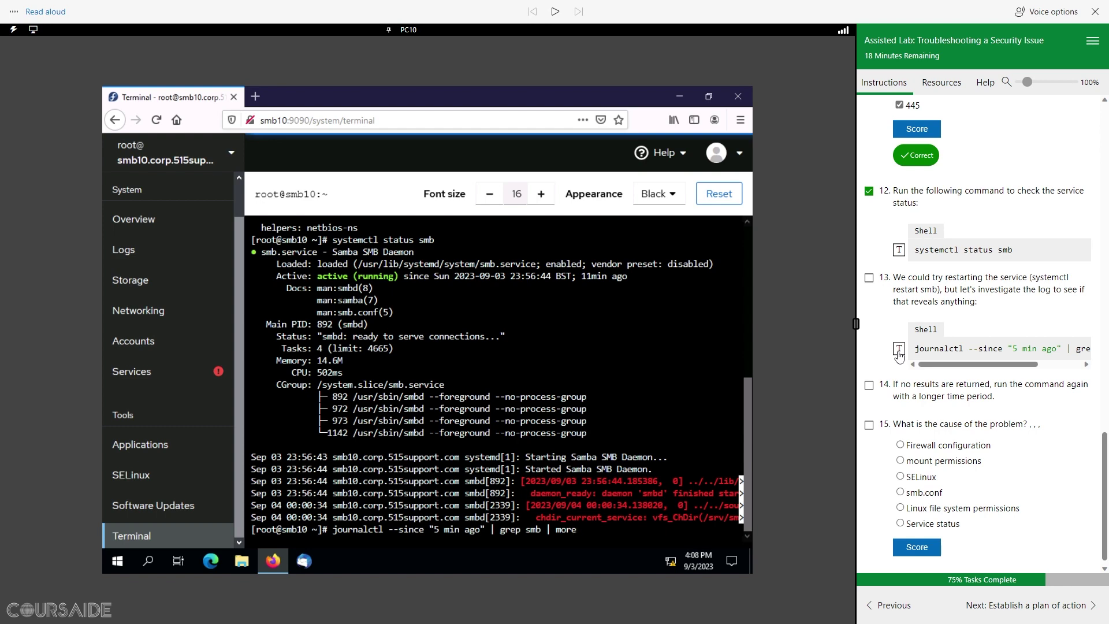
{"action": "scroll", "coordinate": [918, 349], "scroll_direction": "down", "scroll_amount": 1}
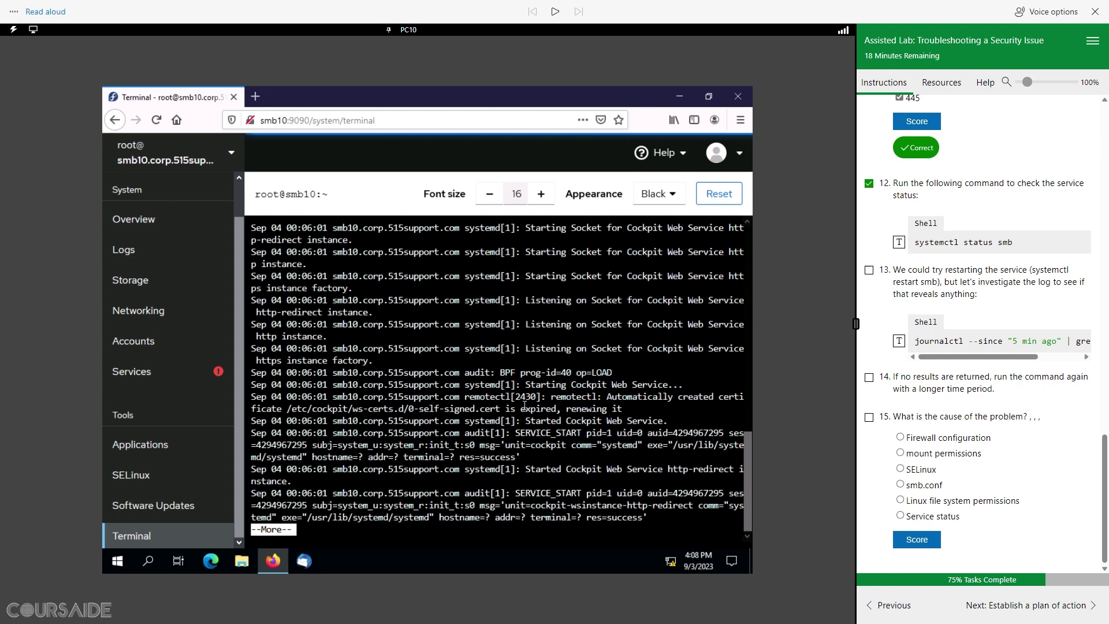
{"action": "key", "text": "space"}
{"action": "key", "text": "space"}
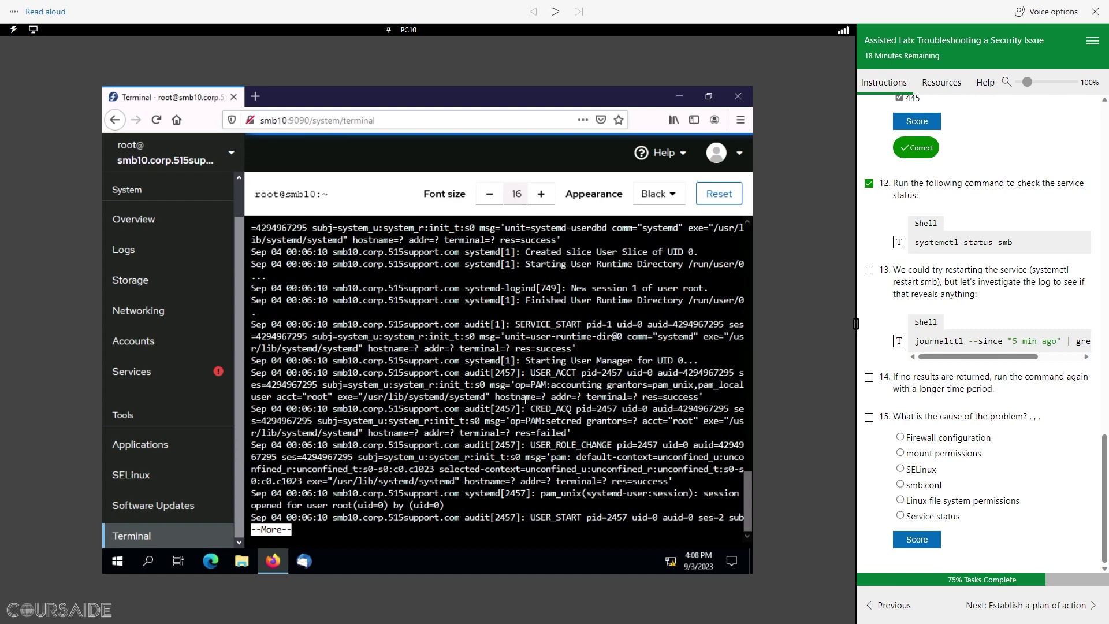
{"action": "key", "text": "space"}
{"action": "key", "text": "space"}
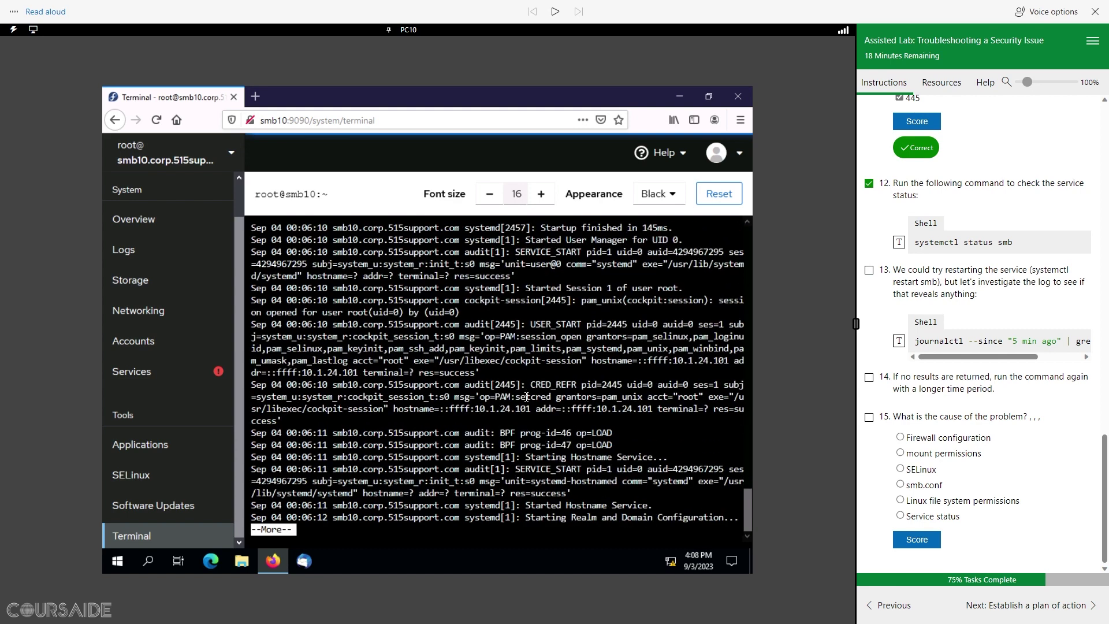
{"action": "key", "text": "space"}
{"action": "key", "text": "space"}
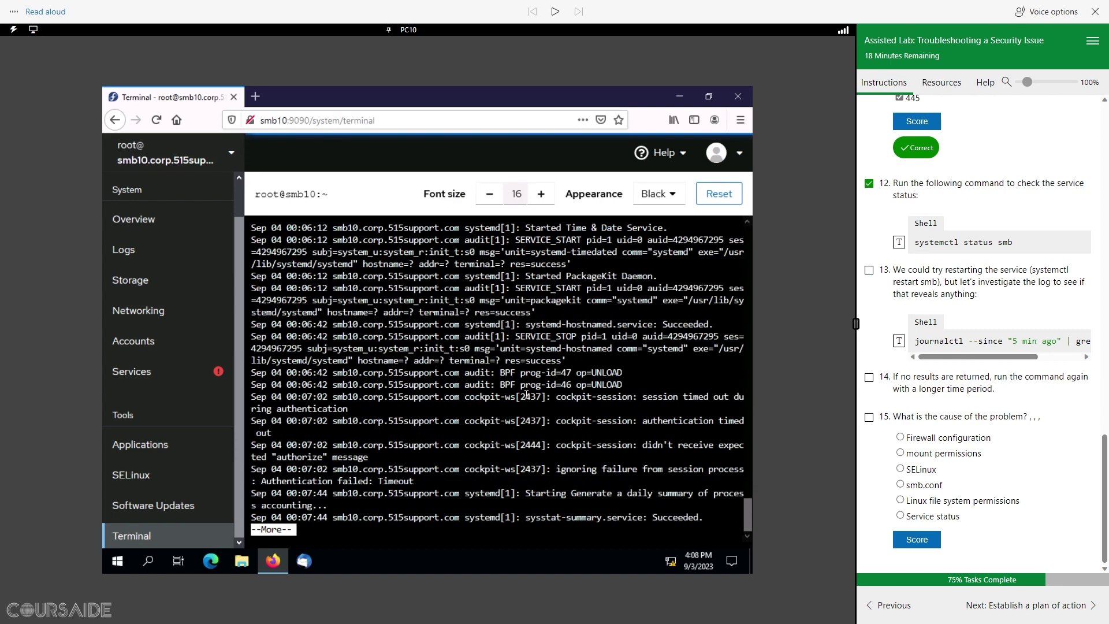
{"action": "key", "text": "space"}
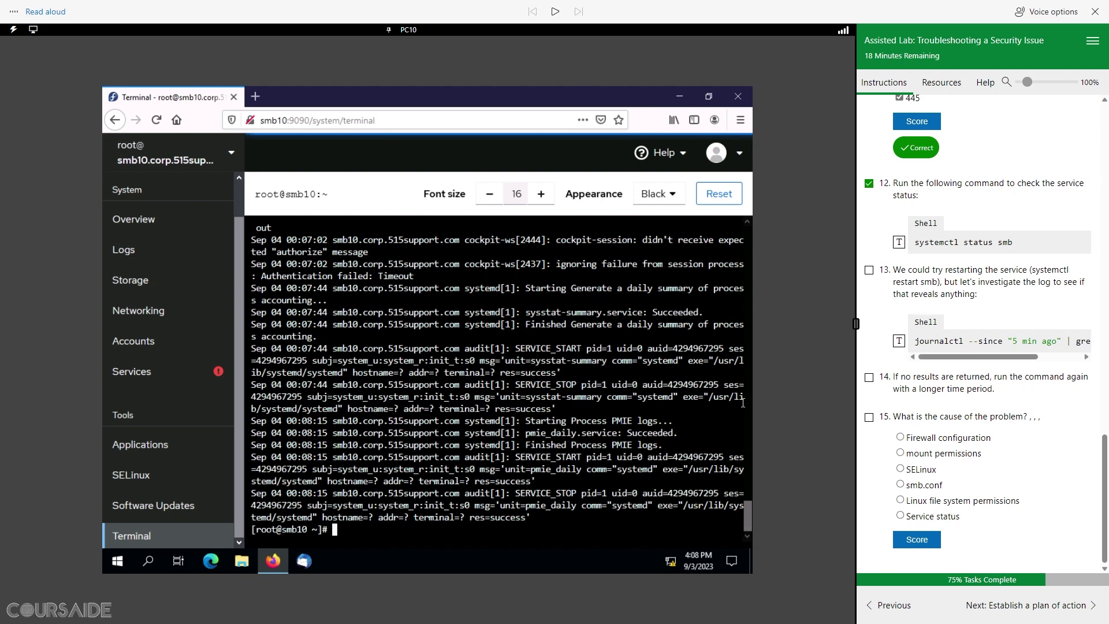
Step: Mark tasks 13 and 14 complete and answer question 15 with SELinux as the cause, scoring the answer
{"action": "left_click", "coordinate": [870, 379]}
{"action": "left_click", "coordinate": [901, 470]}
{"action": "left_click", "coordinate": [918, 543]}
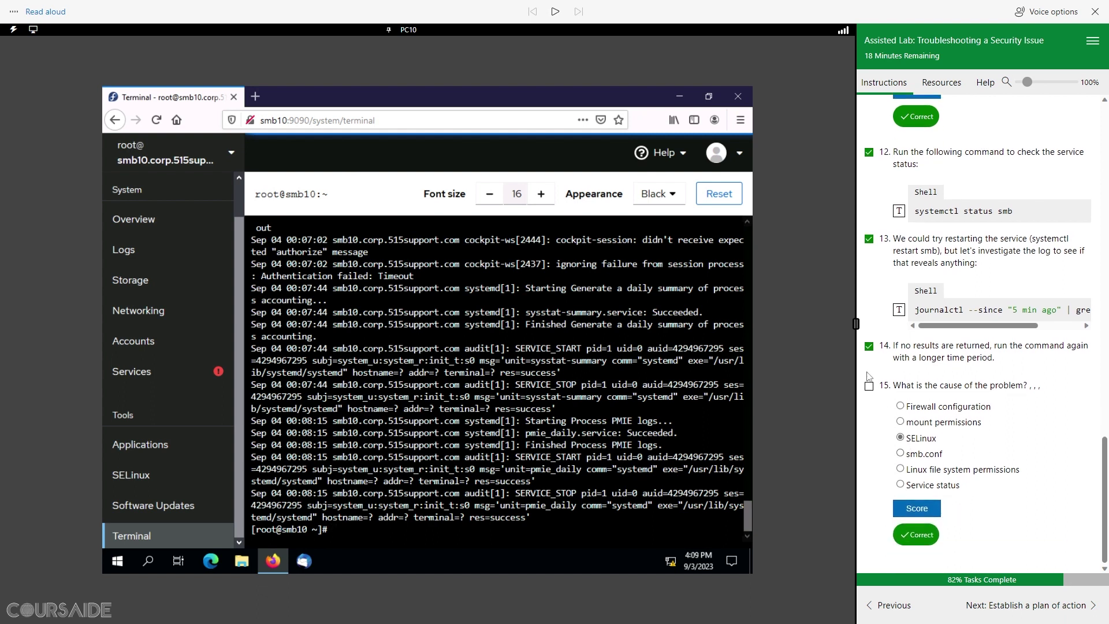
Step: Advance the lab to Establish a plan of action and have its introduction read aloud up to task 1
{"action": "left_click", "coordinate": [1034, 608]}
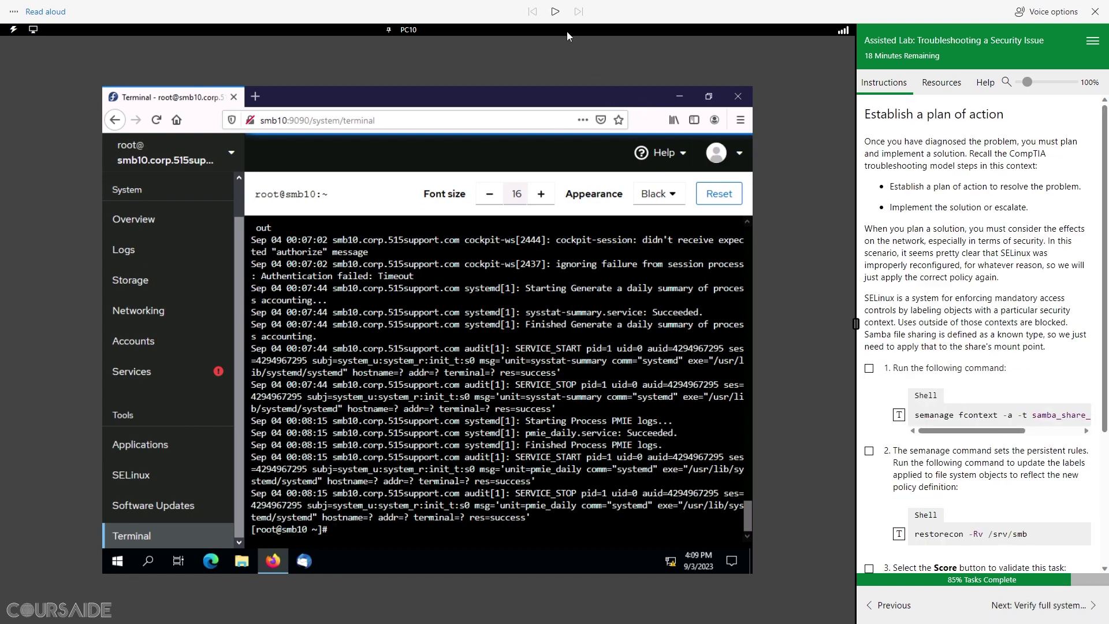
{"action": "left_click", "coordinate": [556, 12]}
{"action": "left_click_drag", "start_coordinate": [1006, 116], "coordinate": [861, 115]}
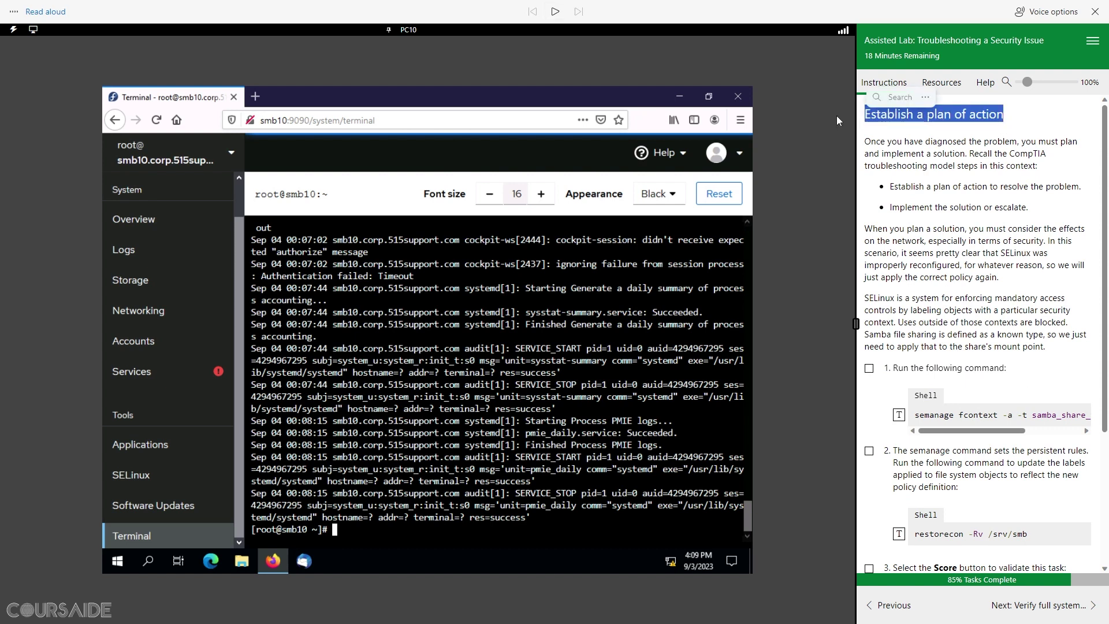
{"action": "left_click", "coordinate": [555, 12]}
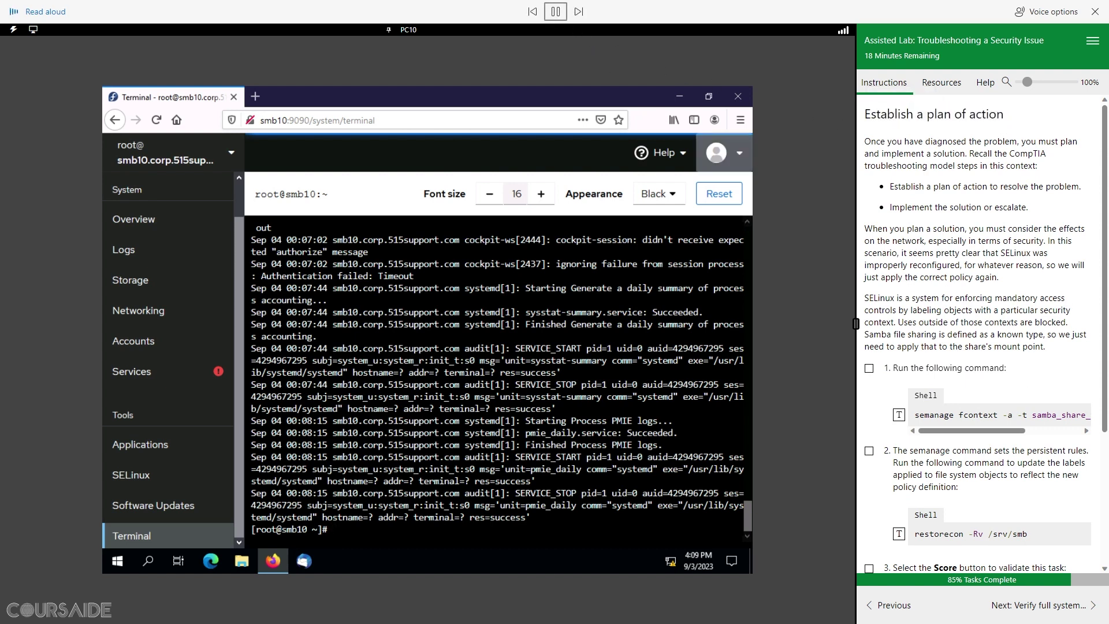
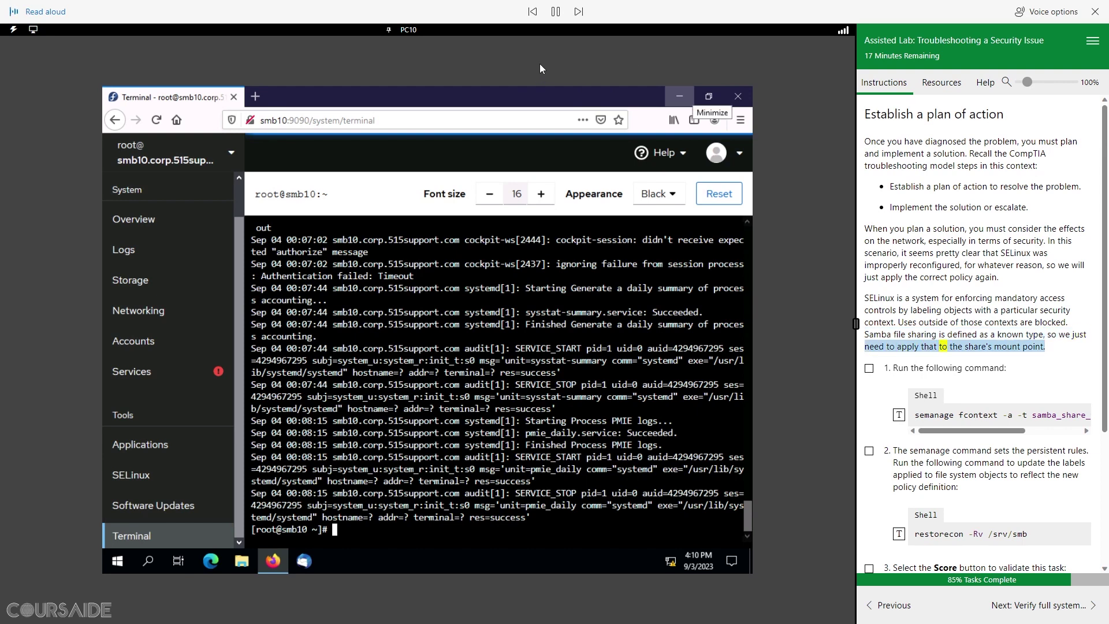
{"action": "left_click", "coordinate": [558, 11]}
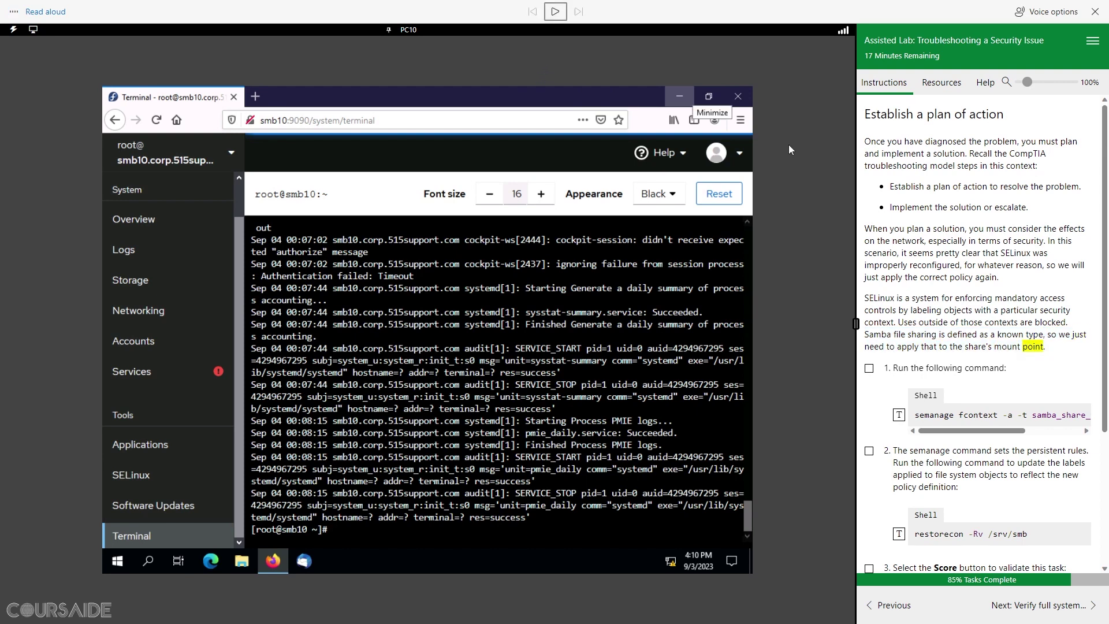
Step: Run semanage fcontext -a -t samba_share_t "/srv/smb(/.*)?" in the server's Terminal and mark task 1 complete
{"action": "scroll", "coordinate": [986, 236], "scroll_direction": "down", "scroll_amount": 3}
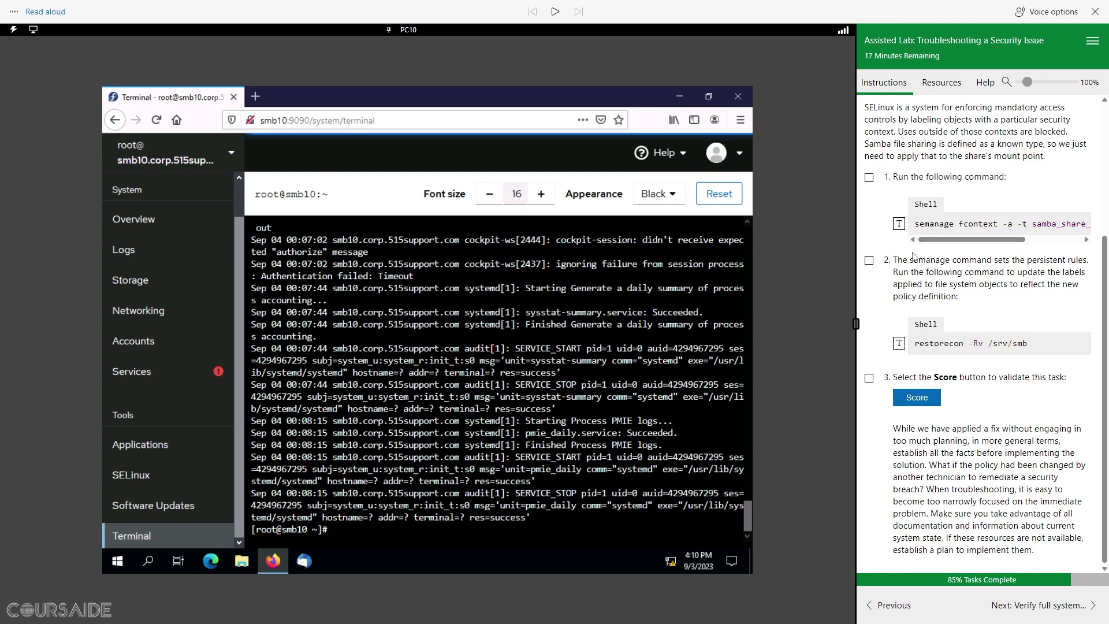
{"action": "left_click", "coordinate": [899, 224]}
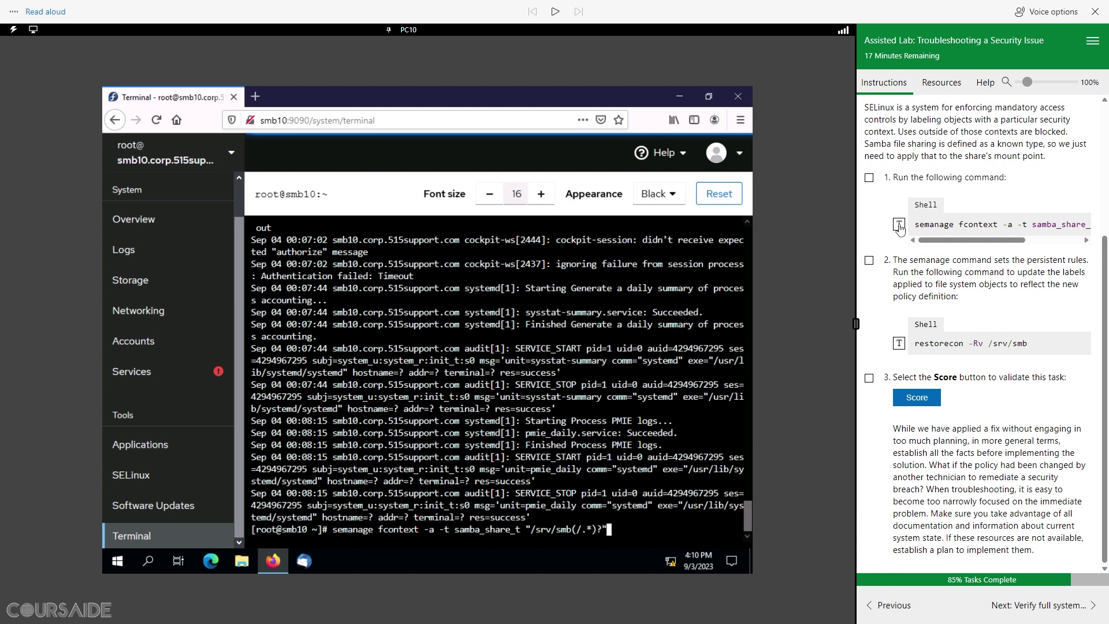
{"action": "left_click", "coordinate": [869, 178]}
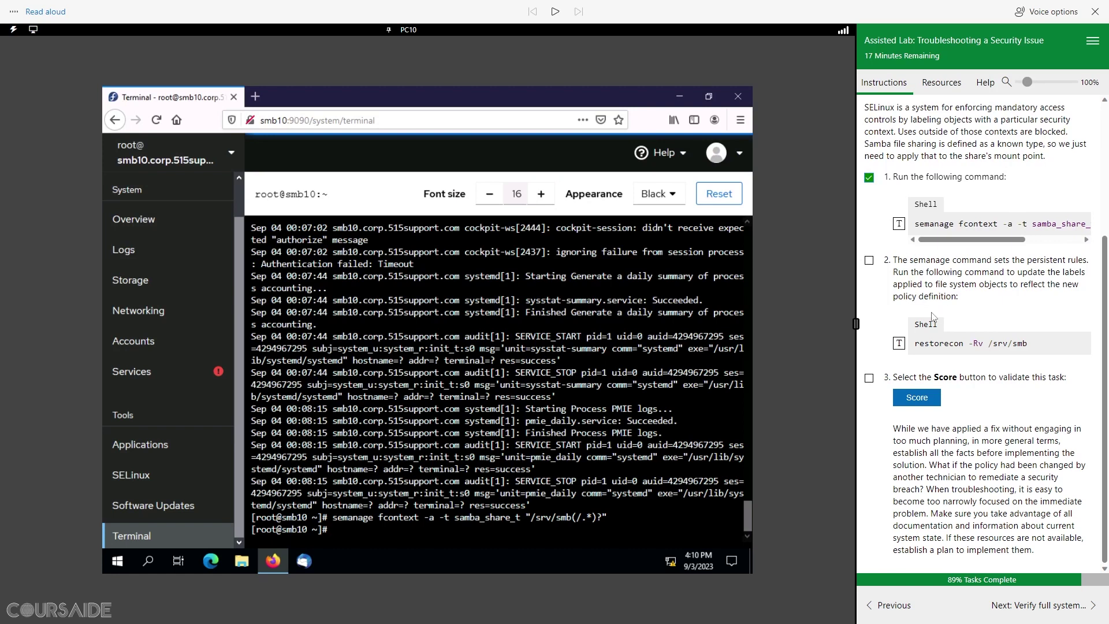
Step: Run restorecon -Rv /srv/smb to relabel the share, mark task 2 complete, and score task 3
{"action": "left_click", "coordinate": [899, 344]}
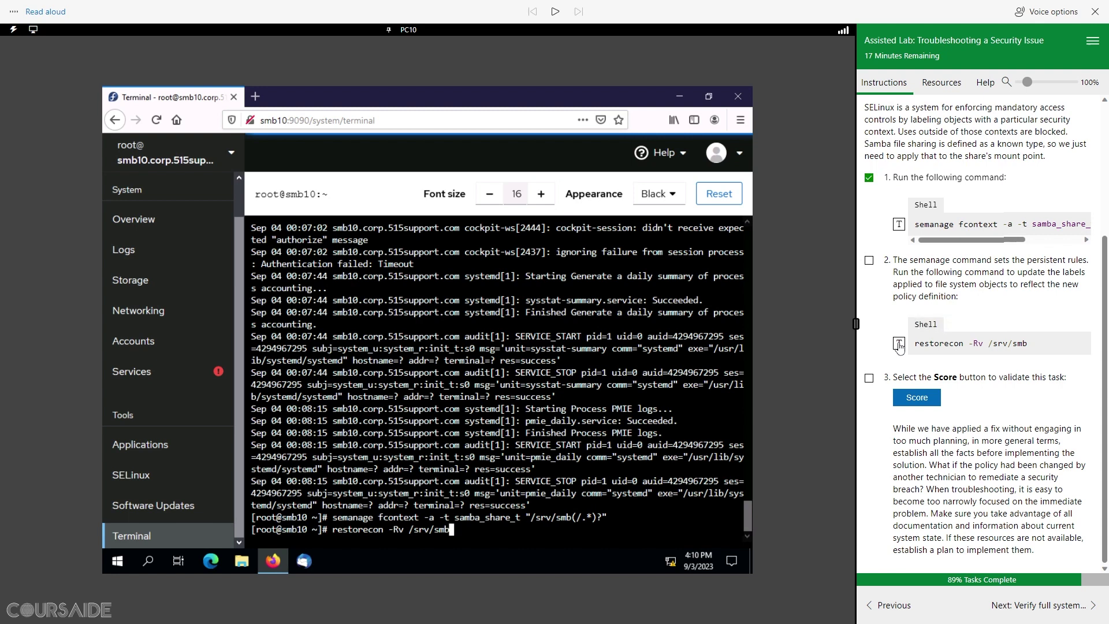
{"action": "key", "text": "Return"}
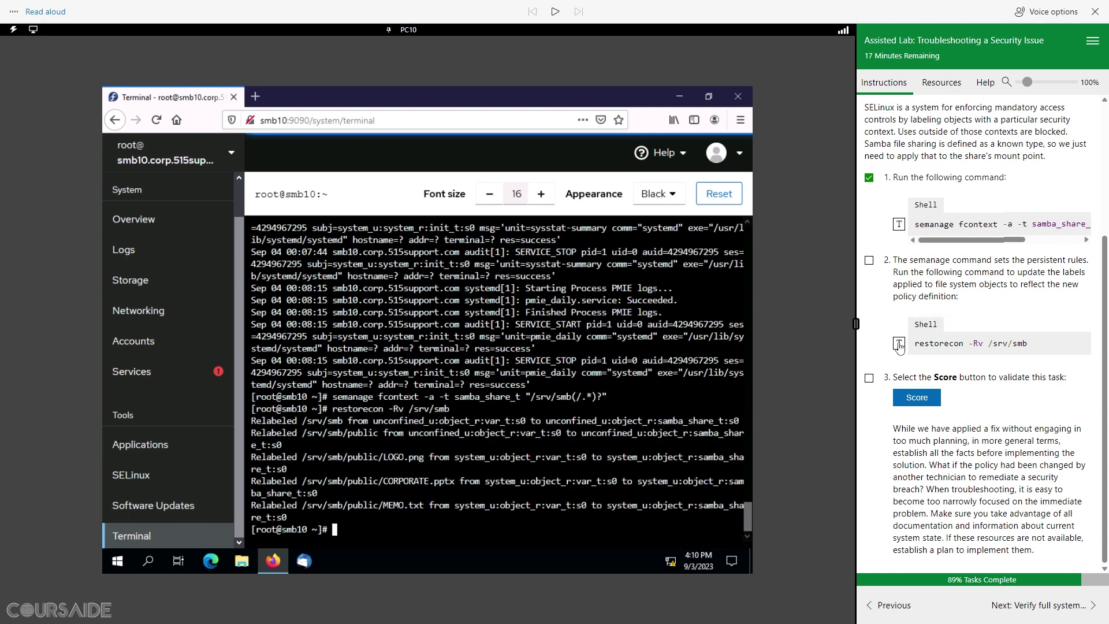
{"action": "left_click", "coordinate": [869, 262]}
{"action": "left_click", "coordinate": [908, 398]}
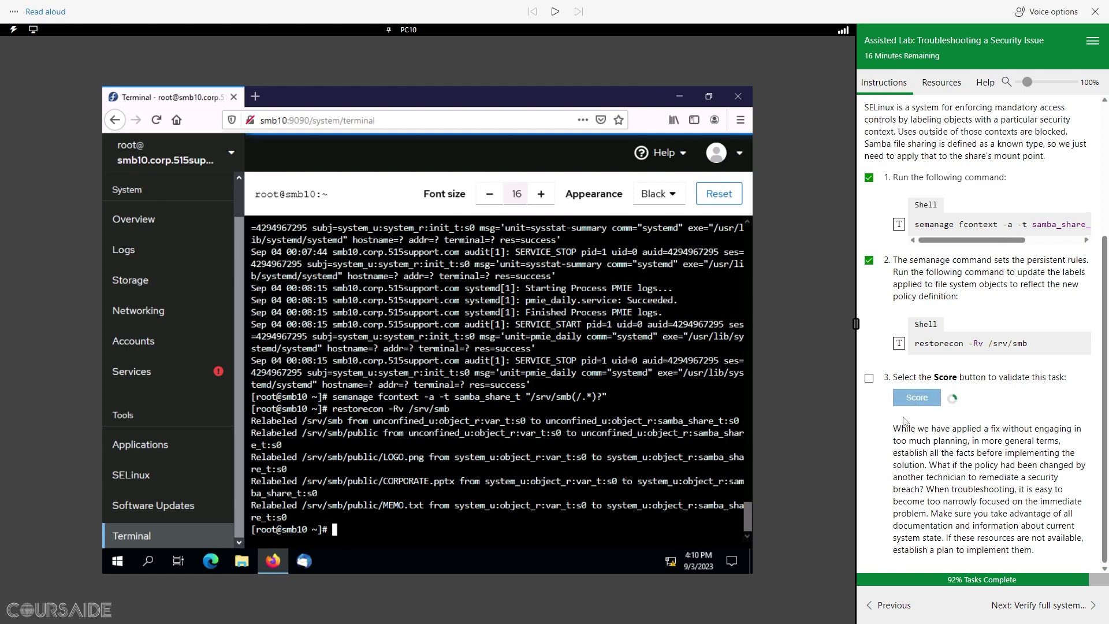
Step: Have the note below task 3 on planning before a fix read aloud, and mark task 3 complete
{"action": "left_click_drag", "start_coordinate": [894, 428], "coordinate": [981, 465]}
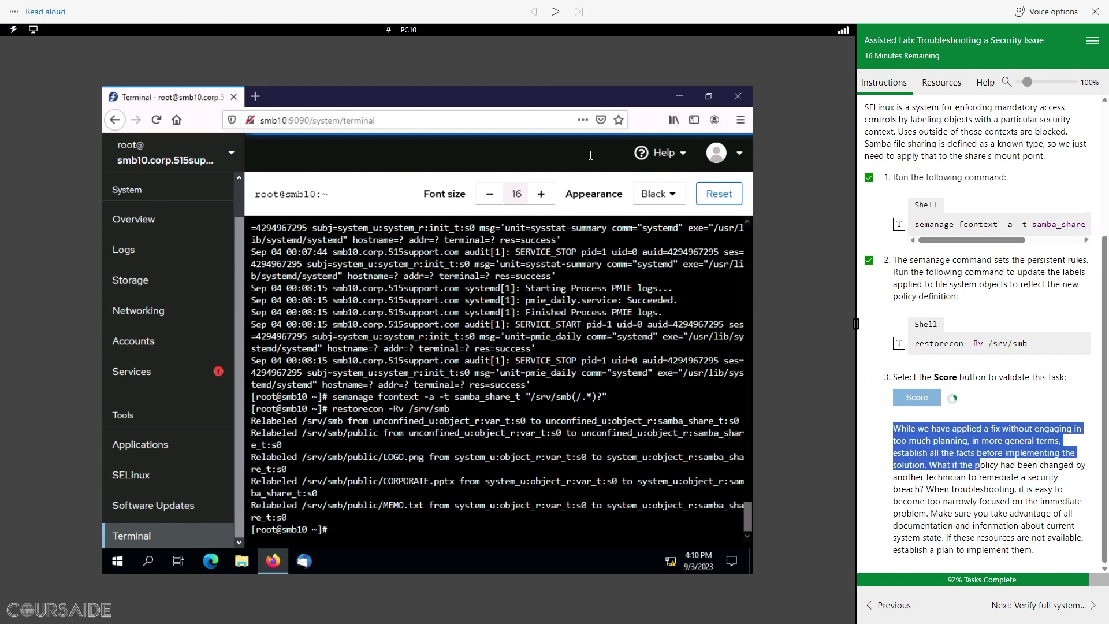
{"action": "left_click", "coordinate": [555, 12]}
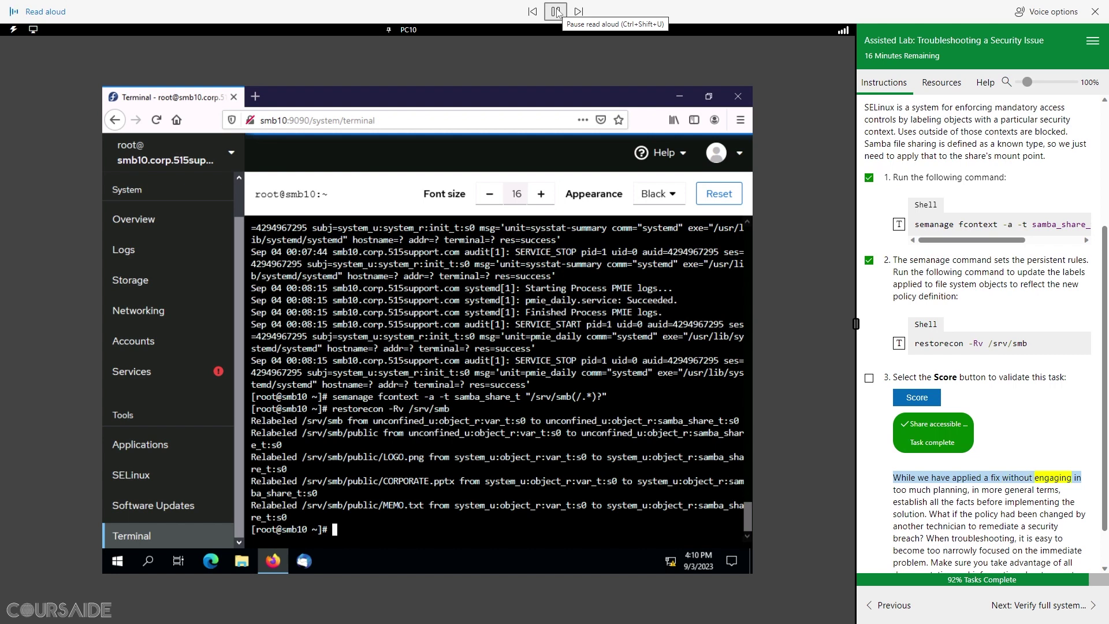
{"action": "scroll", "coordinate": [964, 298], "scroll_direction": "down", "scroll_amount": 1}
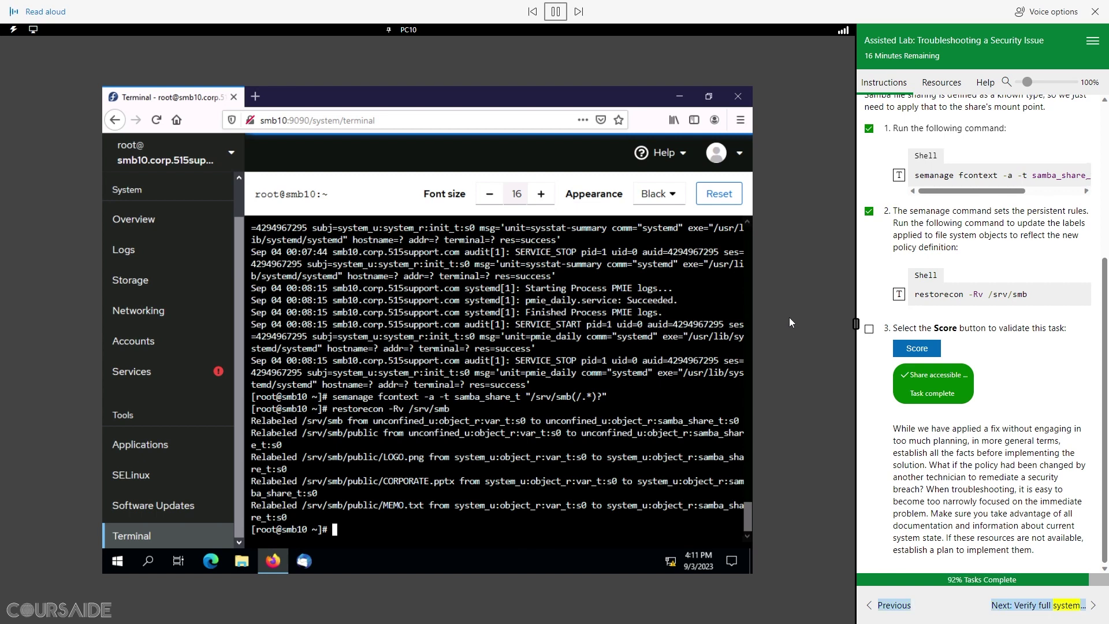
{"action": "left_click", "coordinate": [869, 328]}
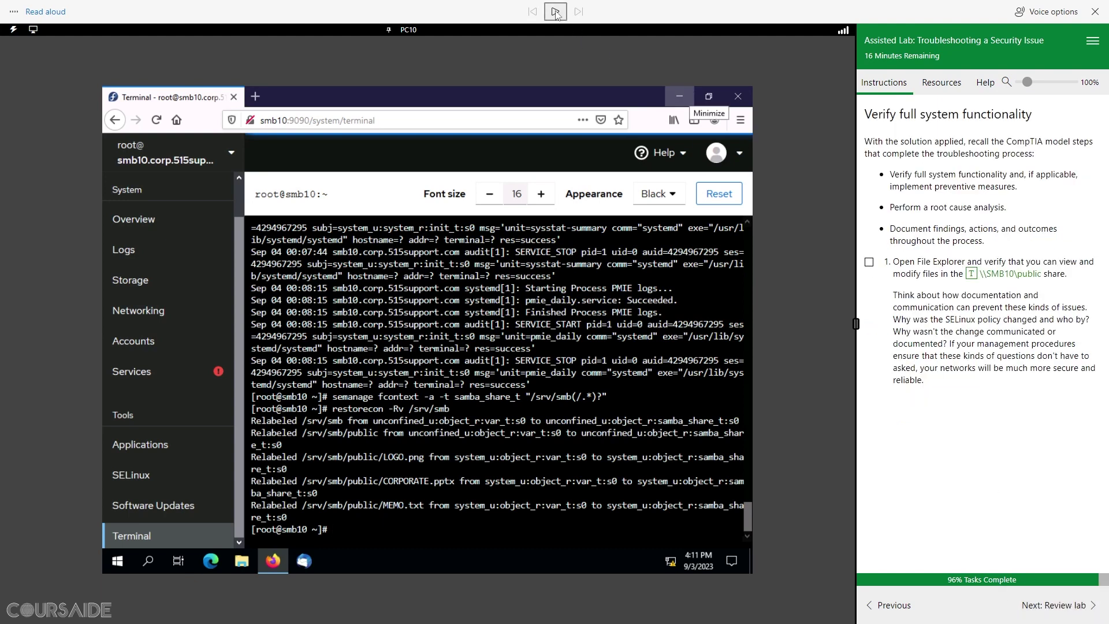
Step: Have the Verify full system functionality introduction read aloud through the bullet on documenting findings
{"action": "left_click_drag", "start_coordinate": [1037, 114], "coordinate": [866, 110]}
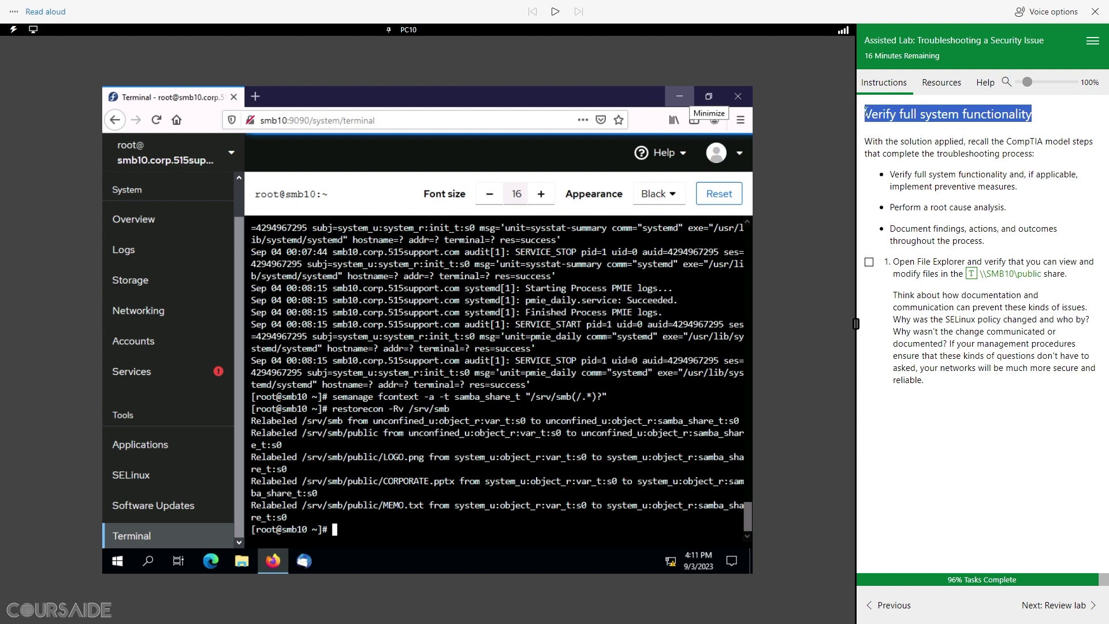
{"action": "left_click", "coordinate": [555, 13]}
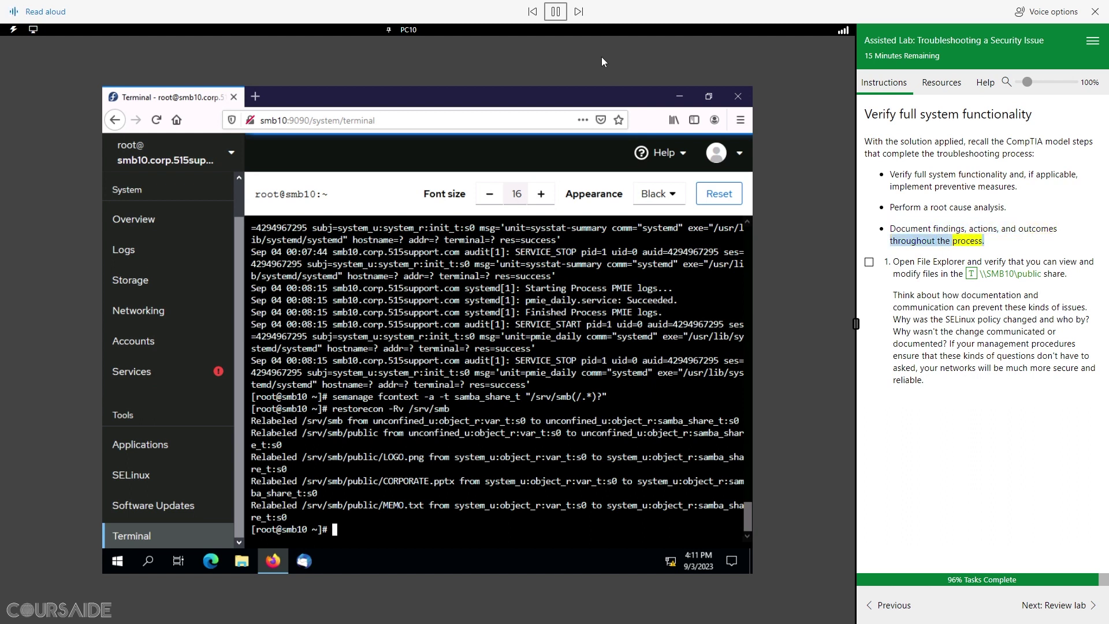
{"action": "left_click", "coordinate": [555, 12]}
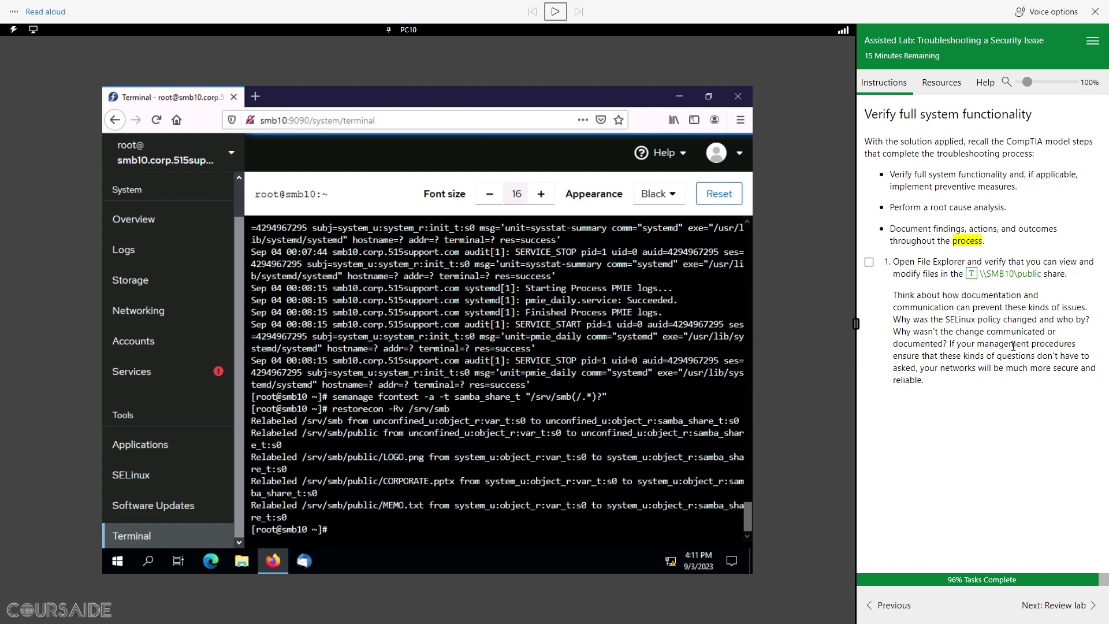
Step: Open the \\SMB10\public share in File Explorer
{"action": "left_click", "coordinate": [243, 560]}
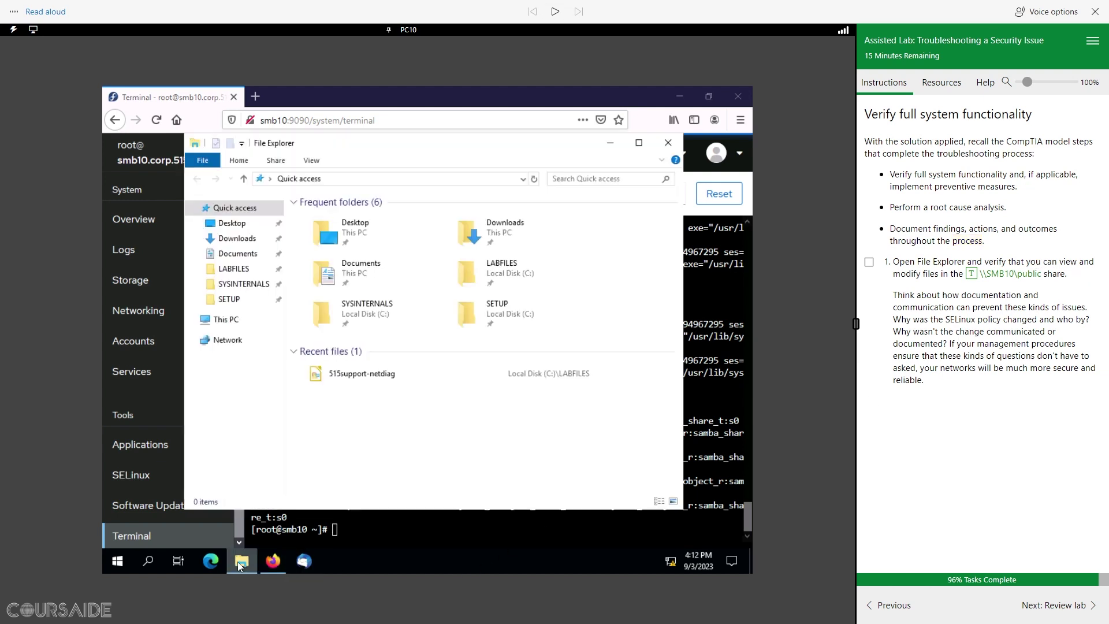
{"action": "left_click", "coordinate": [442, 179]}
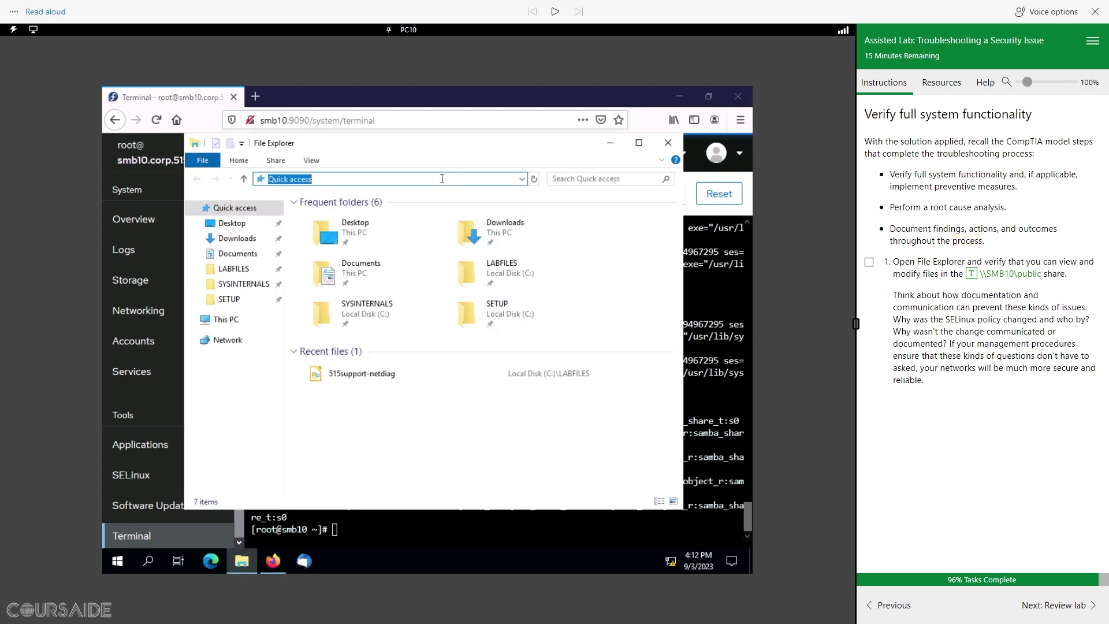
{"action": "left_click", "coordinate": [971, 274]}
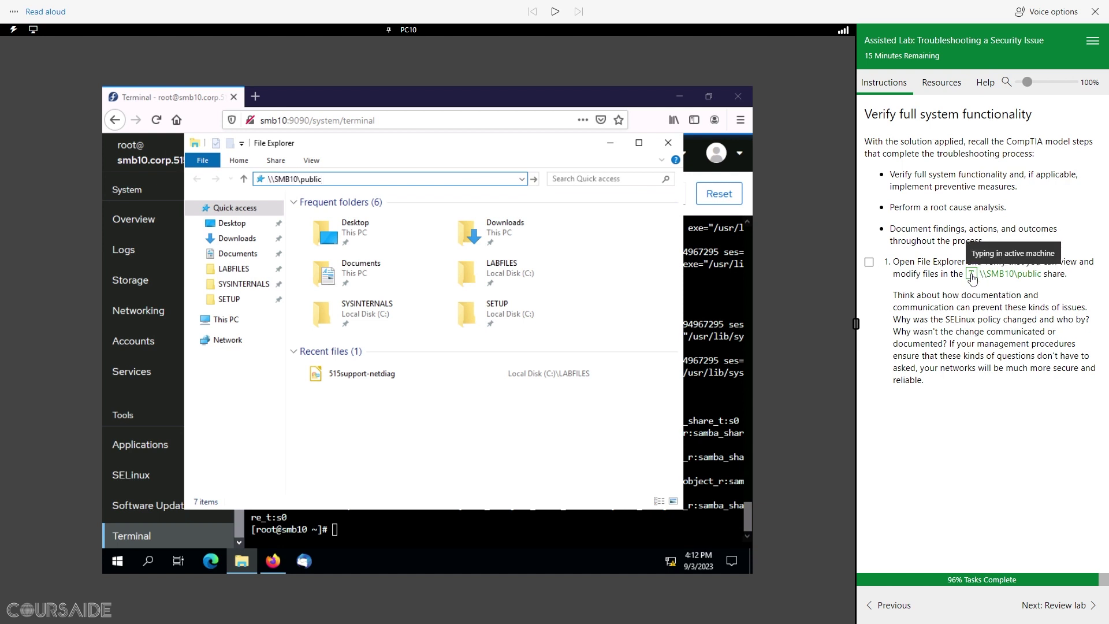
{"action": "key", "text": "Return"}
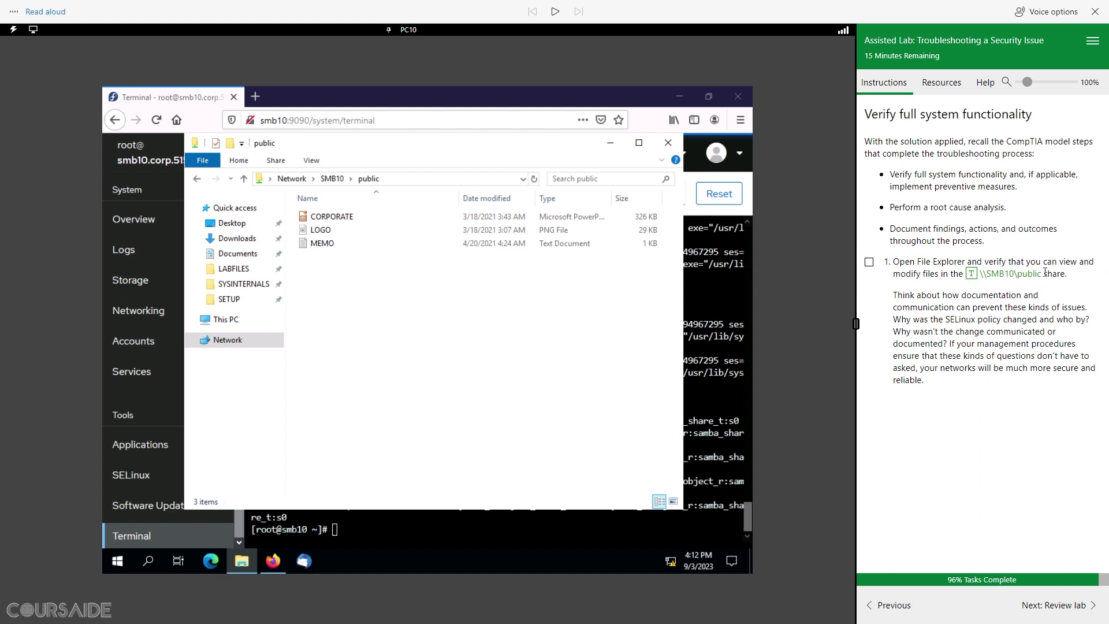
Step: Add a first name with an exclamation mark on line 3 of the share's MEMO file, save it, and reopen it to check the edit
{"action": "double_click", "coordinate": [332, 245]}
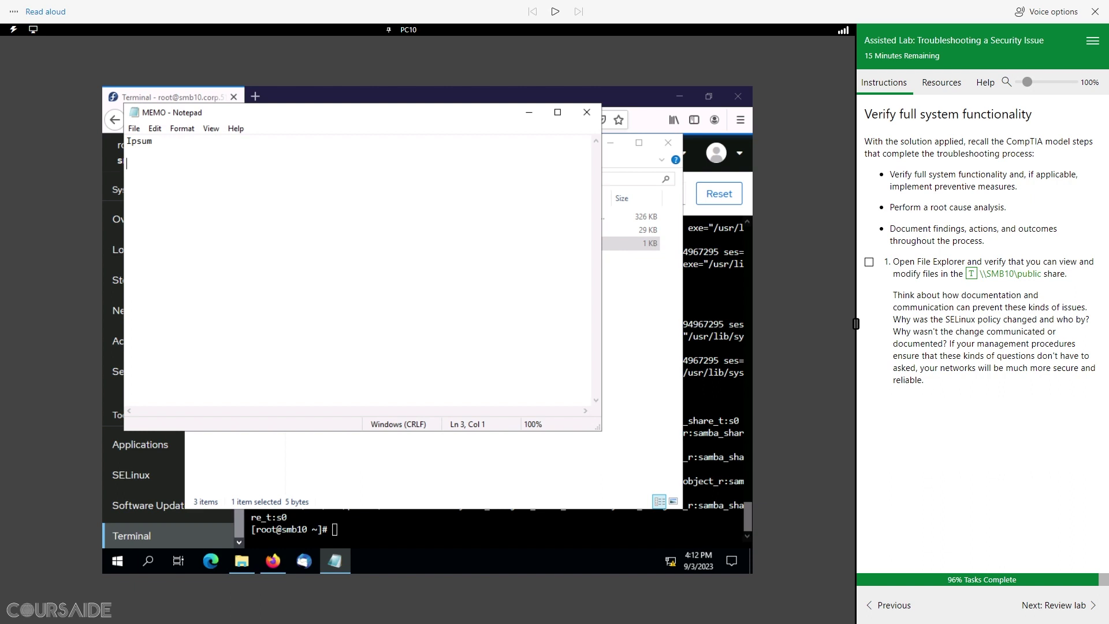
{"action": "type", "text": "John!"}
{"action": "left_click", "coordinate": [134, 128]}
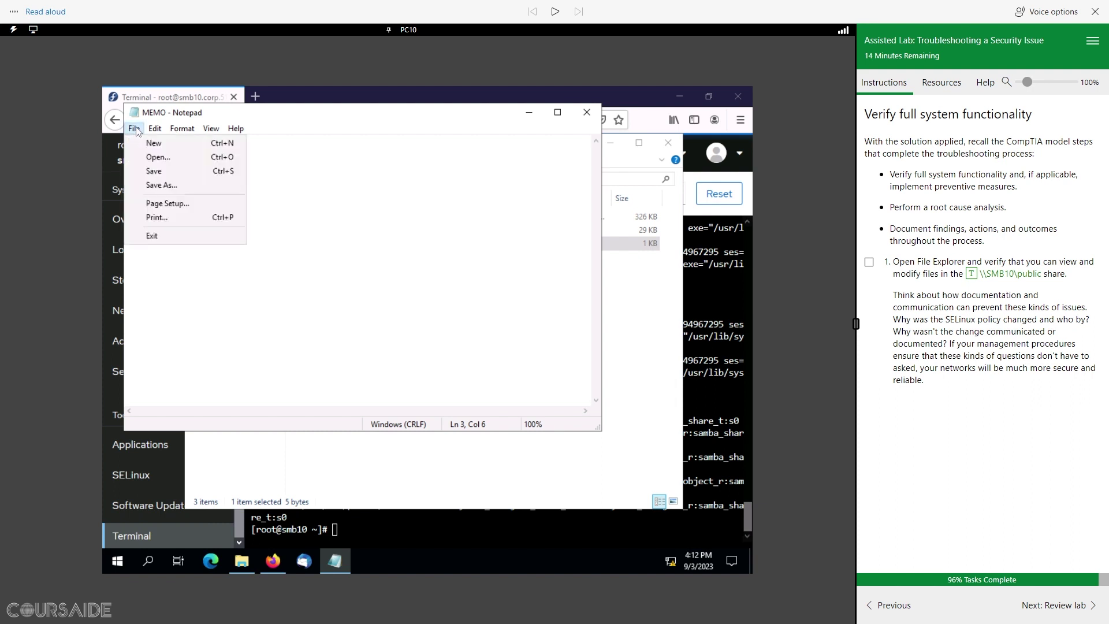
{"action": "left_click", "coordinate": [158, 173]}
{"action": "left_click", "coordinate": [587, 112]}
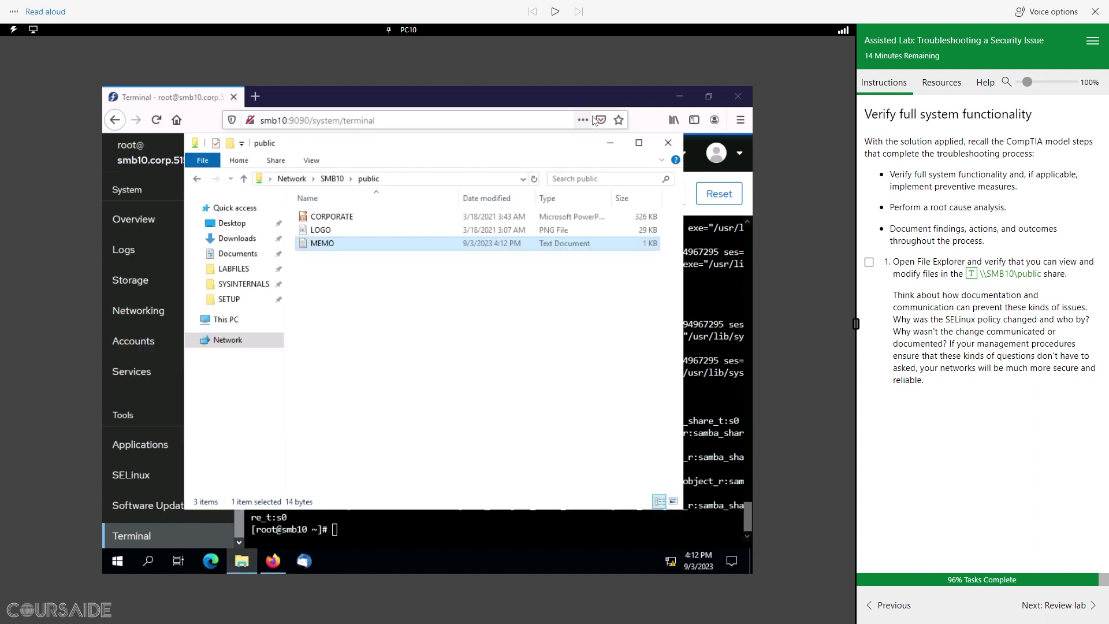
{"action": "double_click", "coordinate": [323, 246]}
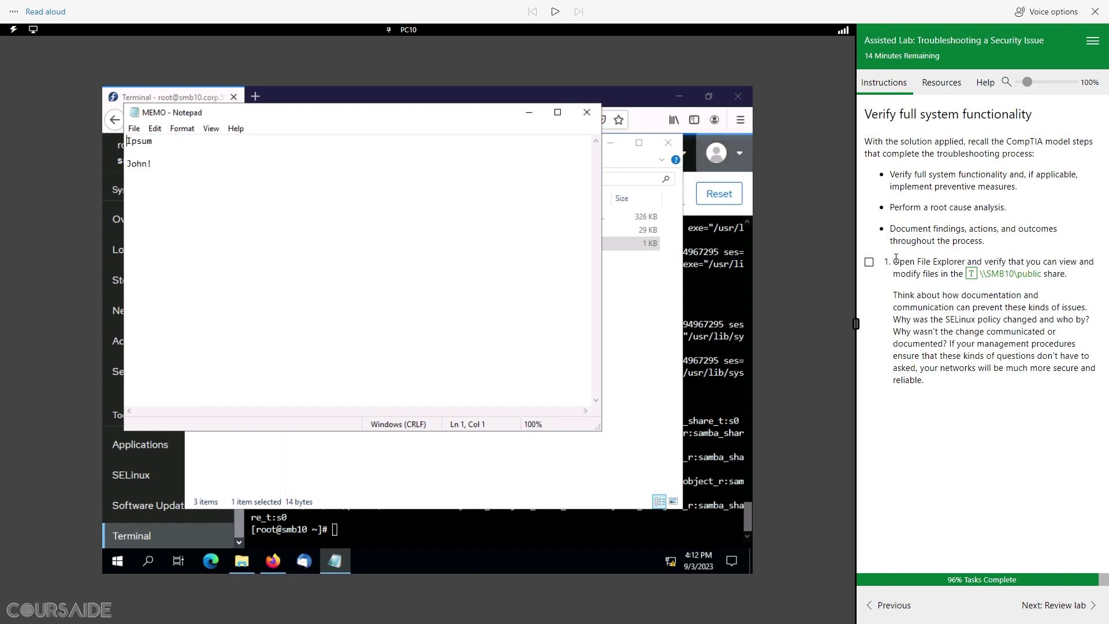
Step: Have task 1 on viewing and modifying files in the public share read aloud, and mark it complete
{"action": "left_click_drag", "start_coordinate": [895, 257], "coordinate": [1073, 279]}
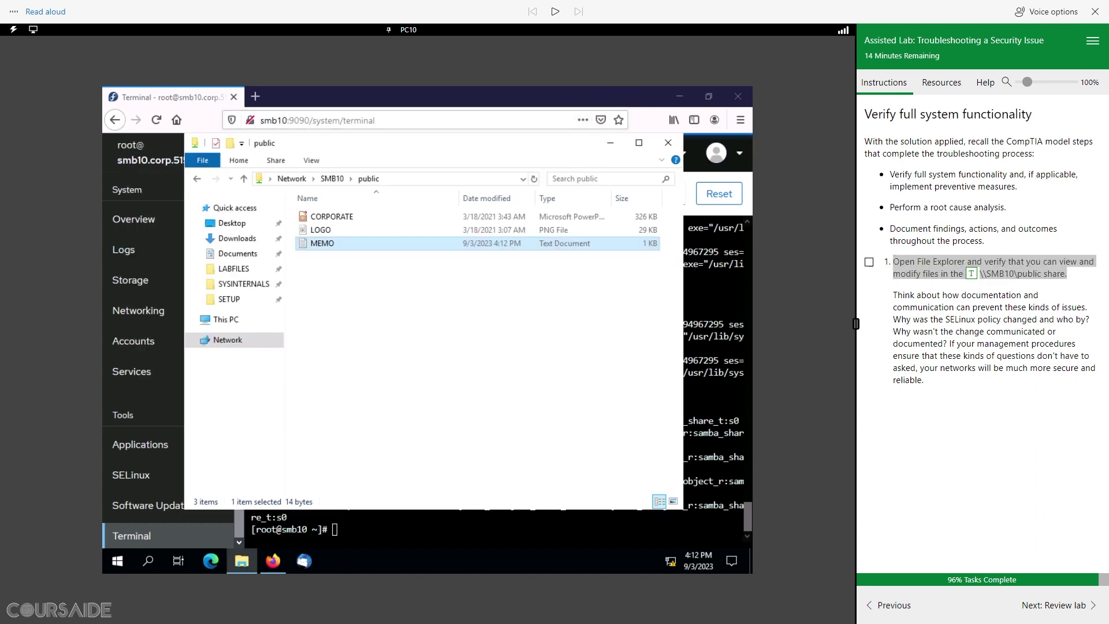
{"action": "triple_click", "coordinate": [1034, 276]}
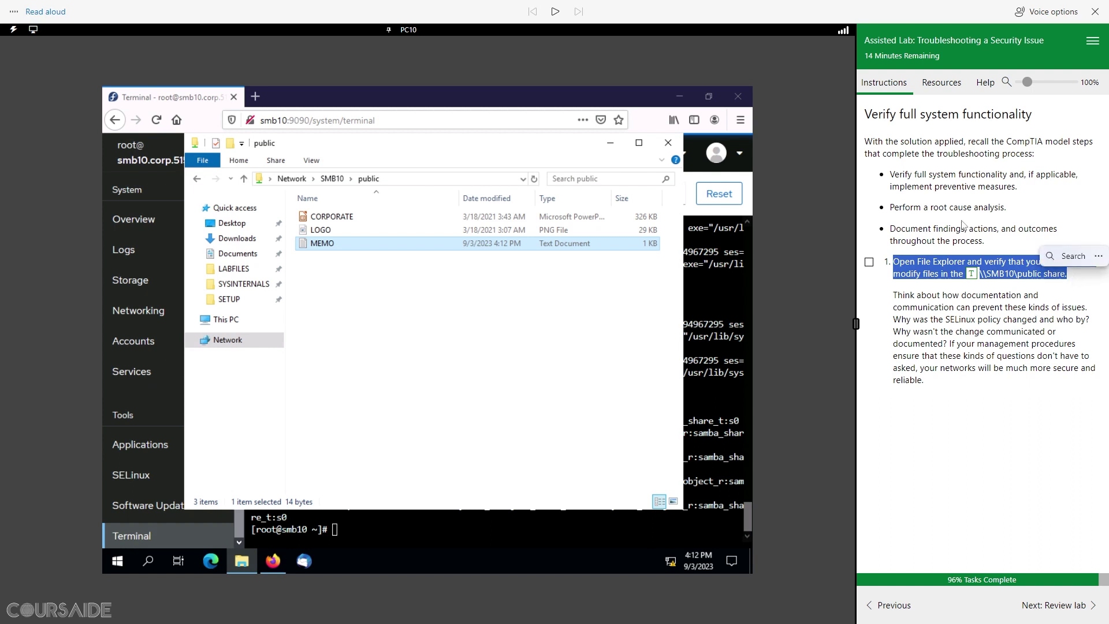
{"action": "left_click", "coordinate": [556, 12]}
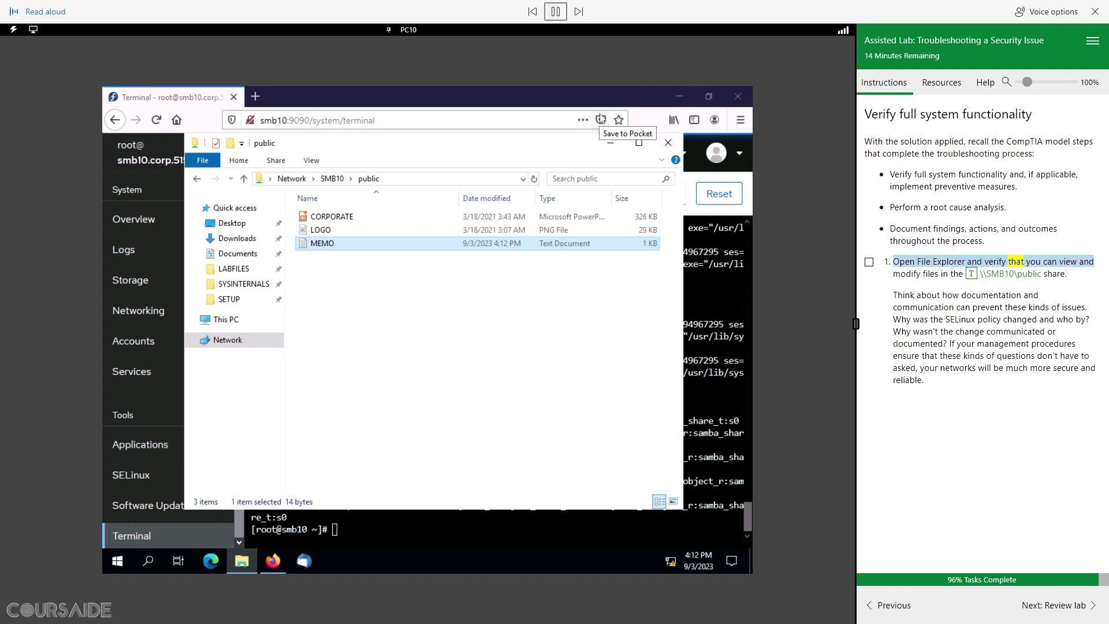
{"action": "left_click", "coordinate": [871, 264]}
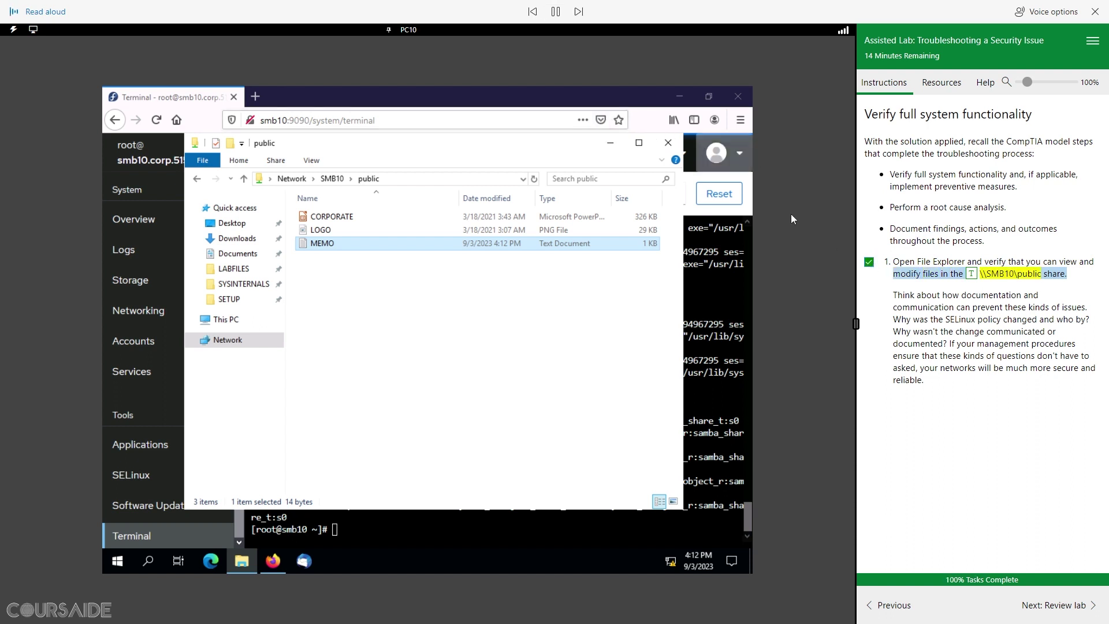